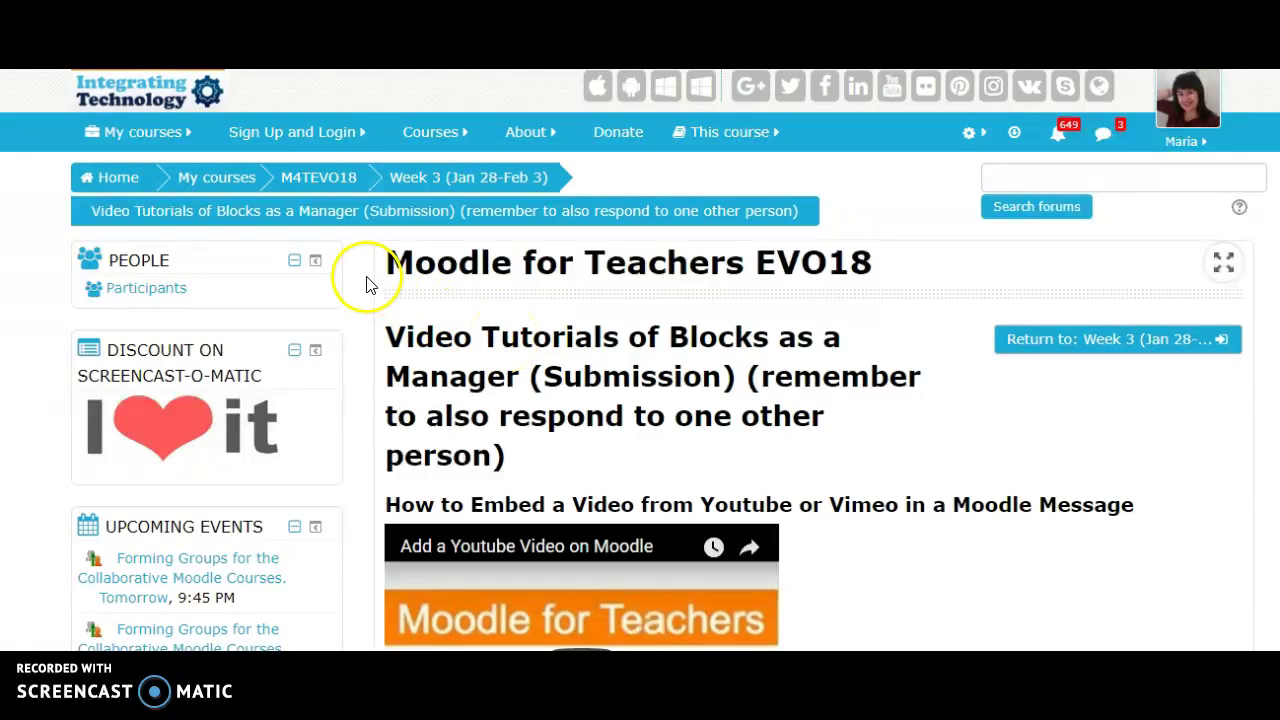
Step: Review the submission instructions in the Video Tutorials of Blocks as a Manager forum
{"action": "mouse_move", "coordinate": [171, 143]}
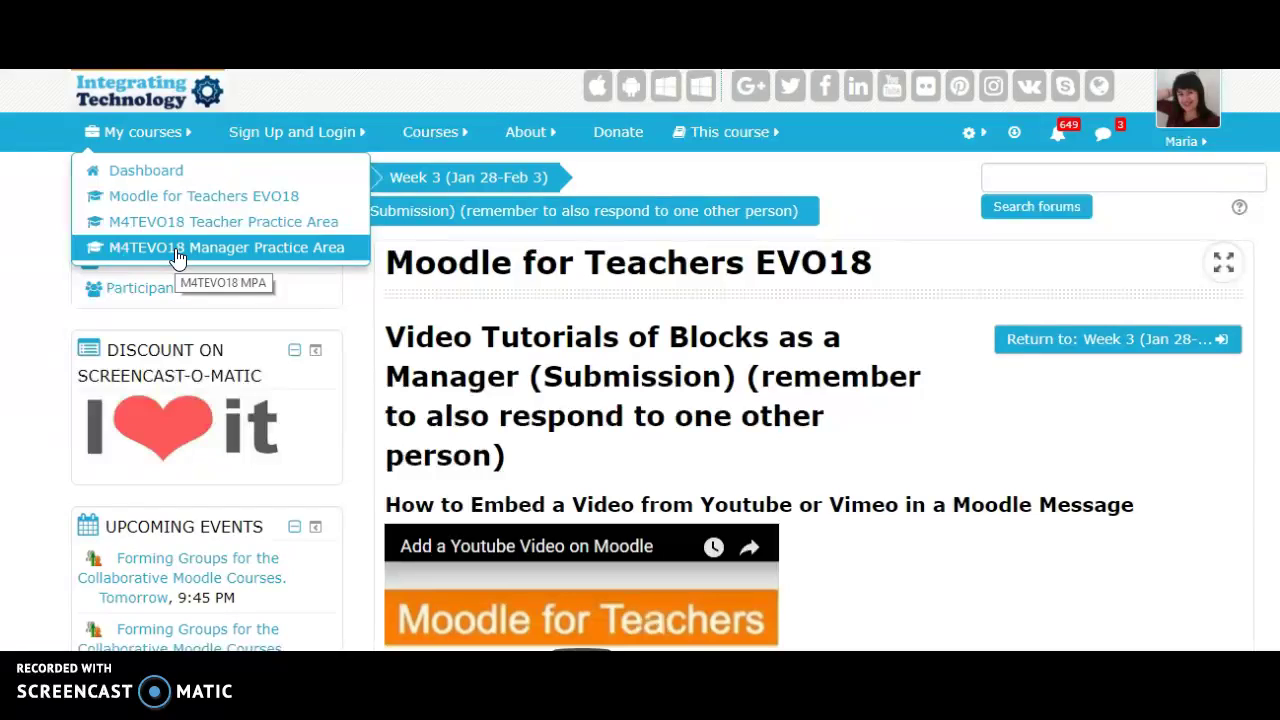
{"action": "left_click", "coordinate": [763, 276]}
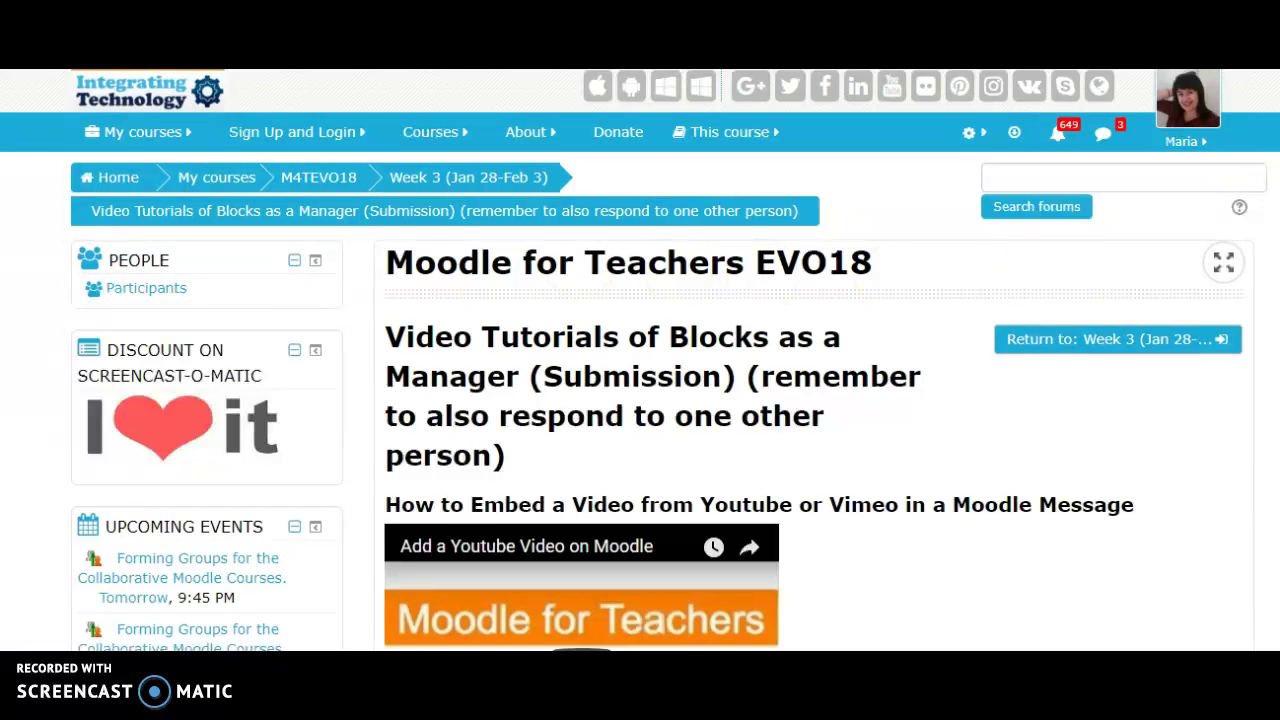
{"action": "scroll", "coordinate": [573, 300], "scroll_direction": "down", "scroll_amount": 8}
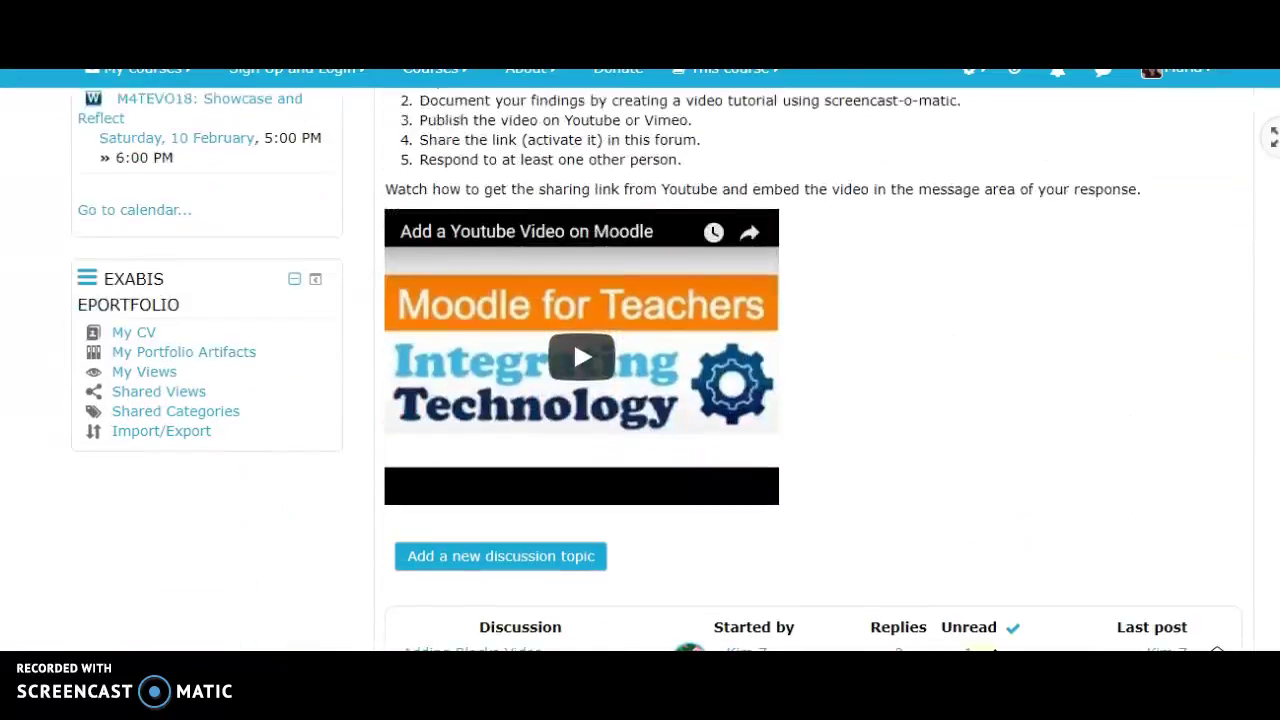
{"action": "scroll", "coordinate": [573, 224], "scroll_direction": "down", "scroll_amount": 1}
{"action": "scroll", "coordinate": [573, 224], "scroll_direction": "up", "scroll_amount": 3}
{"action": "scroll", "coordinate": [573, 300], "scroll_direction": "up", "scroll_amount": 3}
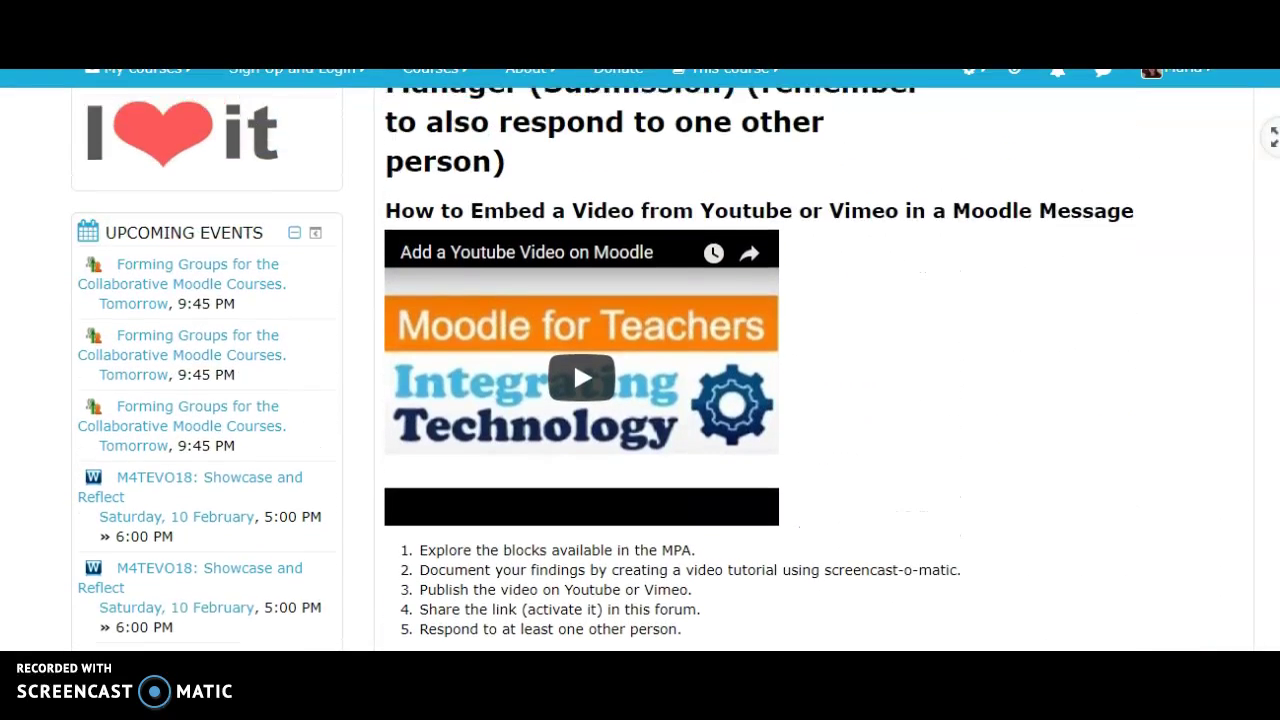
{"action": "scroll", "coordinate": [573, 359], "scroll_direction": "up", "scroll_amount": 1}
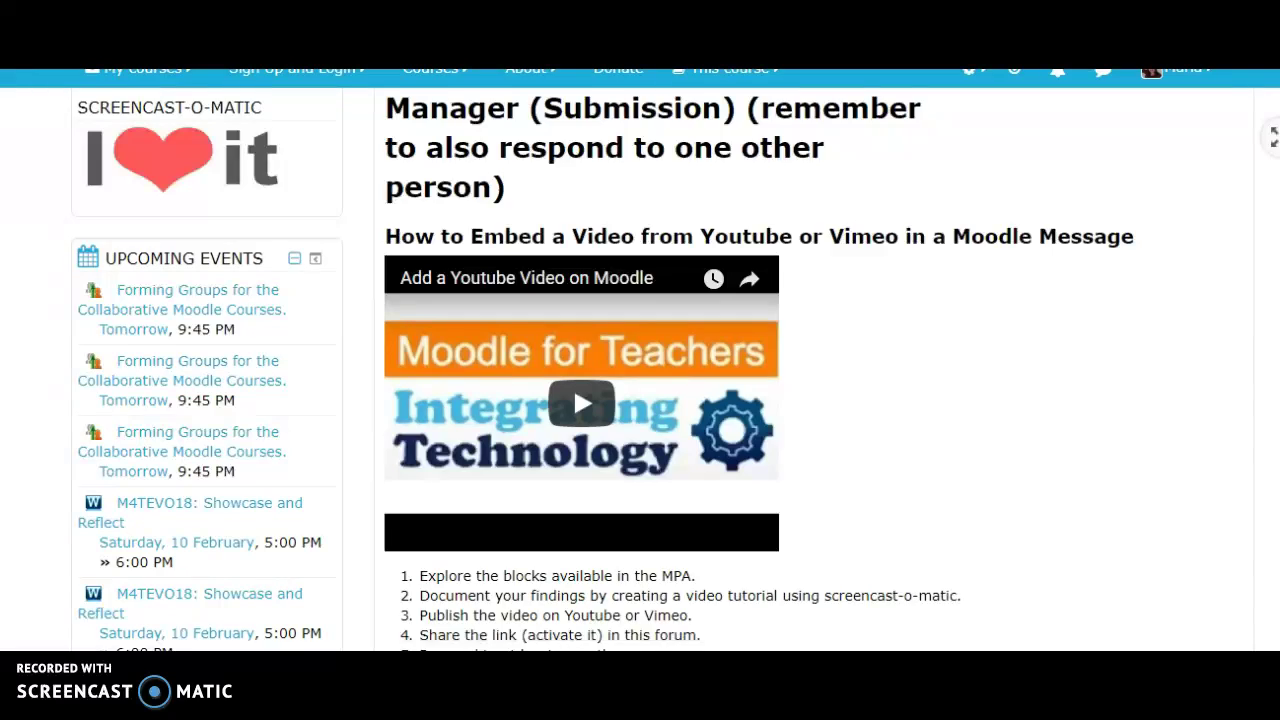
{"action": "scroll", "coordinate": [573, 539], "scroll_direction": "up", "scroll_amount": 2}
{"action": "scroll", "coordinate": [573, 539], "scroll_direction": "up", "scroll_amount": 1}
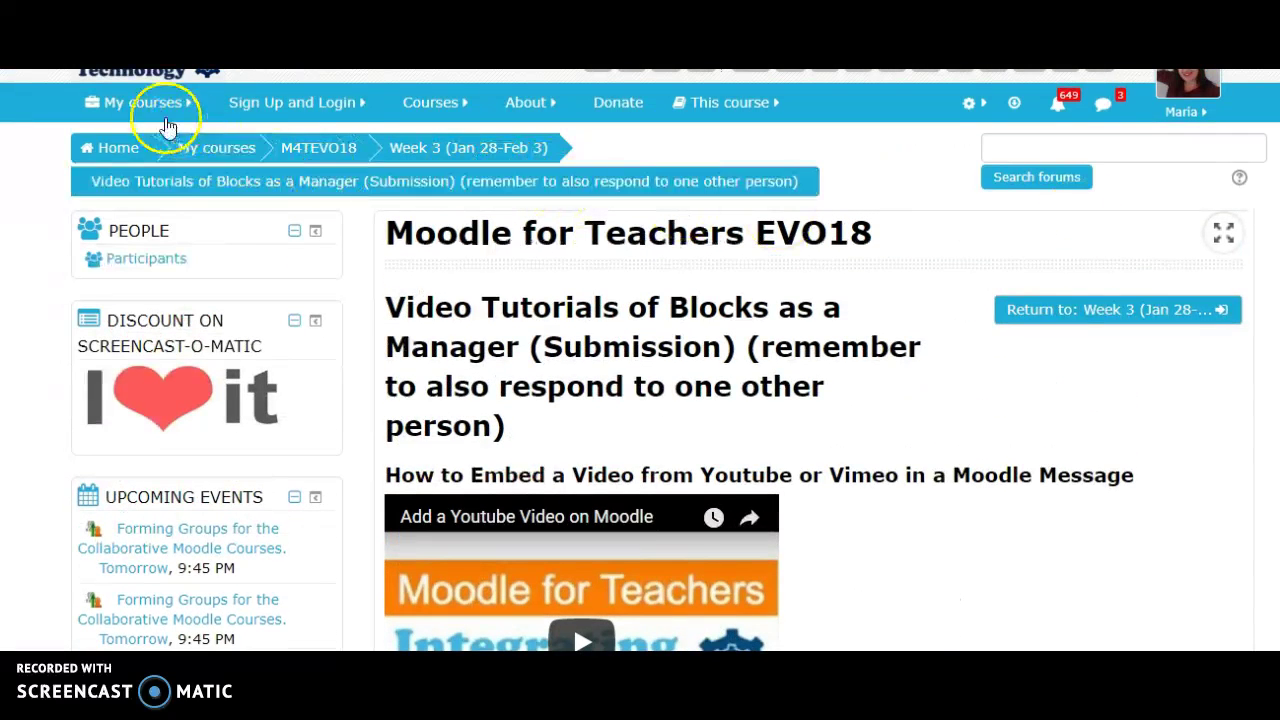
Step: Go to the M4TEVO18 Manager Practice Area course
{"action": "left_click", "coordinate": [157, 108]}
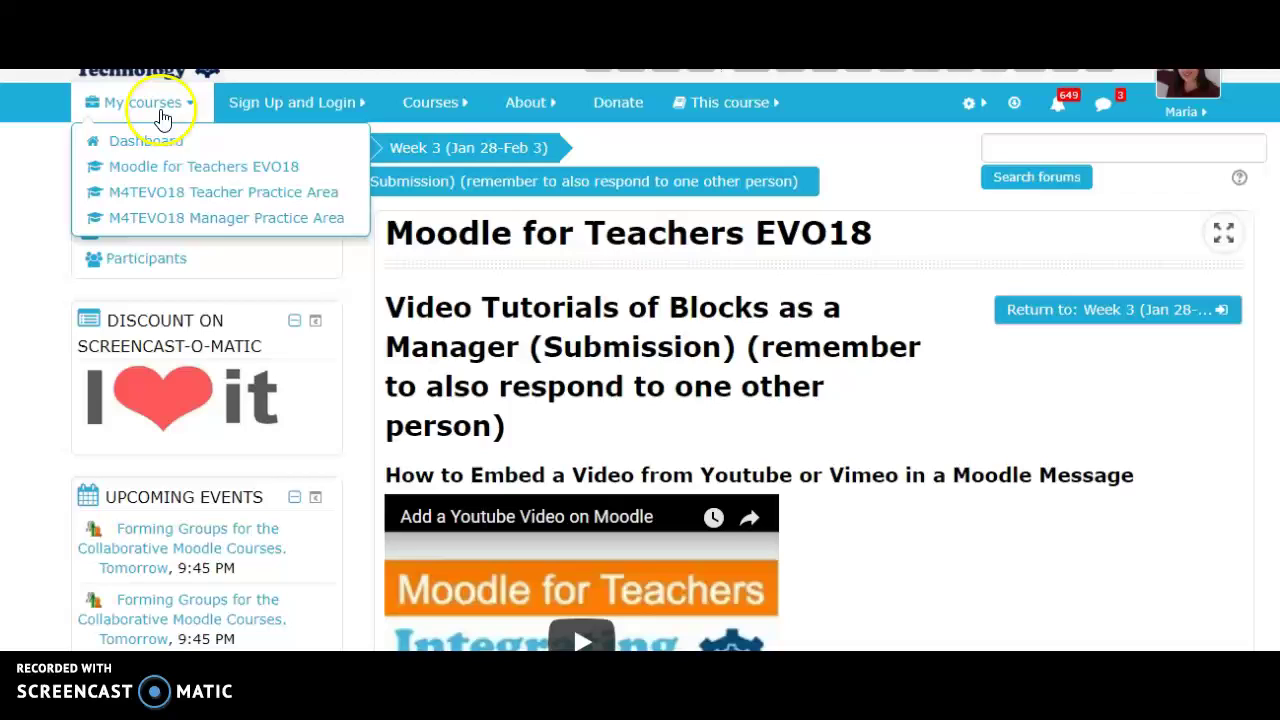
{"action": "left_click", "coordinate": [168, 221]}
{"action": "left_click", "coordinate": [287, 270]}
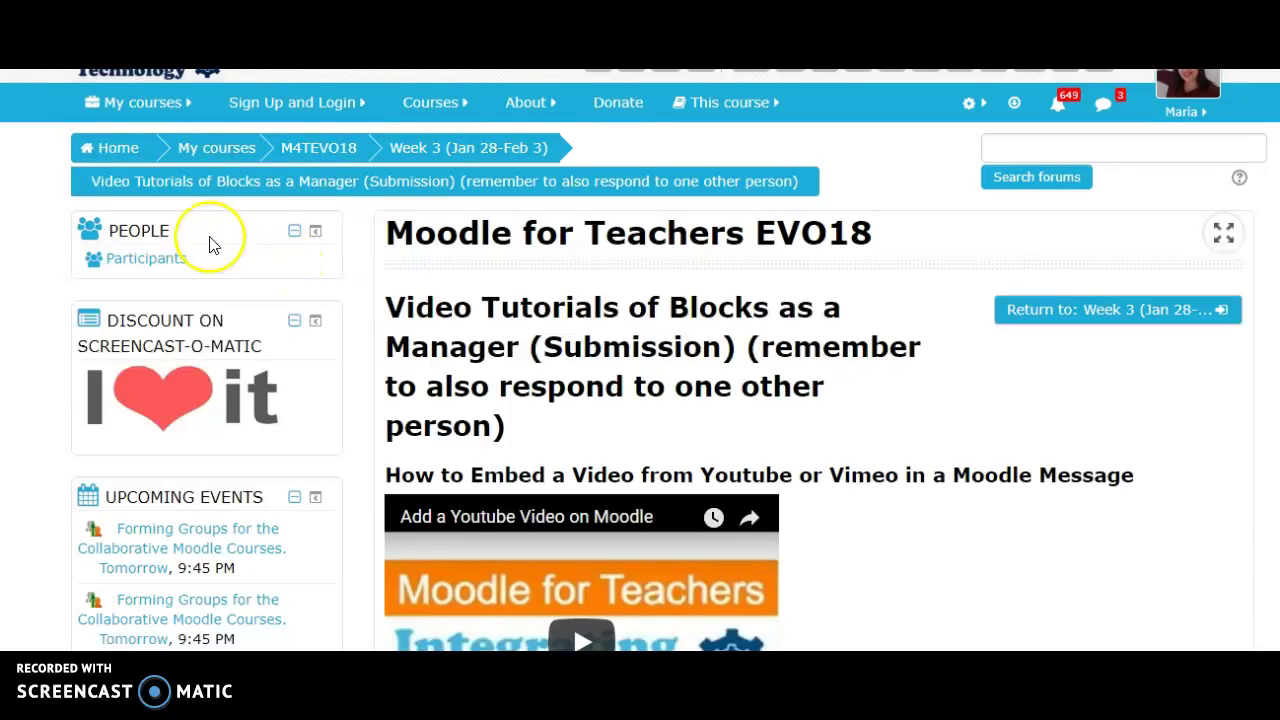
{"action": "left_click", "coordinate": [145, 104]}
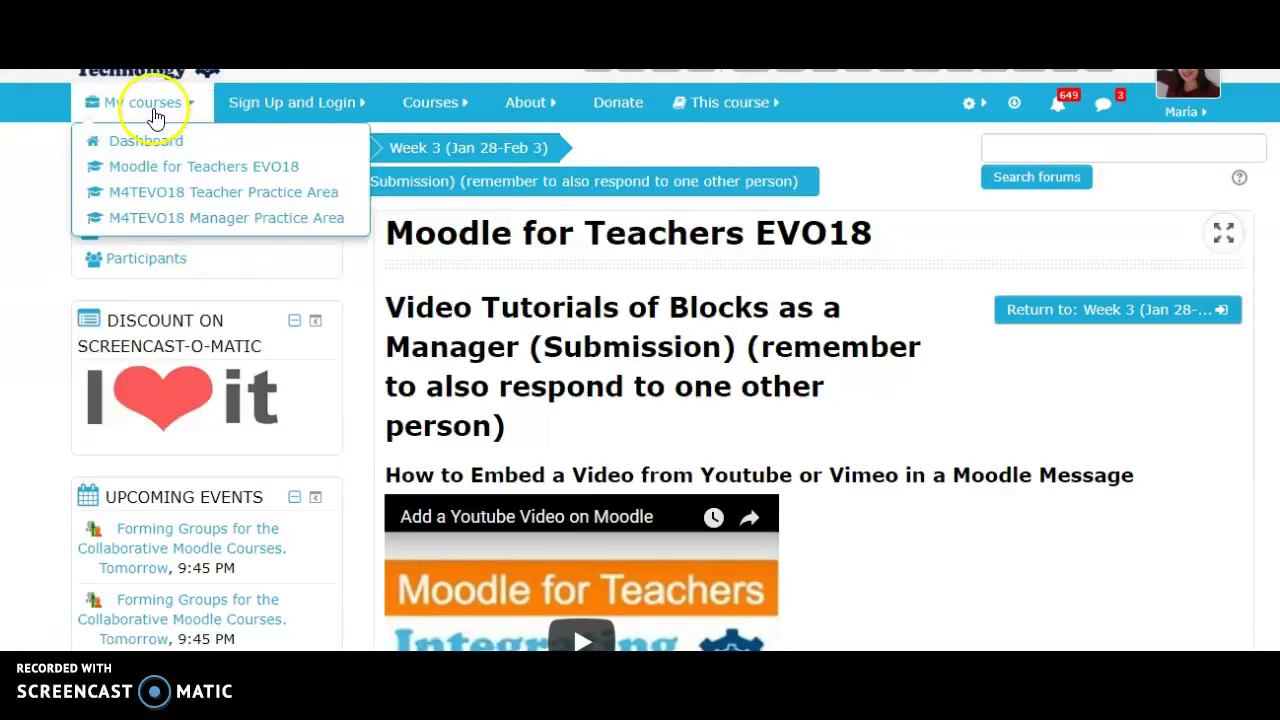
{"action": "left_click", "coordinate": [152, 220]}
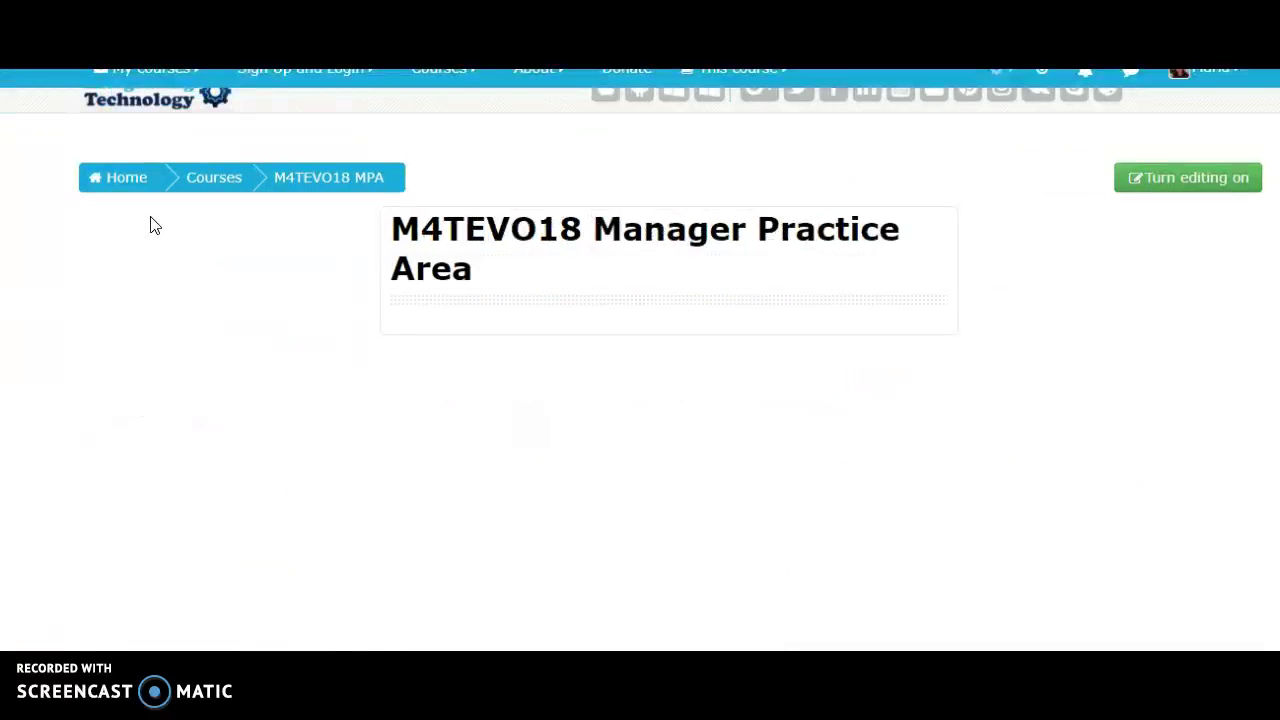
{"action": "left_click", "coordinate": [188, 223]}
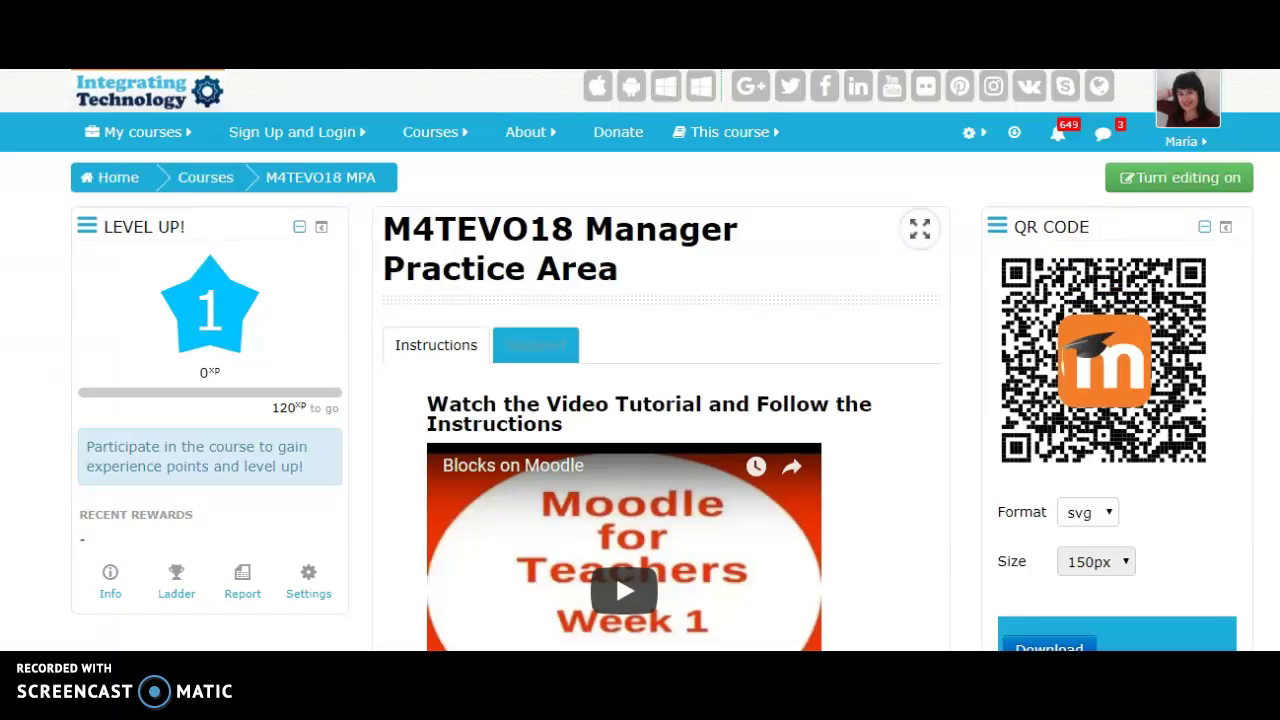
Step: Turn on editing for the M4TEVO18 Manager Practice Area course page
{"action": "scroll", "coordinate": [640, 360], "scroll_direction": "down", "scroll_amount": 1}
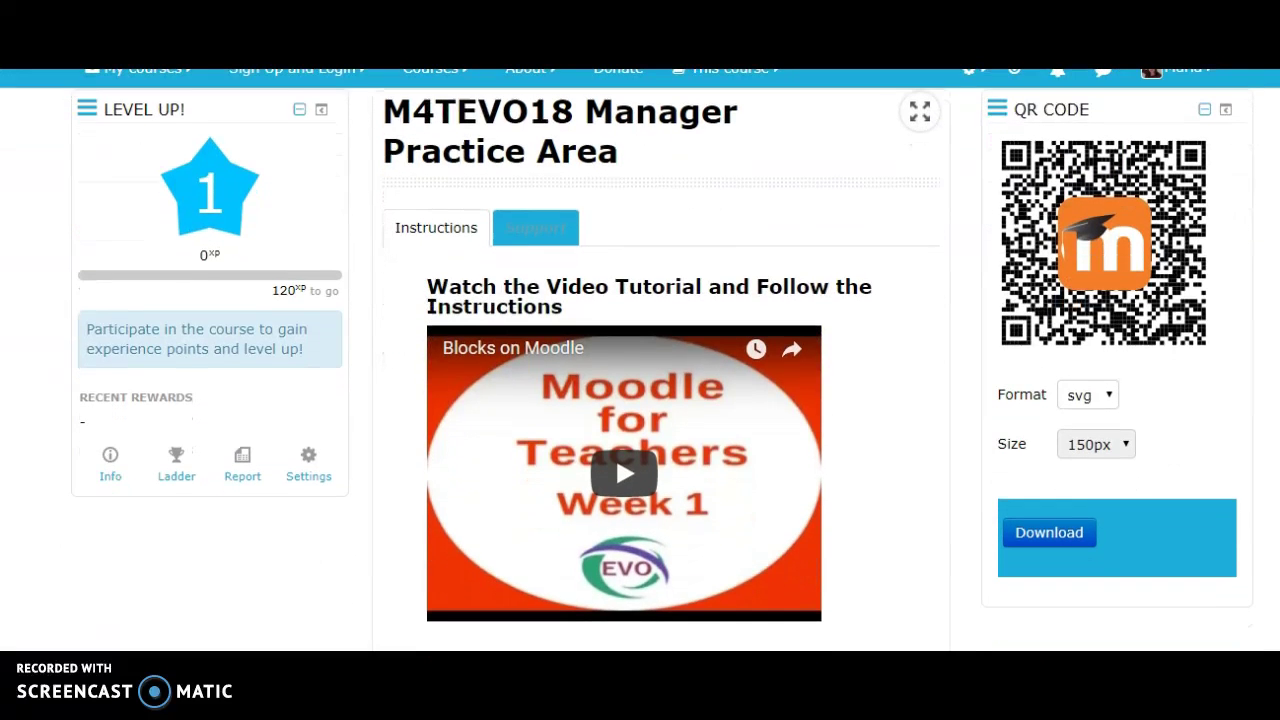
{"action": "scroll", "coordinate": [640, 360], "scroll_direction": "up", "scroll_amount": 1}
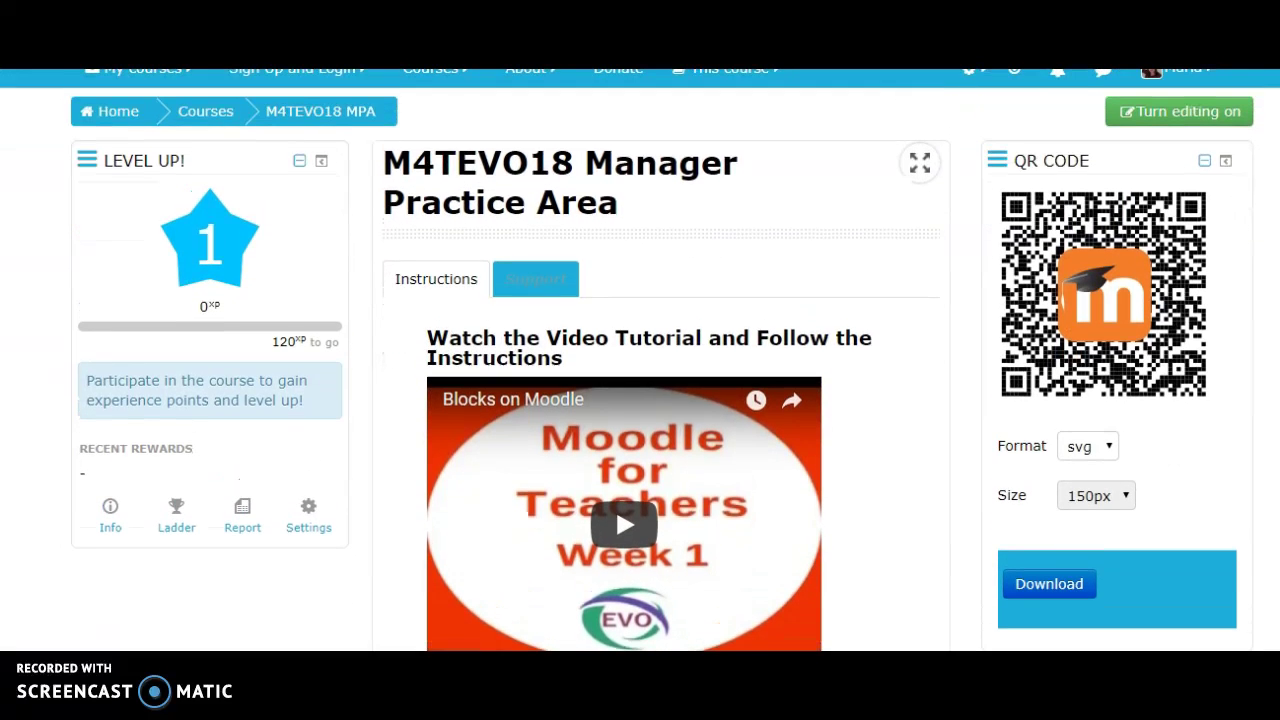
{"action": "scroll", "coordinate": [640, 360], "scroll_direction": "up", "scroll_amount": 1}
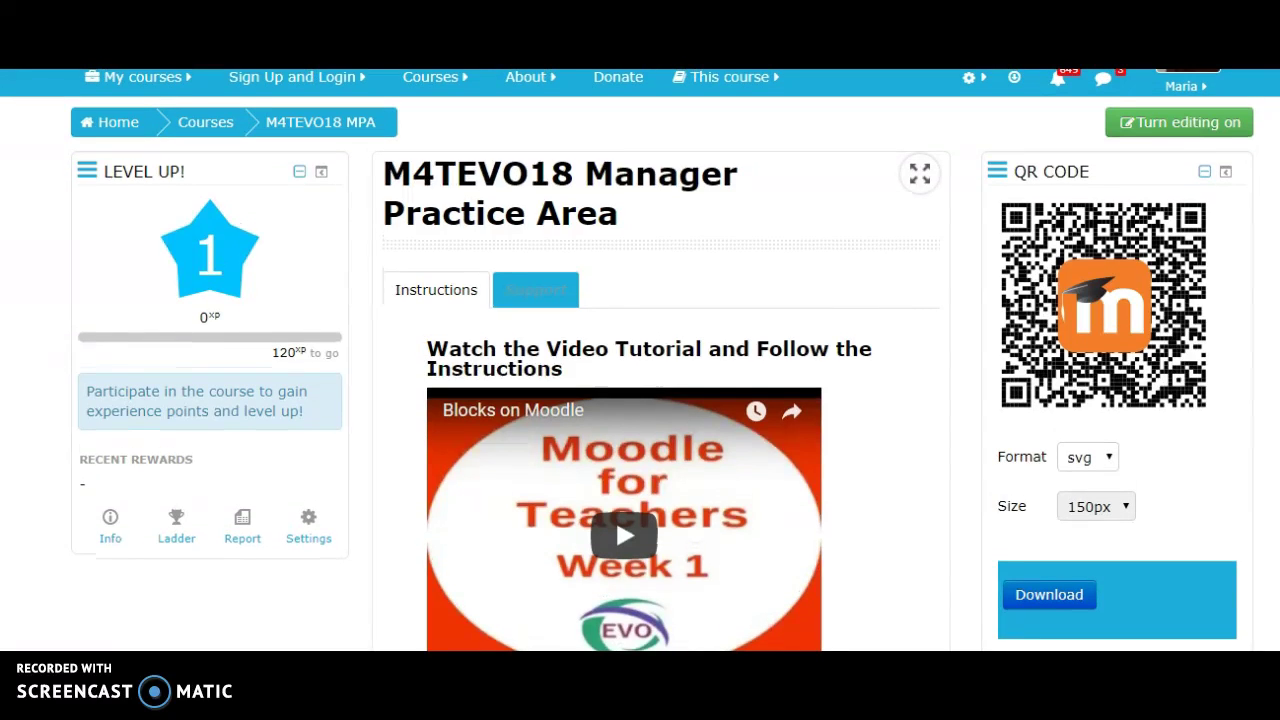
{"action": "left_click", "coordinate": [1163, 128]}
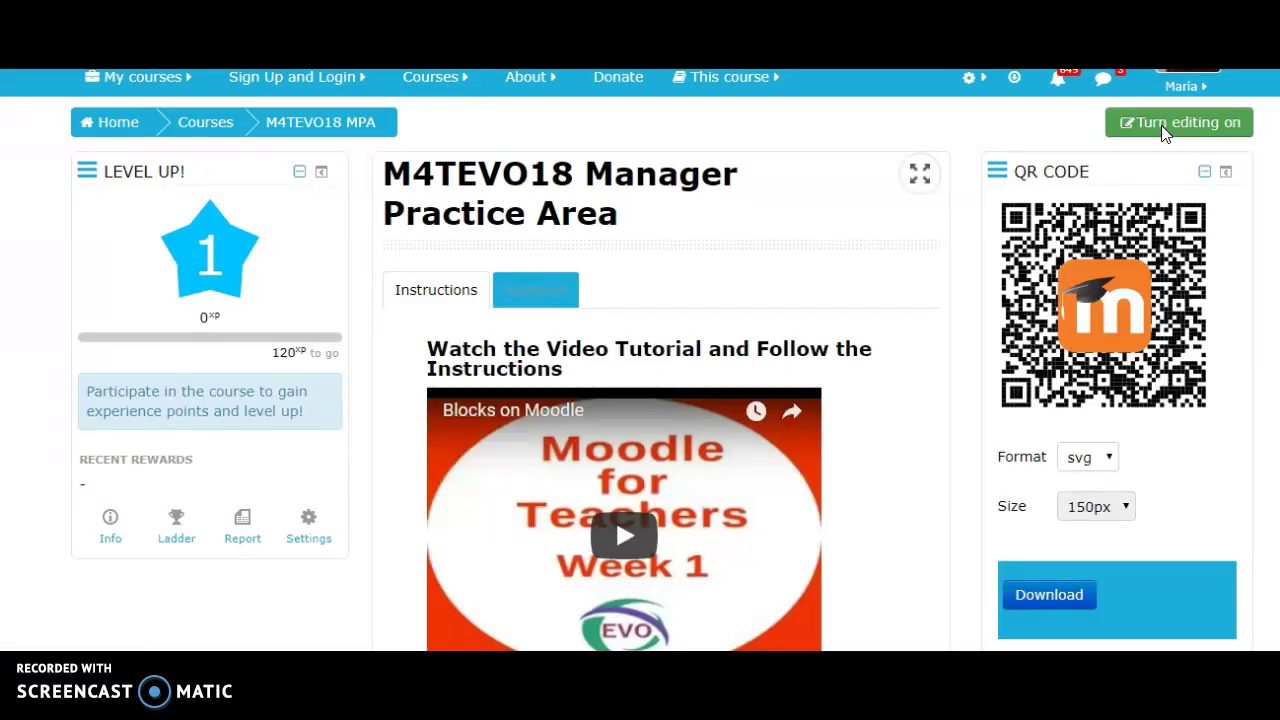
{"action": "left_click", "coordinate": [1169, 130]}
{"action": "left_click", "coordinate": [1176, 124]}
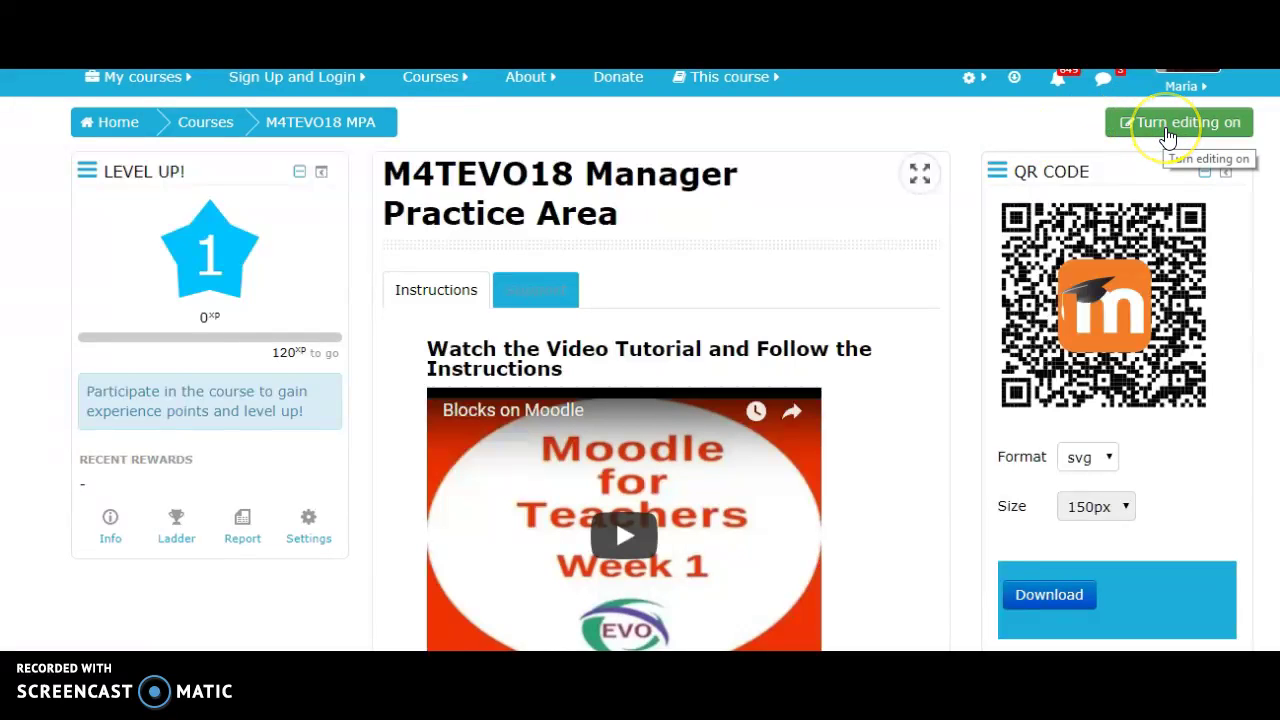
{"action": "left_click", "coordinate": [1160, 137]}
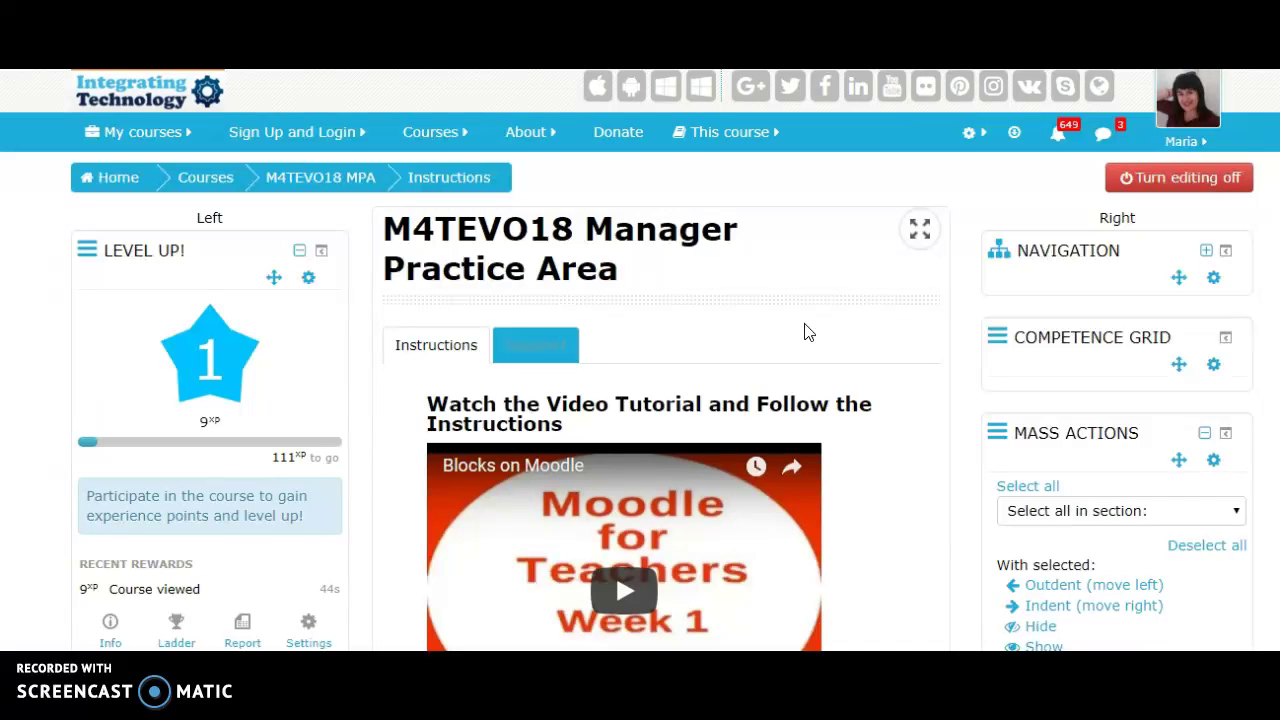
Step: Expand the Navigation block to view its contents, and collapse it again
{"action": "left_click", "coordinate": [889, 389]}
{"action": "left_click", "coordinate": [308, 283]}
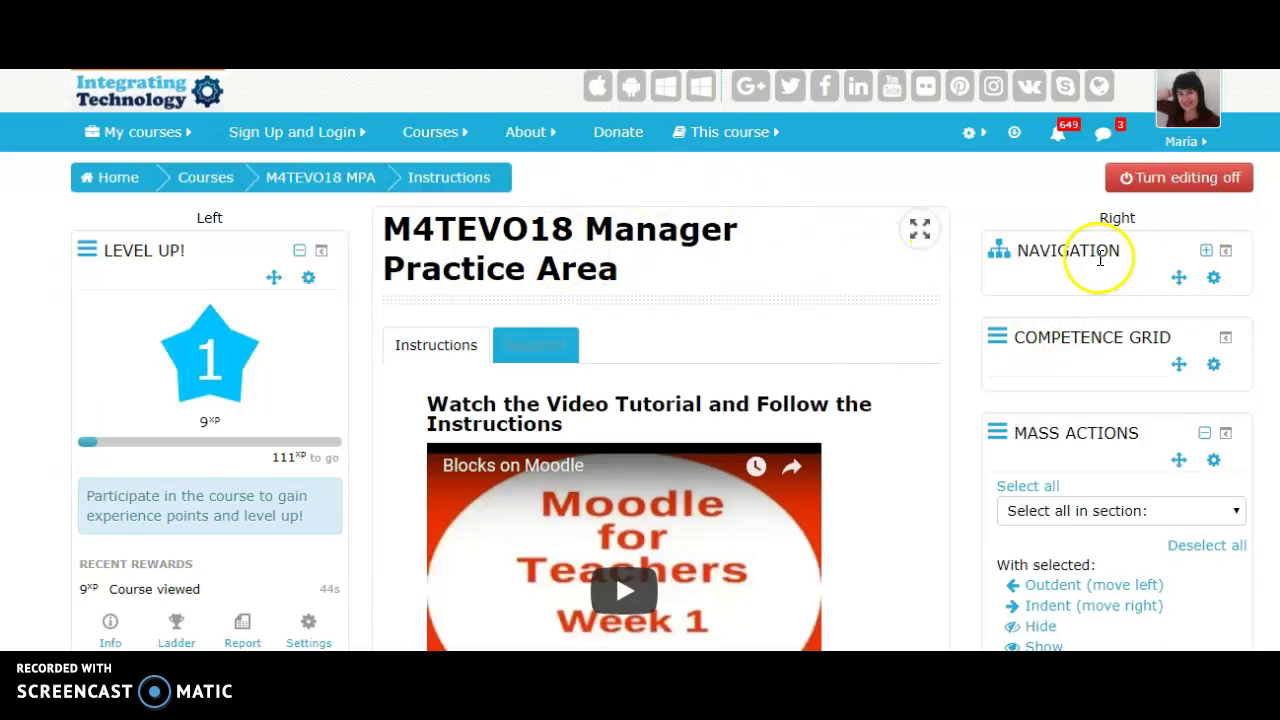
{"action": "left_click", "coordinate": [1207, 251]}
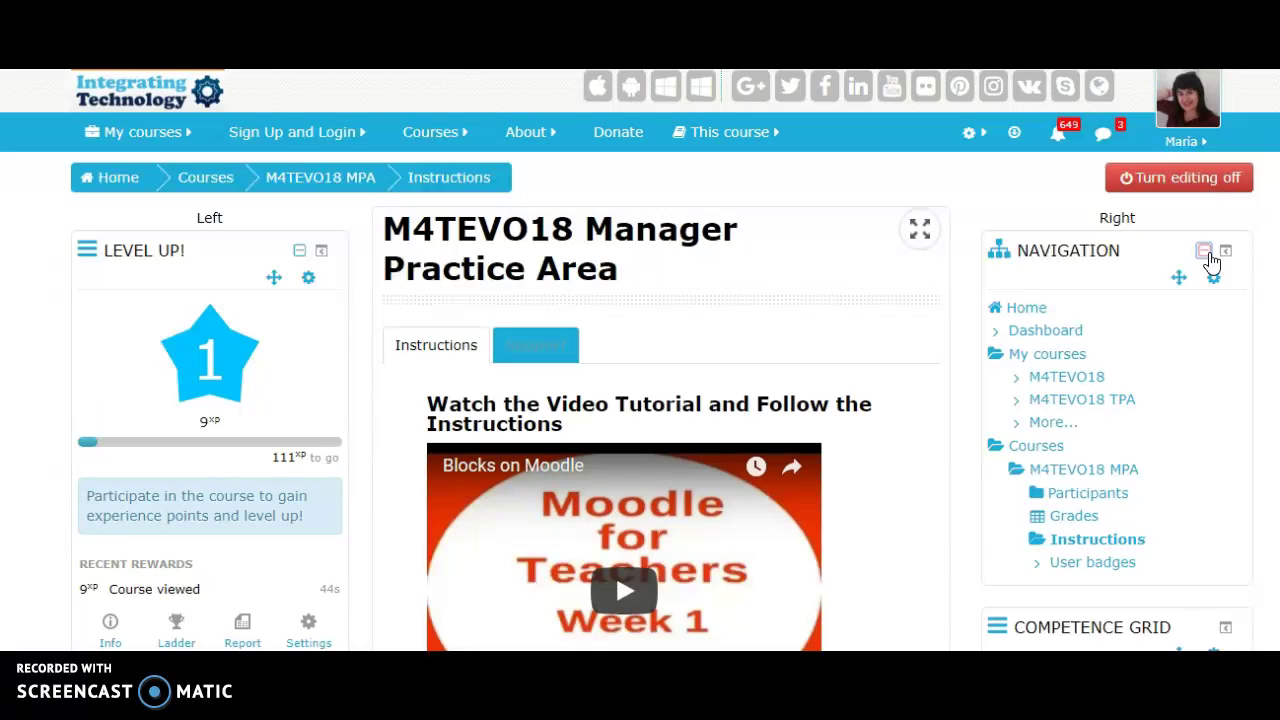
{"action": "left_click", "coordinate": [1206, 252]}
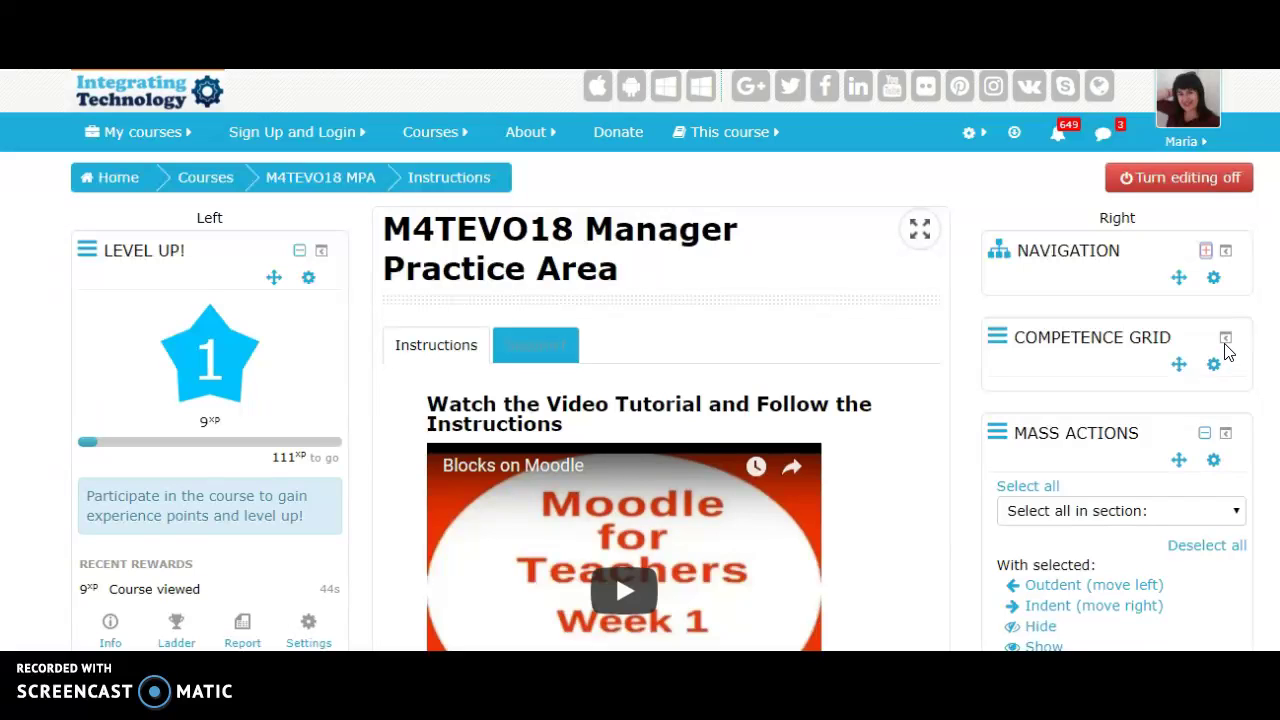
Step: Delete the Competence Grid block from the course page and confirm the deletion
{"action": "left_click", "coordinate": [1222, 382]}
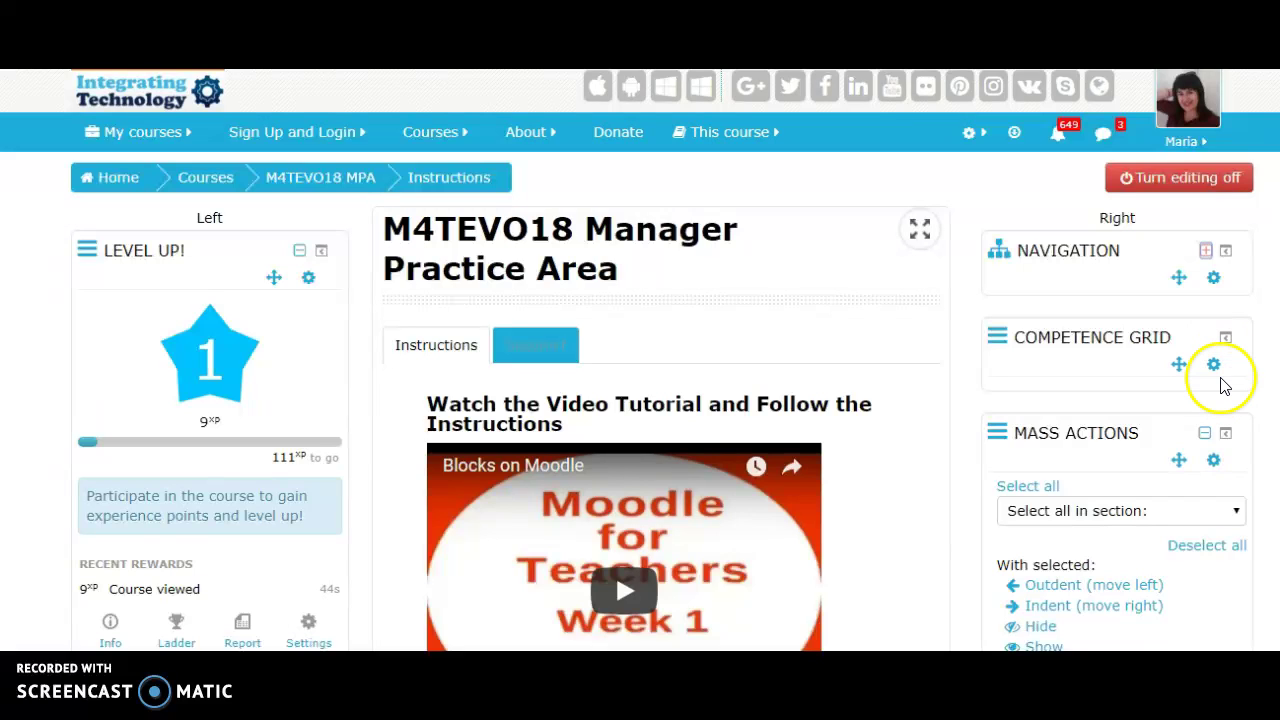
{"action": "left_click", "coordinate": [1214, 365]}
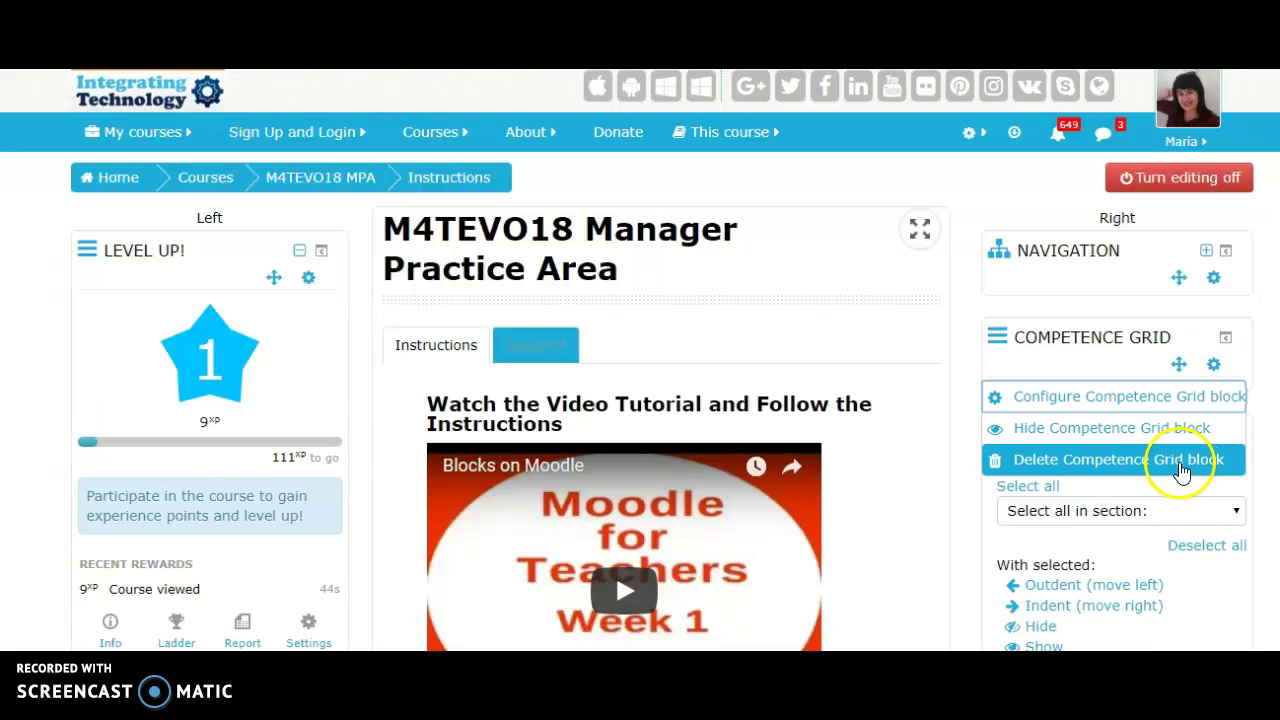
{"action": "left_click", "coordinate": [1182, 462]}
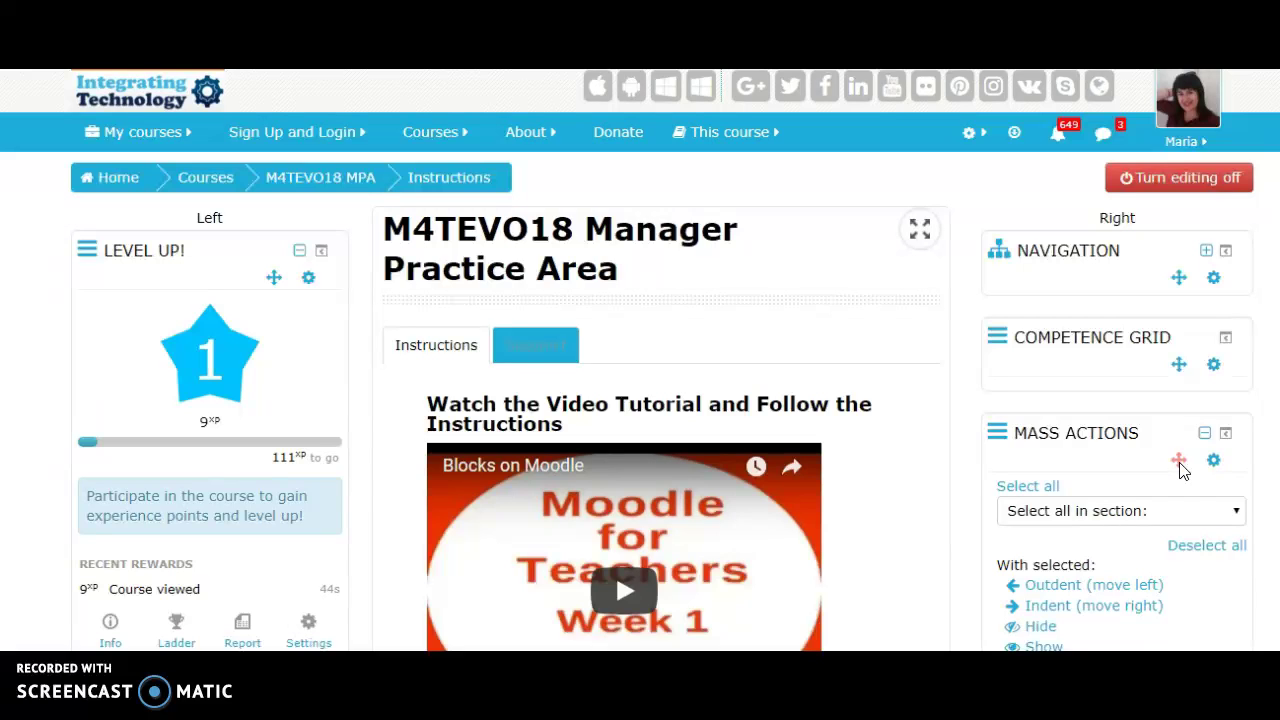
{"action": "left_click", "coordinate": [1213, 368]}
{"action": "left_click", "coordinate": [1213, 368]}
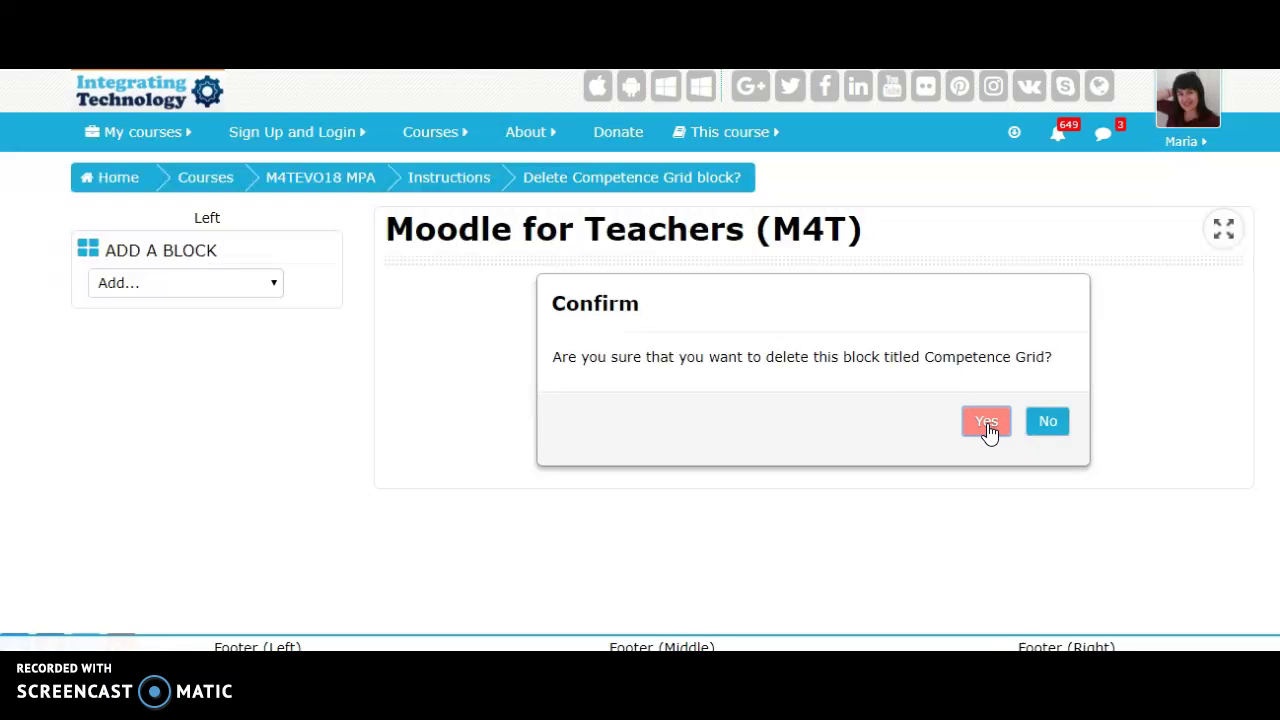
{"action": "left_click", "coordinate": [982, 434]}
{"action": "left_click", "coordinate": [987, 426]}
{"action": "left_click", "coordinate": [988, 422]}
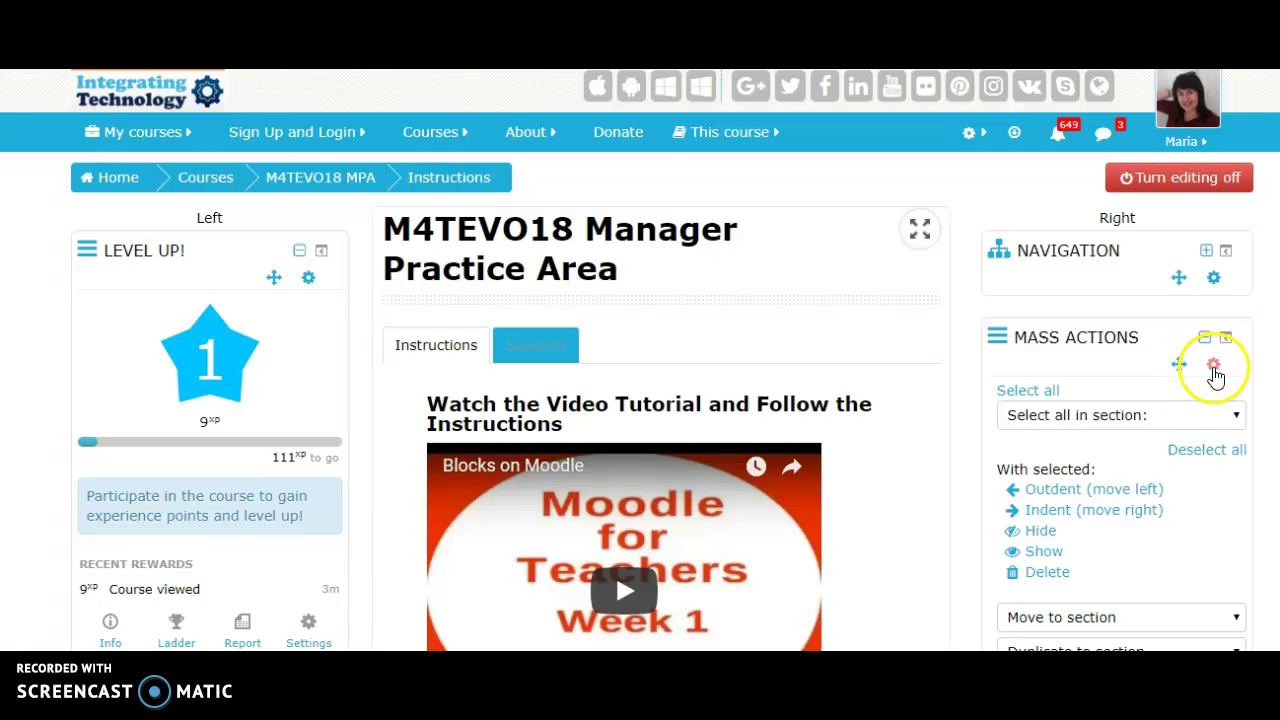
Step: Delete the Mass Actions block from the course page and confirm the deletion
{"action": "left_click", "coordinate": [1213, 366]}
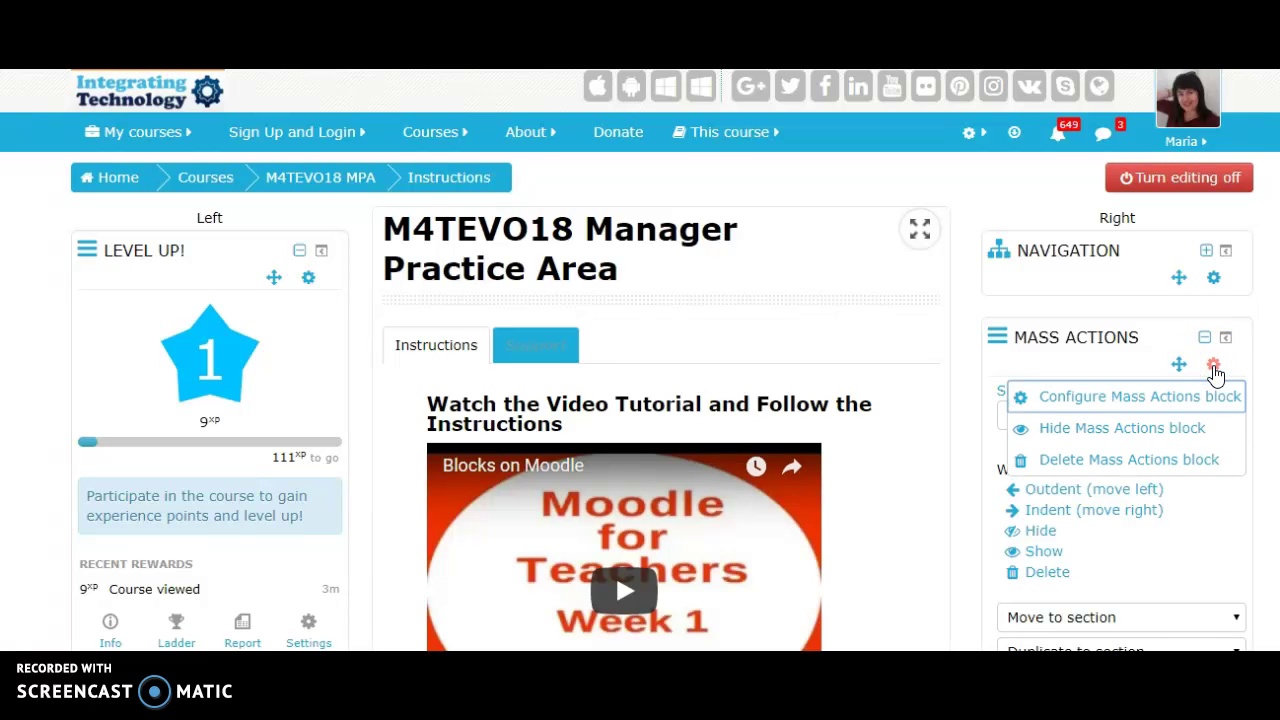
{"action": "left_click", "coordinate": [1196, 462]}
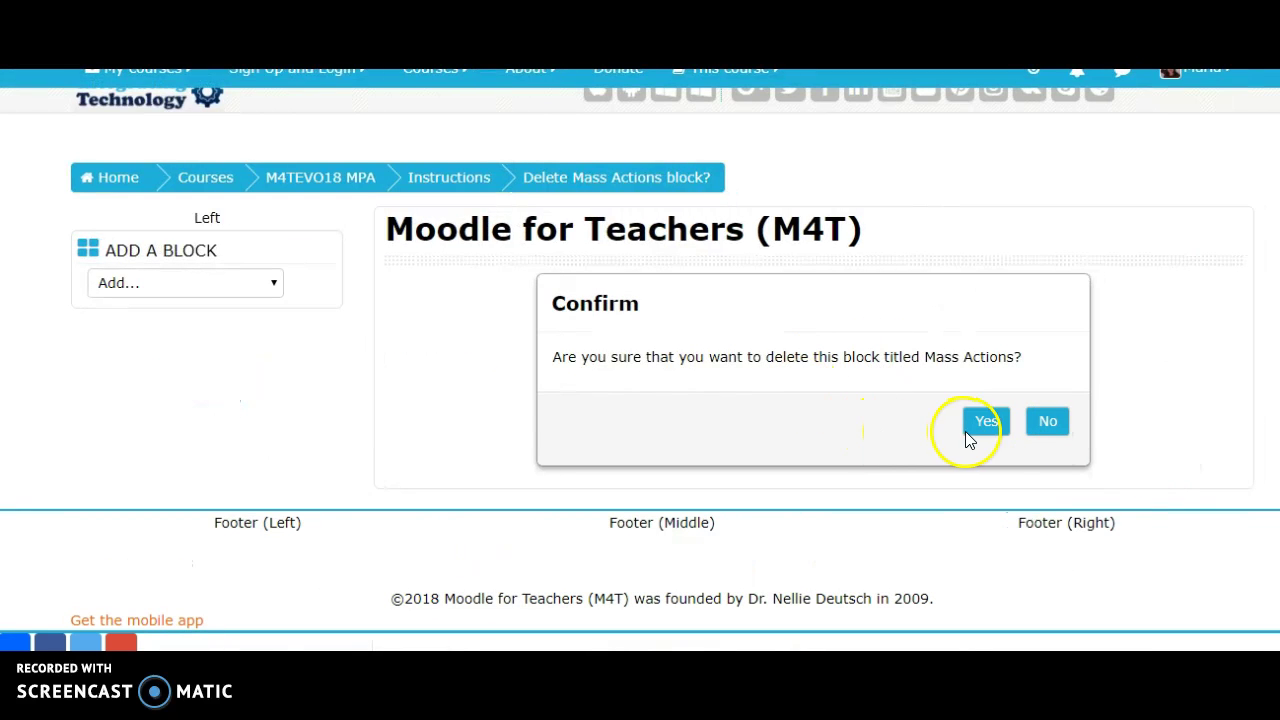
{"action": "left_click", "coordinate": [982, 427]}
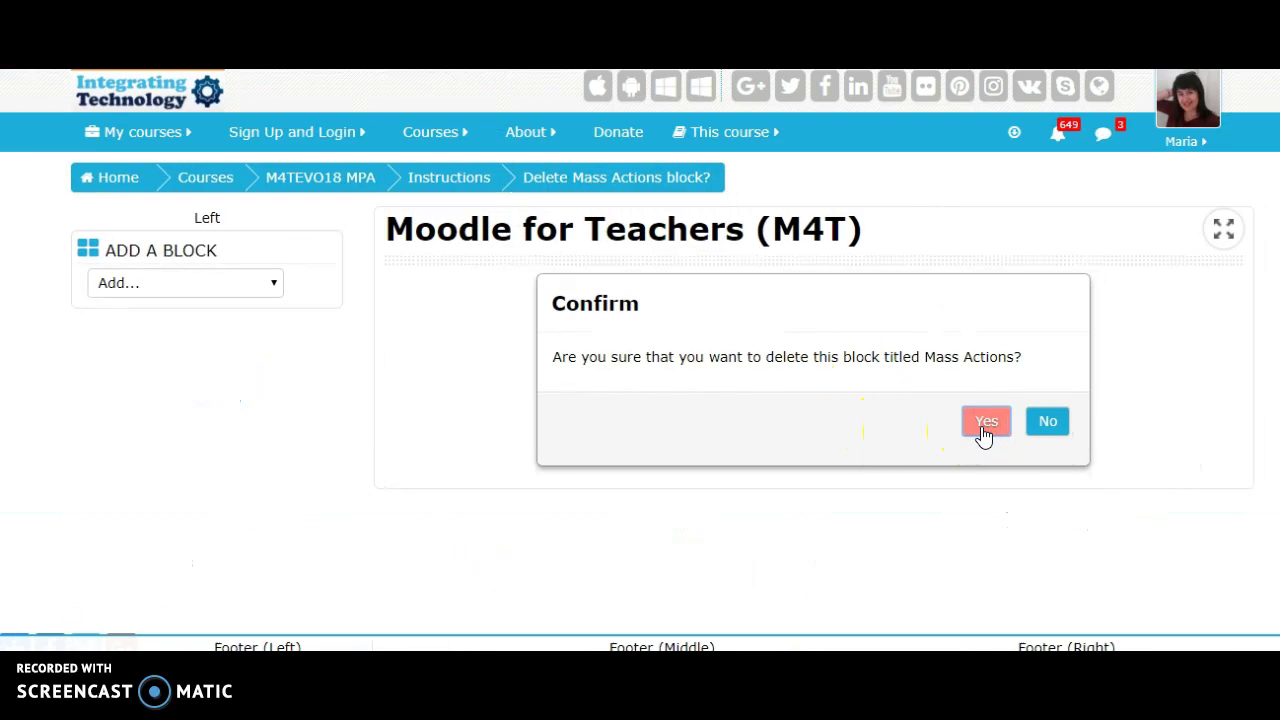
{"action": "left_click", "coordinate": [988, 422]}
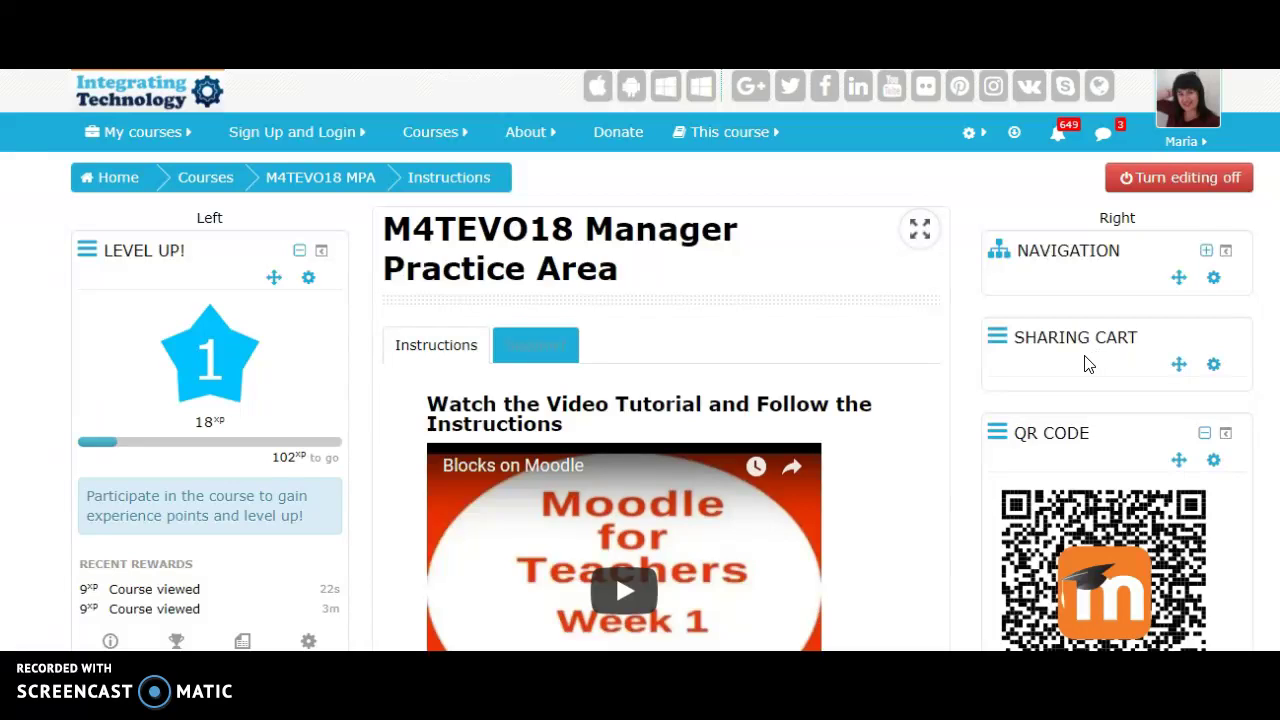
Step: Delete the QR code block from the course page and confirm the deletion
{"action": "left_click", "coordinate": [1215, 462]}
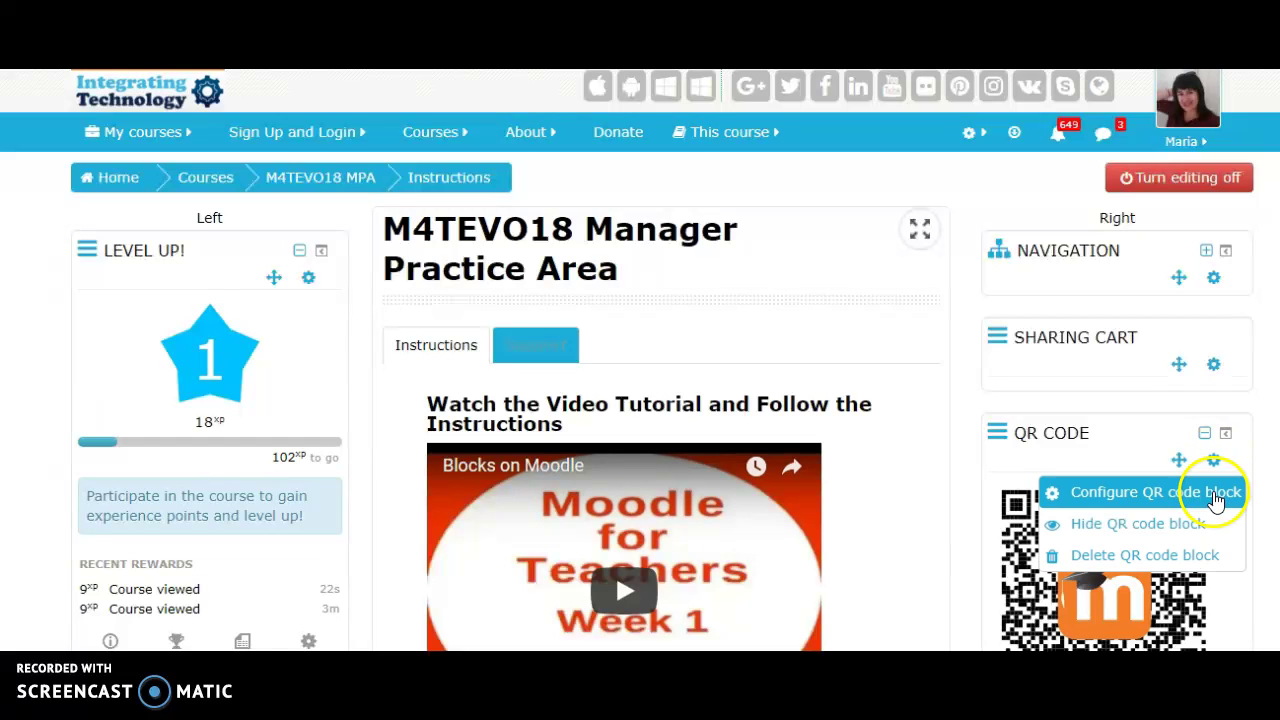
{"action": "left_click", "coordinate": [1200, 558]}
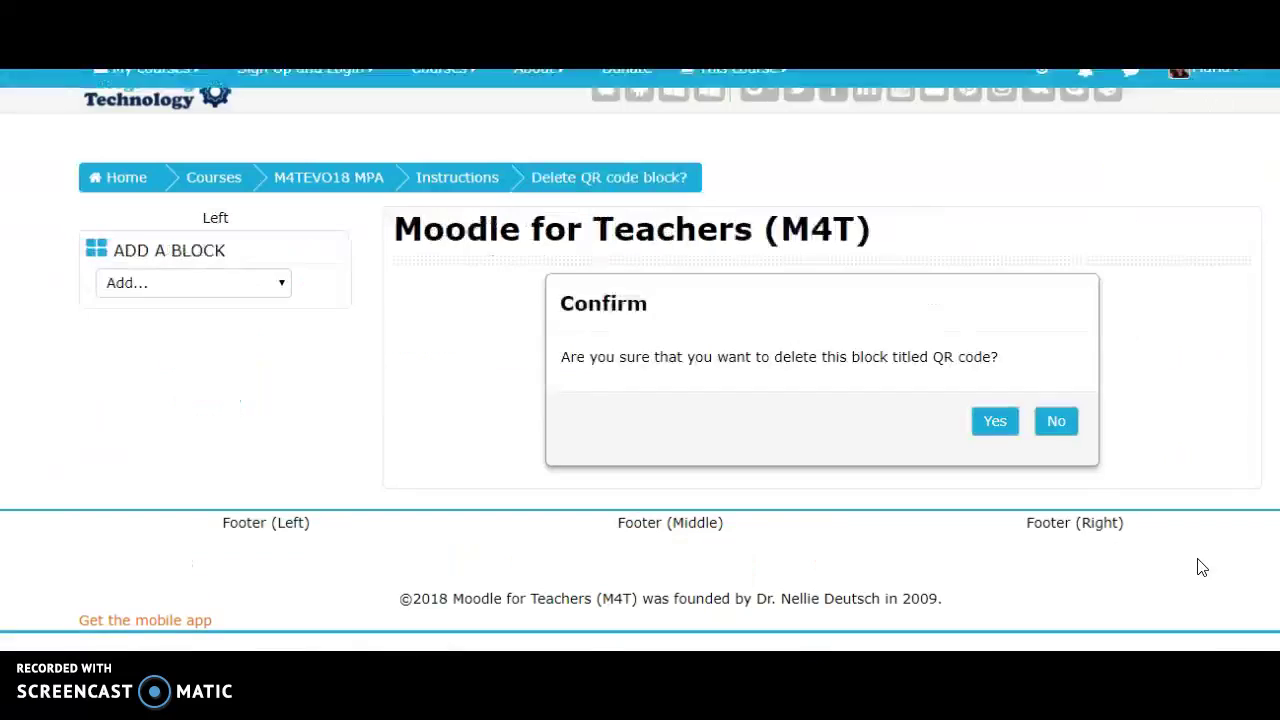
{"action": "left_click", "coordinate": [992, 425]}
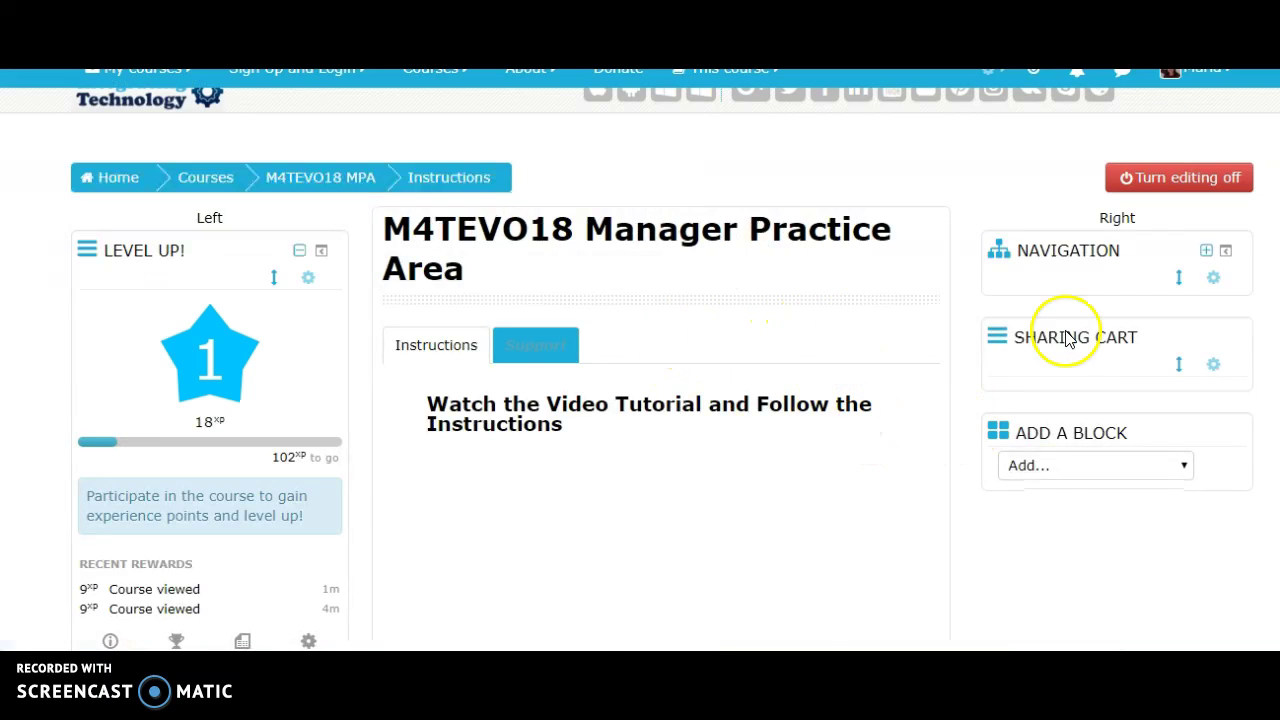
Step: Look through the course page down to the footer to review which blocks remain
{"action": "scroll", "coordinate": [640, 360], "scroll_direction": "down", "scroll_amount": 5}
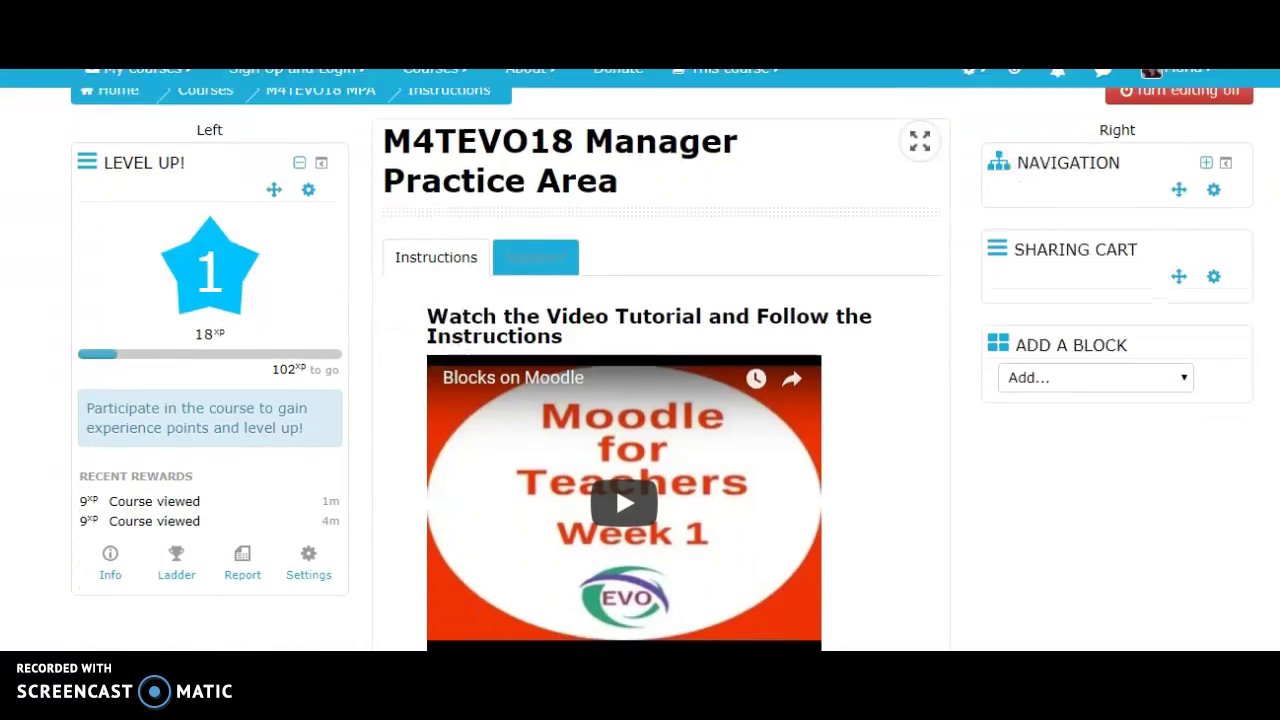
{"action": "scroll", "coordinate": [640, 360], "scroll_direction": "down", "scroll_amount": 4}
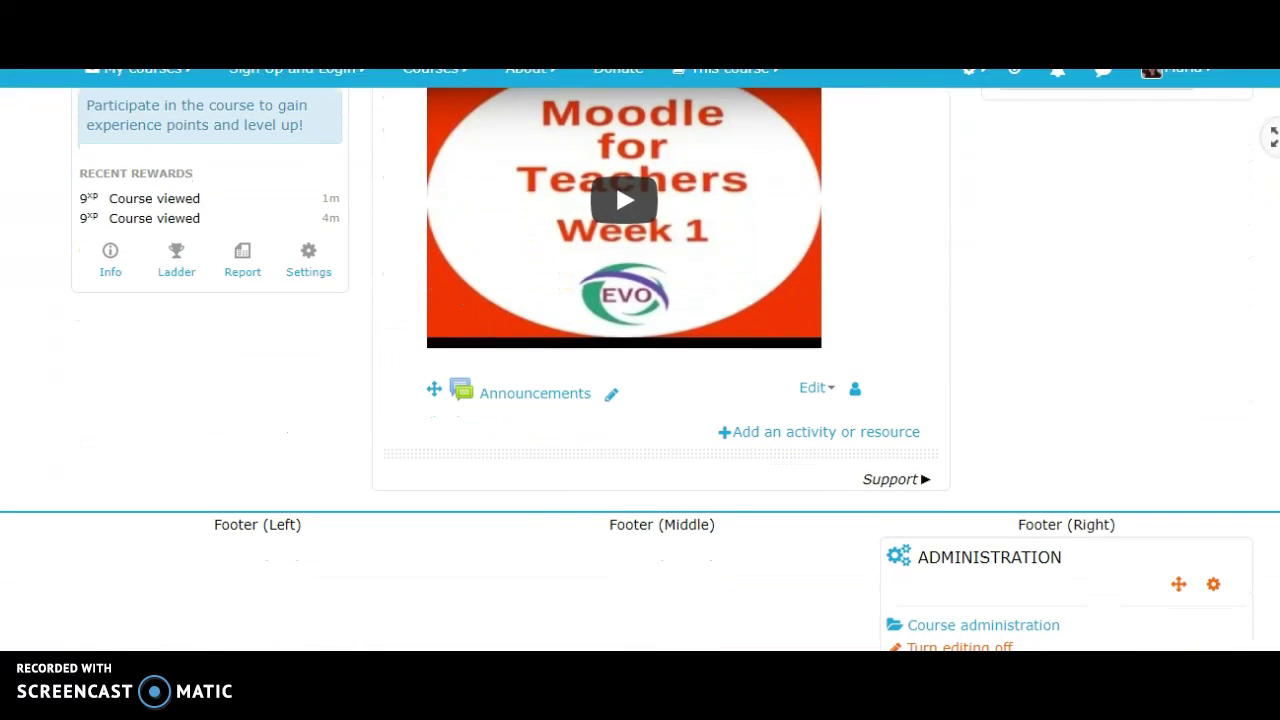
{"action": "scroll", "coordinate": [640, 360], "scroll_direction": "down", "scroll_amount": 2}
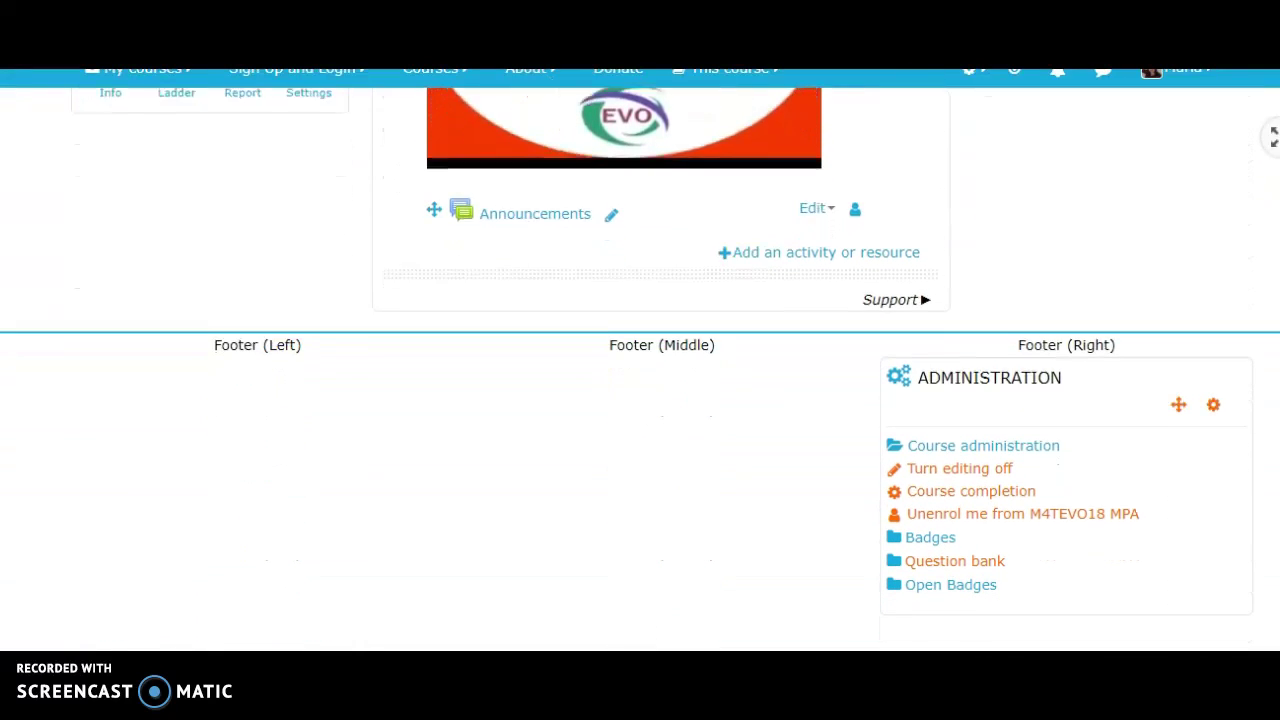
{"action": "scroll", "coordinate": [640, 360], "scroll_direction": "down", "scroll_amount": 1}
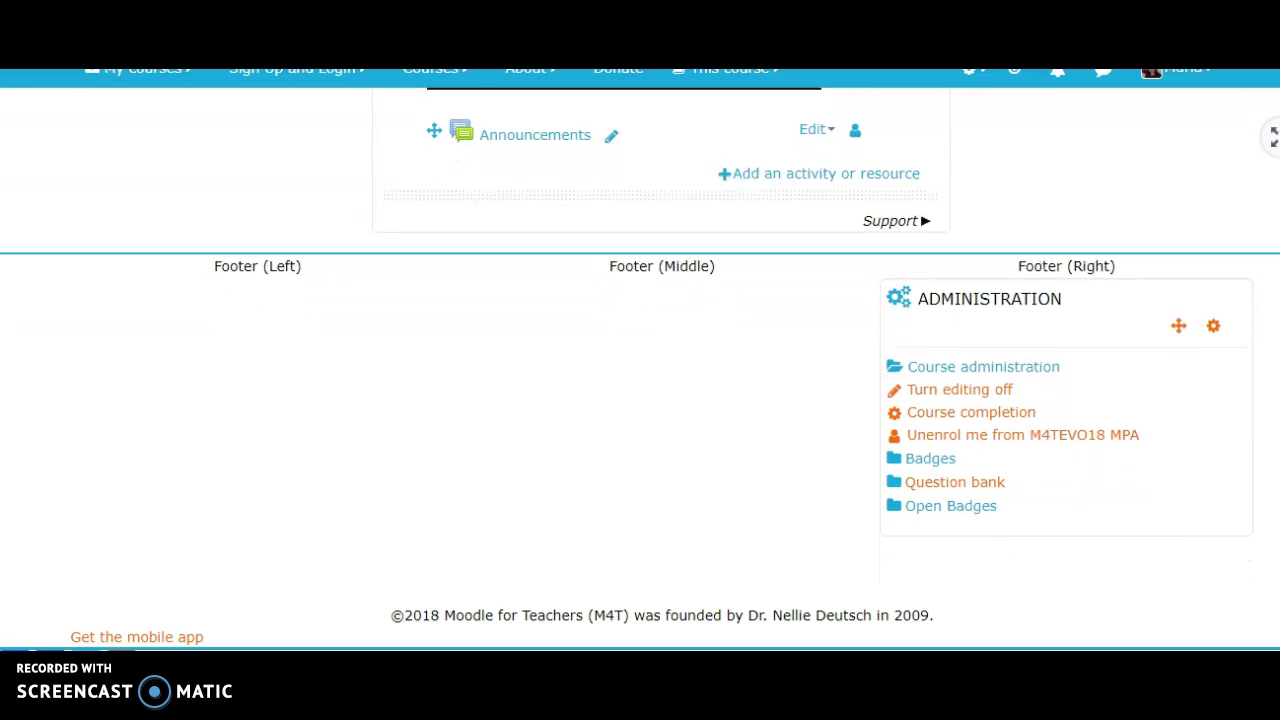
{"action": "scroll", "coordinate": [640, 360], "scroll_direction": "up", "scroll_amount": 3}
{"action": "scroll", "coordinate": [640, 360], "scroll_direction": "up", "scroll_amount": 9}
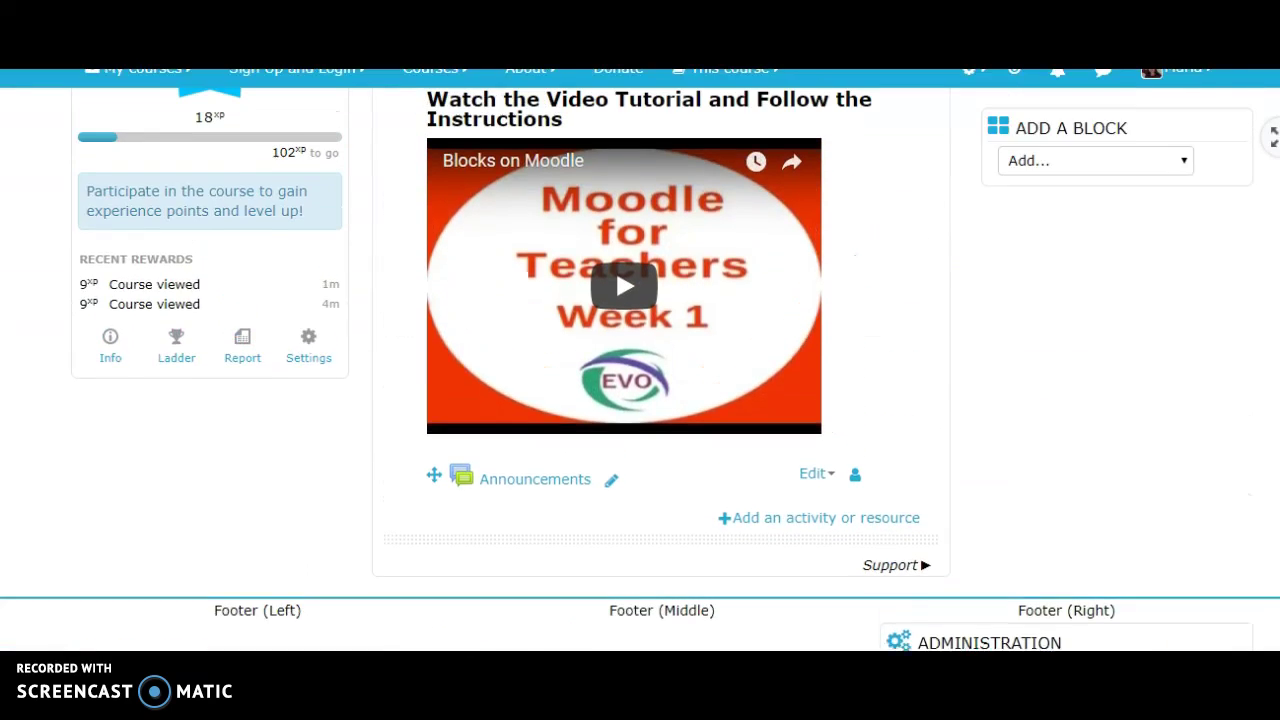
{"action": "scroll", "coordinate": [640, 360], "scroll_direction": "up", "scroll_amount": 2}
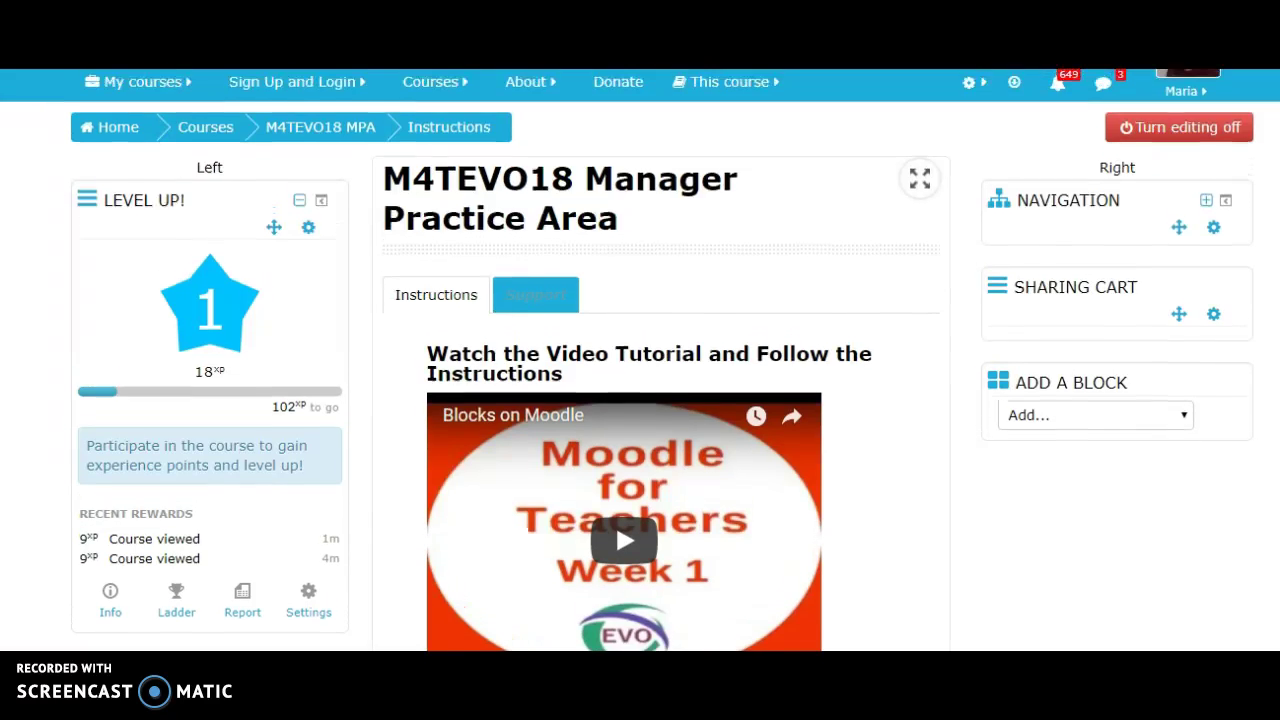
{"action": "scroll", "coordinate": [640, 360], "scroll_direction": "up", "scroll_amount": 1}
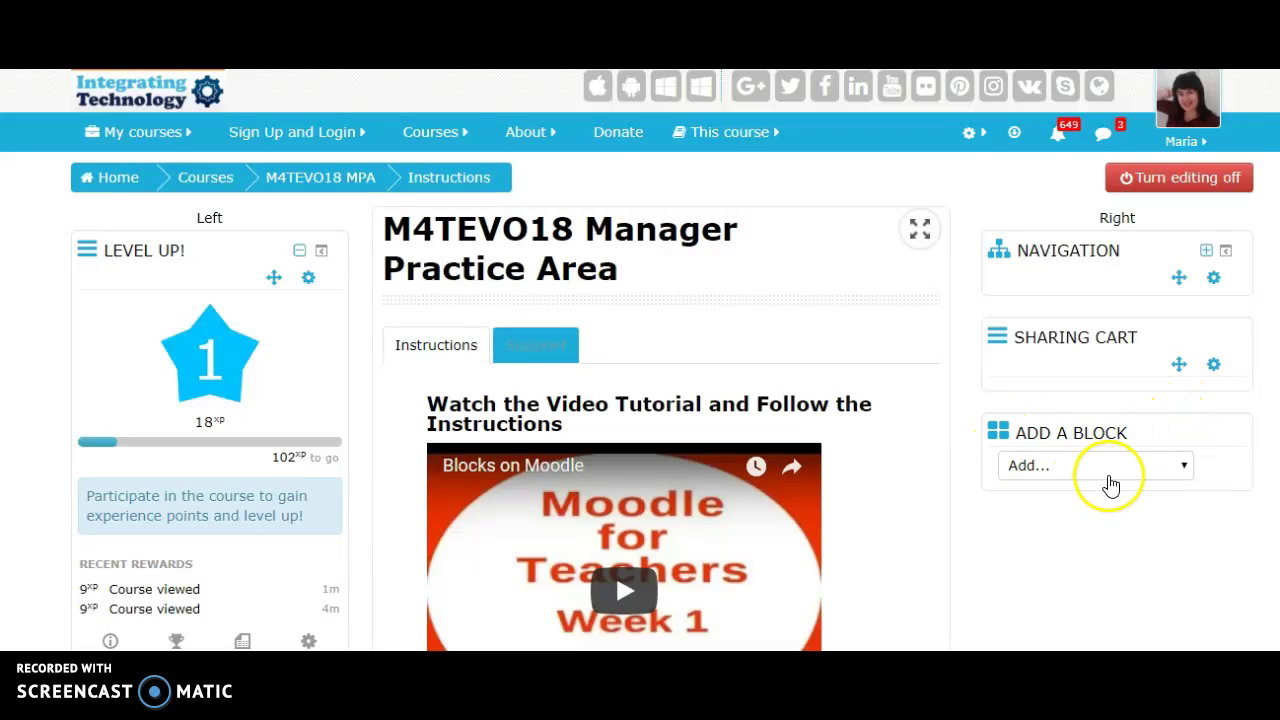
Step: Add an Activities block to the course page
{"action": "left_click", "coordinate": [1186, 470]}
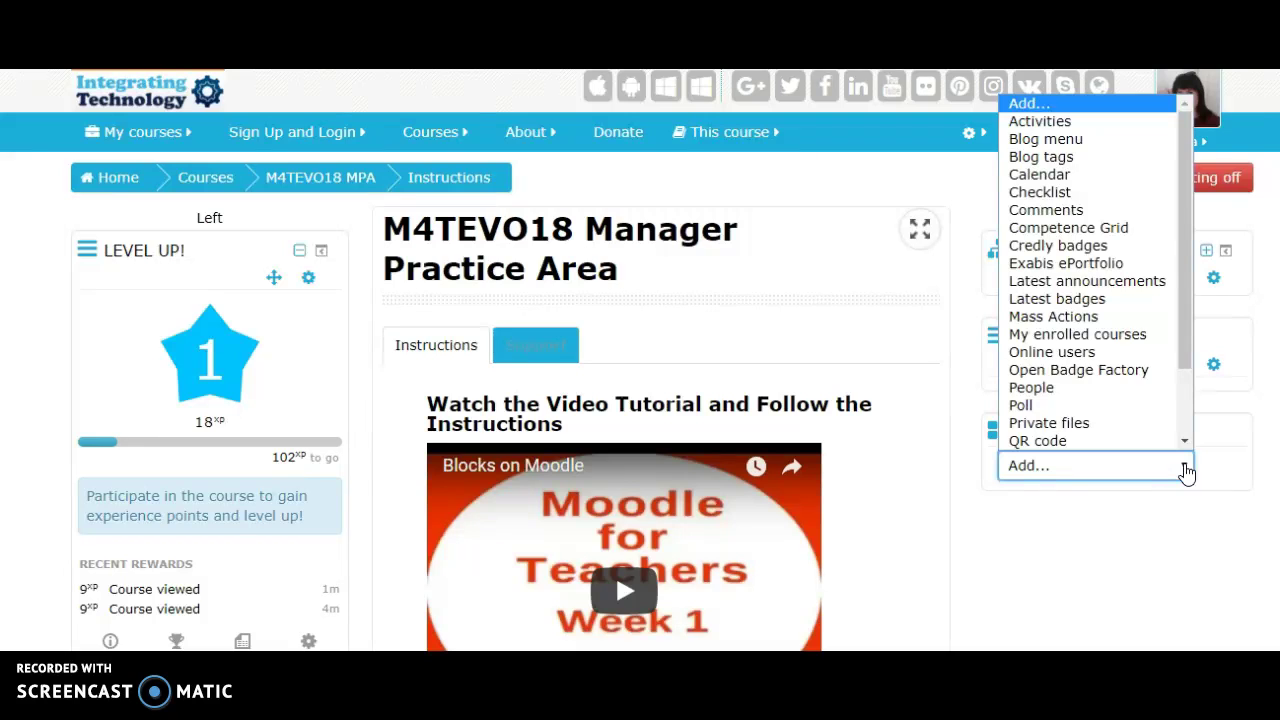
{"action": "left_click", "coordinate": [1100, 122]}
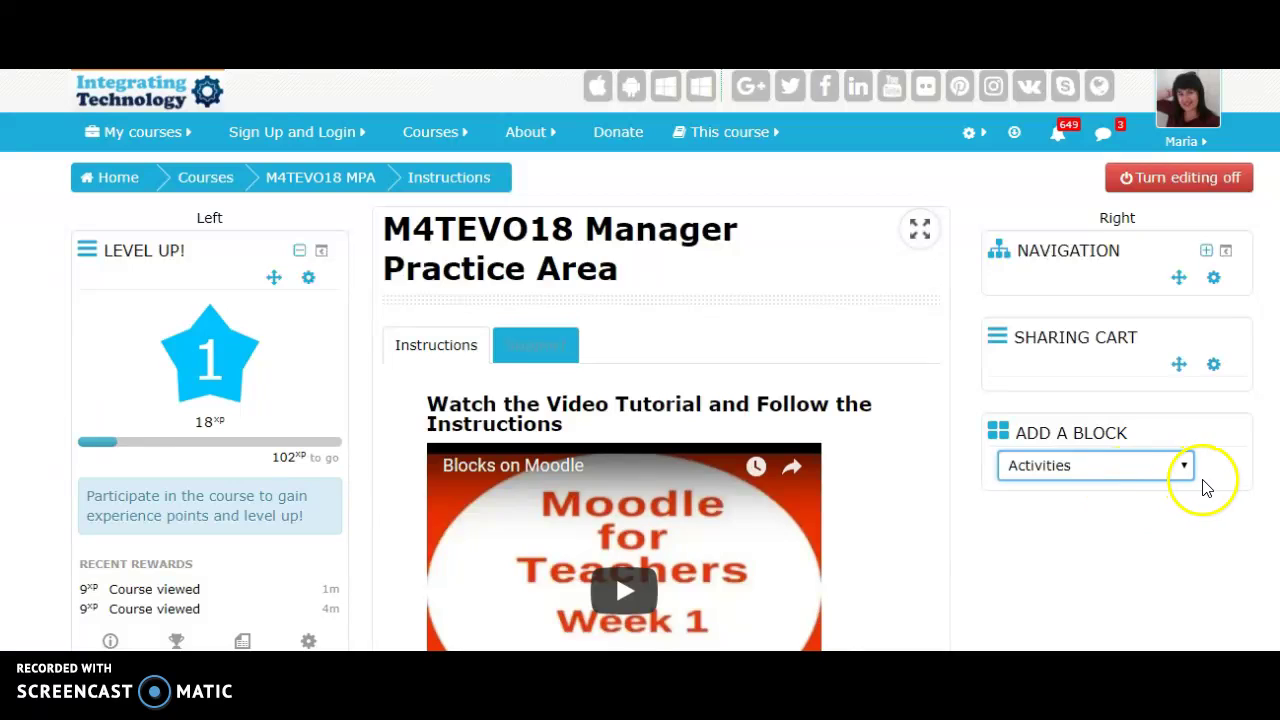
{"action": "left_click", "coordinate": [1002, 438]}
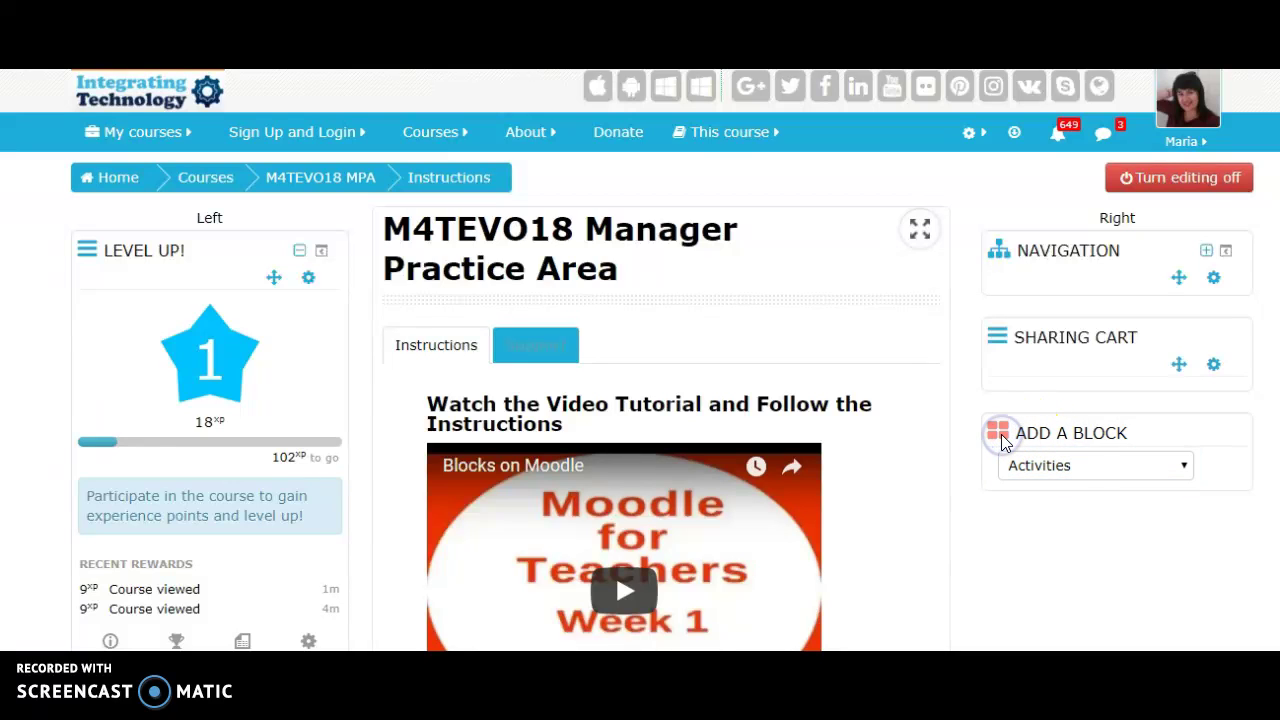
{"action": "left_click", "coordinate": [1060, 470]}
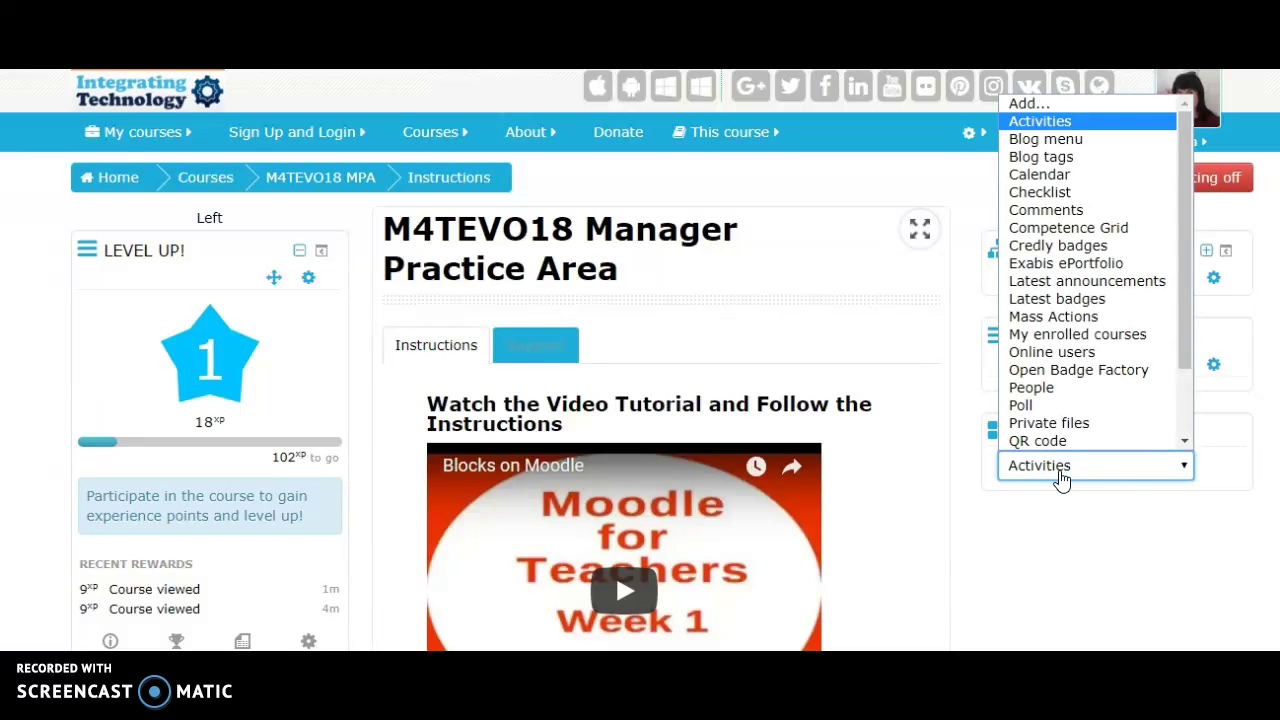
{"action": "left_click", "coordinate": [1185, 468]}
{"action": "left_click", "coordinate": [1099, 436]}
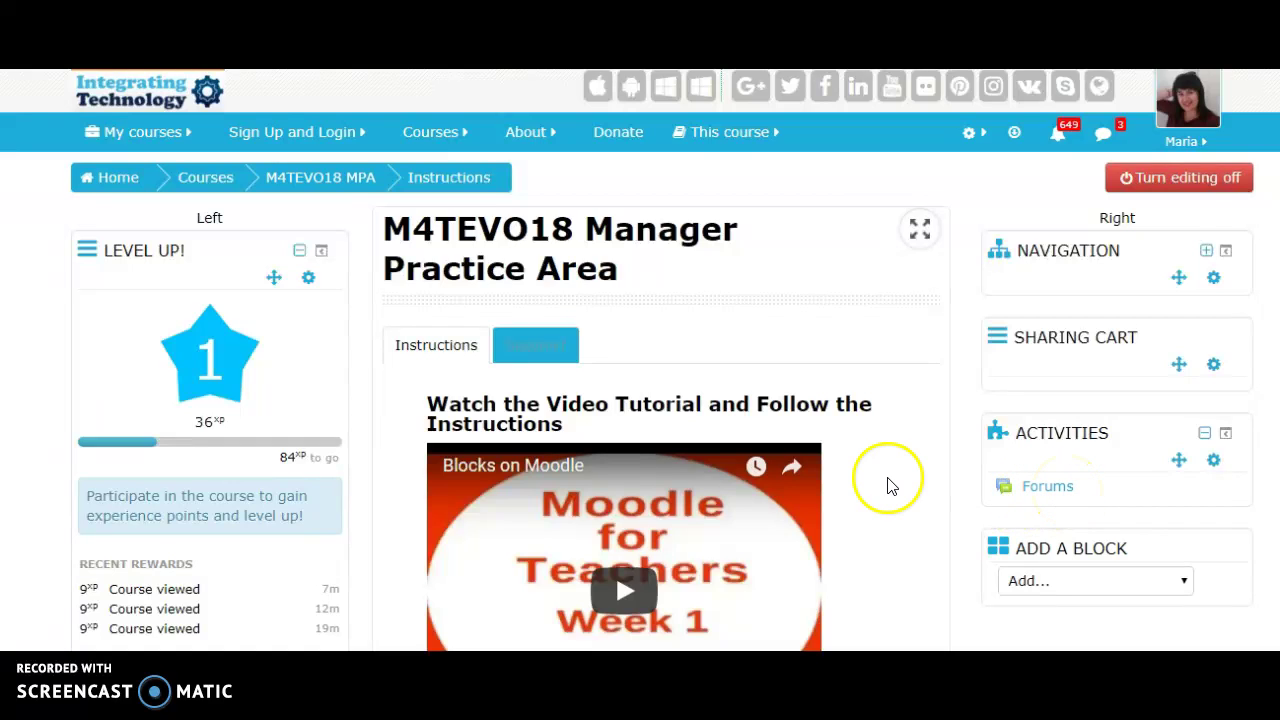
{"action": "left_click", "coordinate": [936, 468]}
{"action": "left_click", "coordinate": [951, 470]}
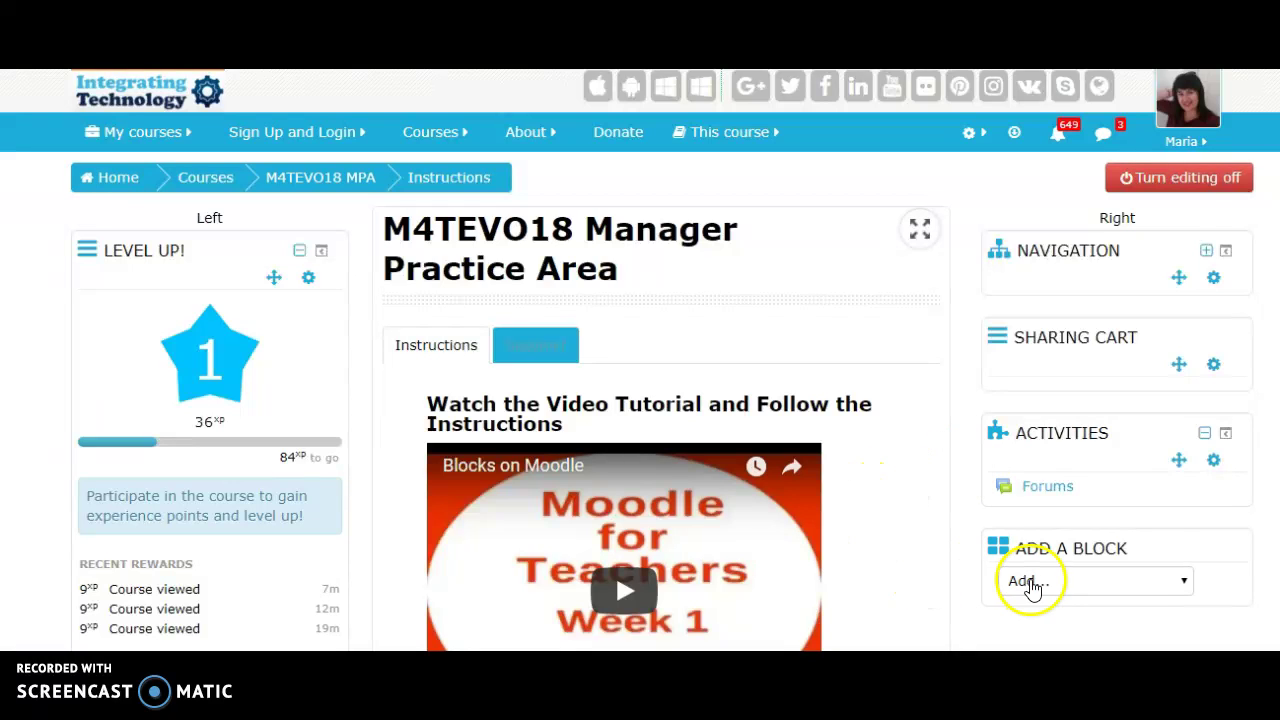
Step: Add a Calendar block to the course page and bring it fully into view
{"action": "left_click", "coordinate": [1182, 584]}
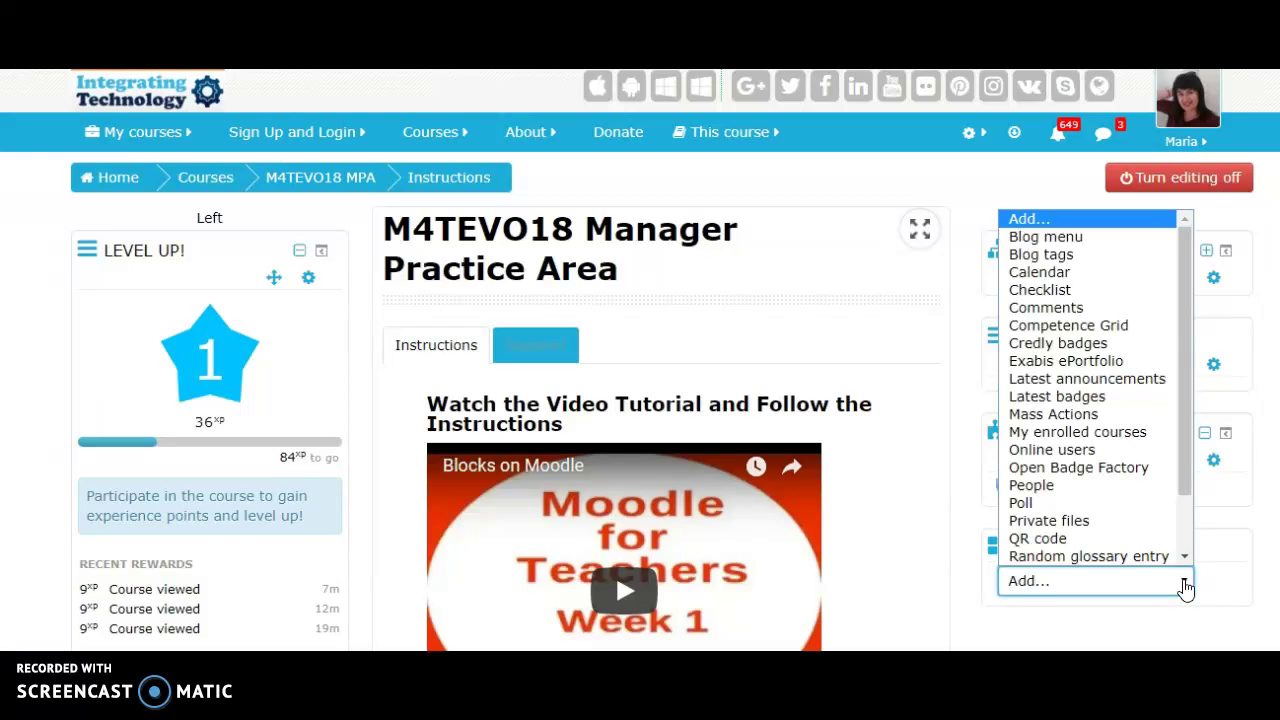
{"action": "left_click", "coordinate": [1066, 272]}
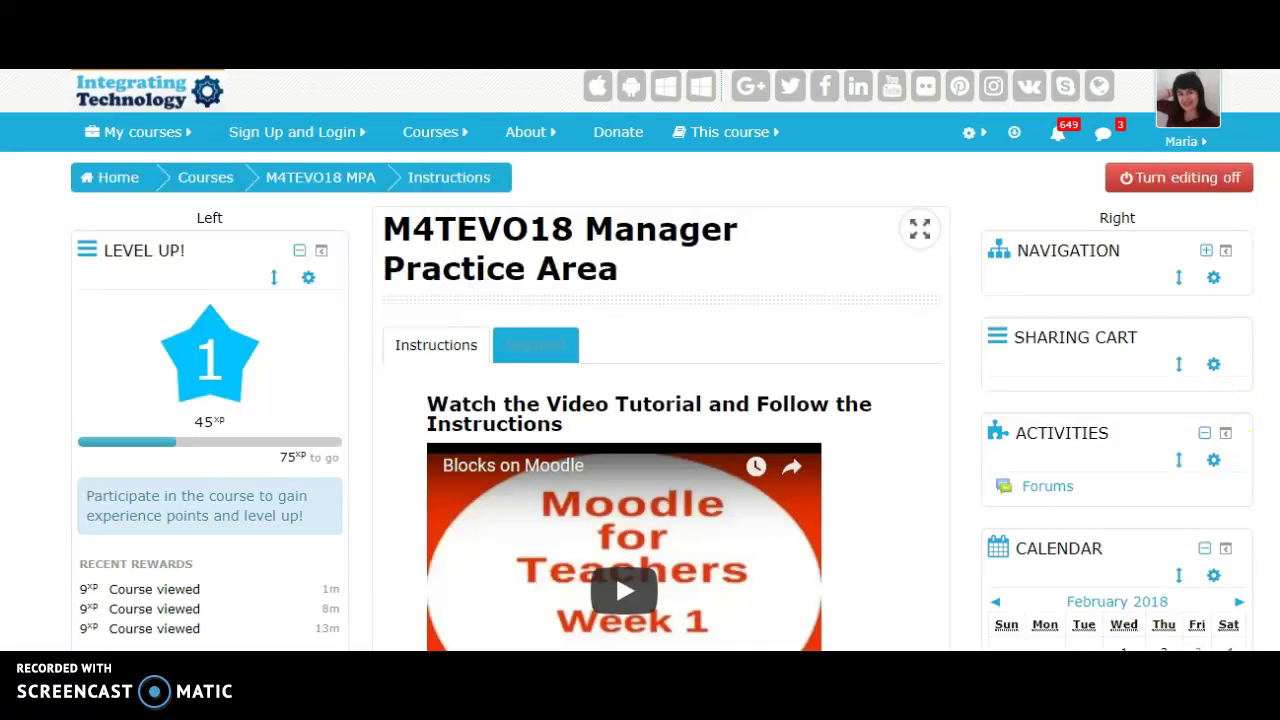
{"action": "scroll", "coordinate": [615, 500], "scroll_direction": "down", "scroll_amount": 3}
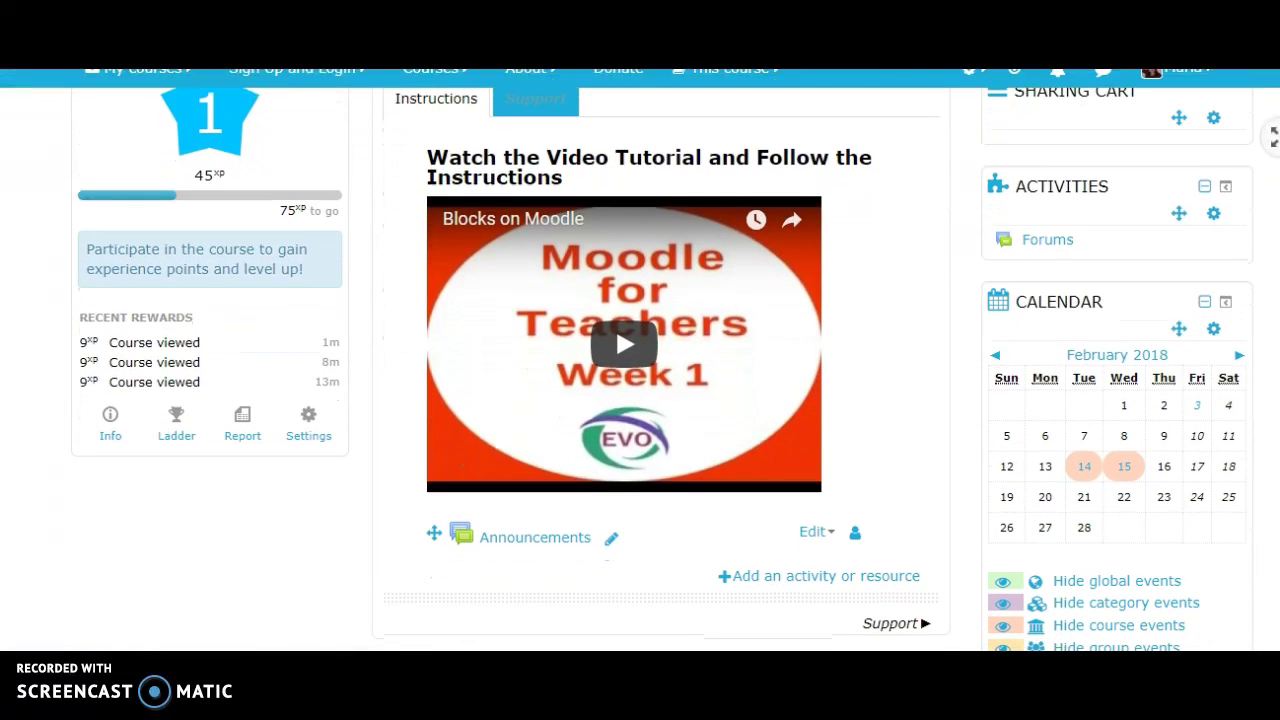
{"action": "scroll", "coordinate": [659, 369], "scroll_direction": "down", "scroll_amount": 2}
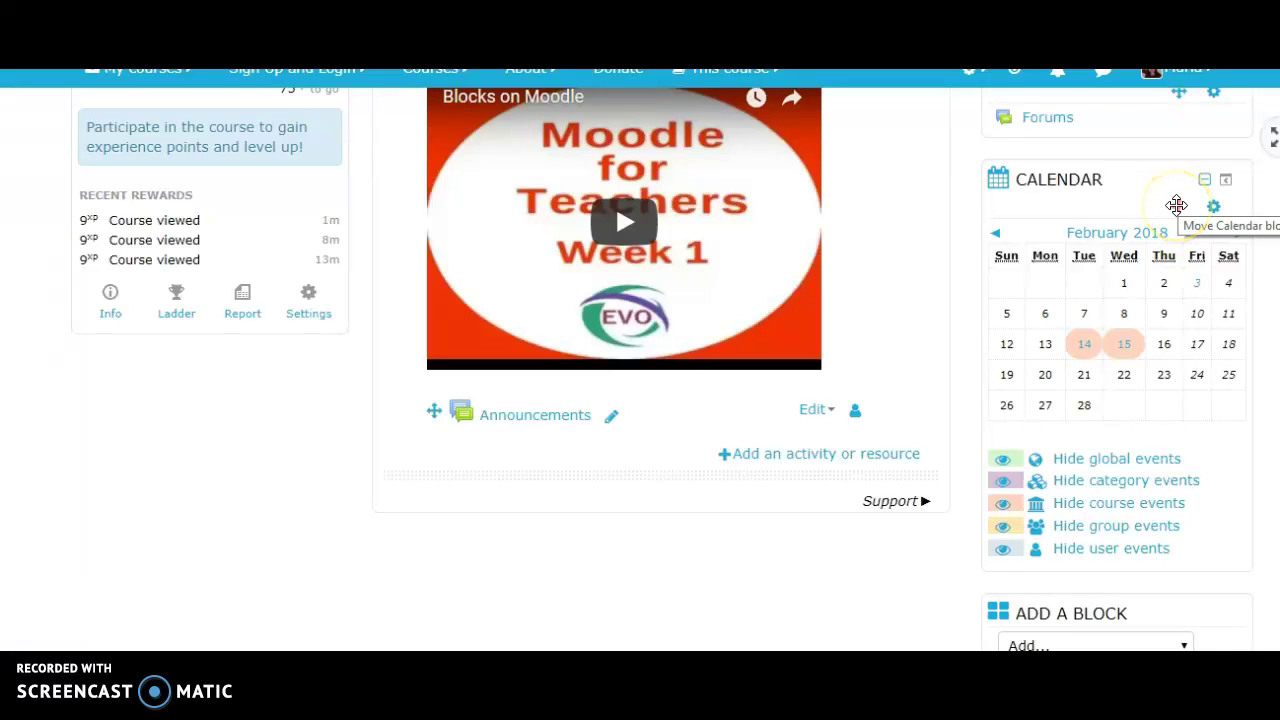
Step: Check the destinations offered for moving the Calendar block, and close the list without choosing one
{"action": "left_click", "coordinate": [1176, 205]}
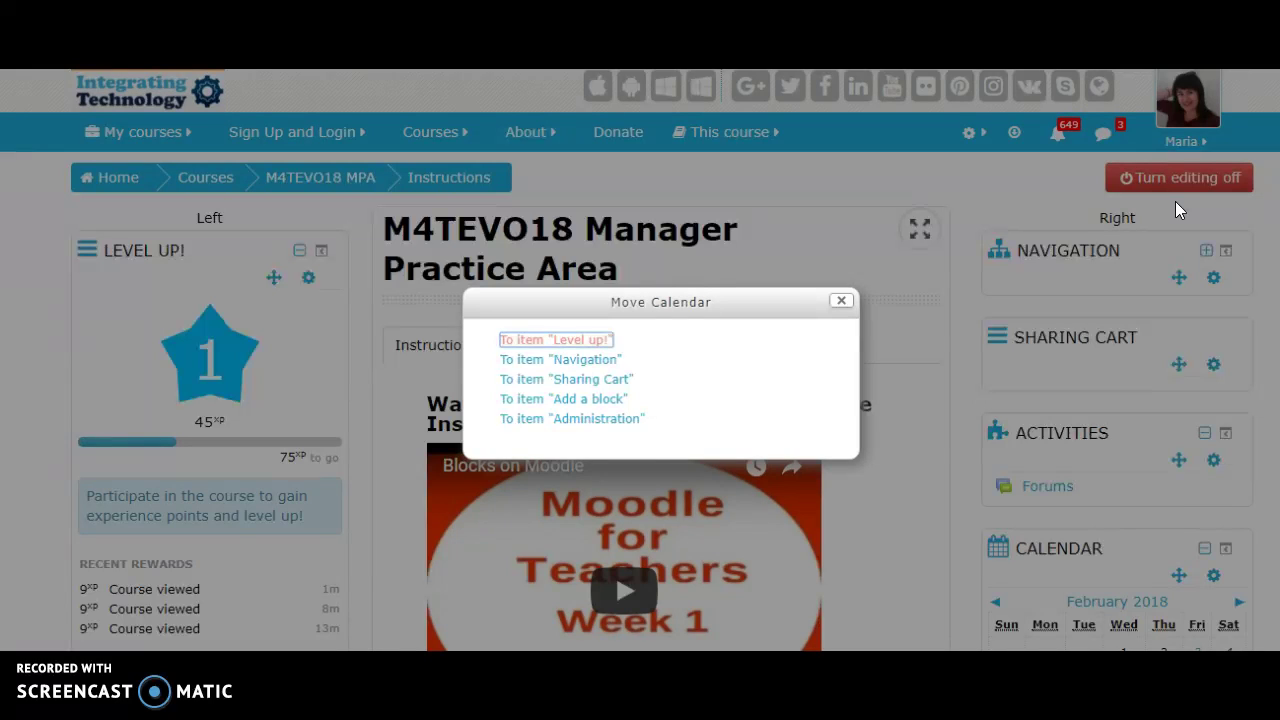
{"action": "left_click", "coordinate": [744, 333]}
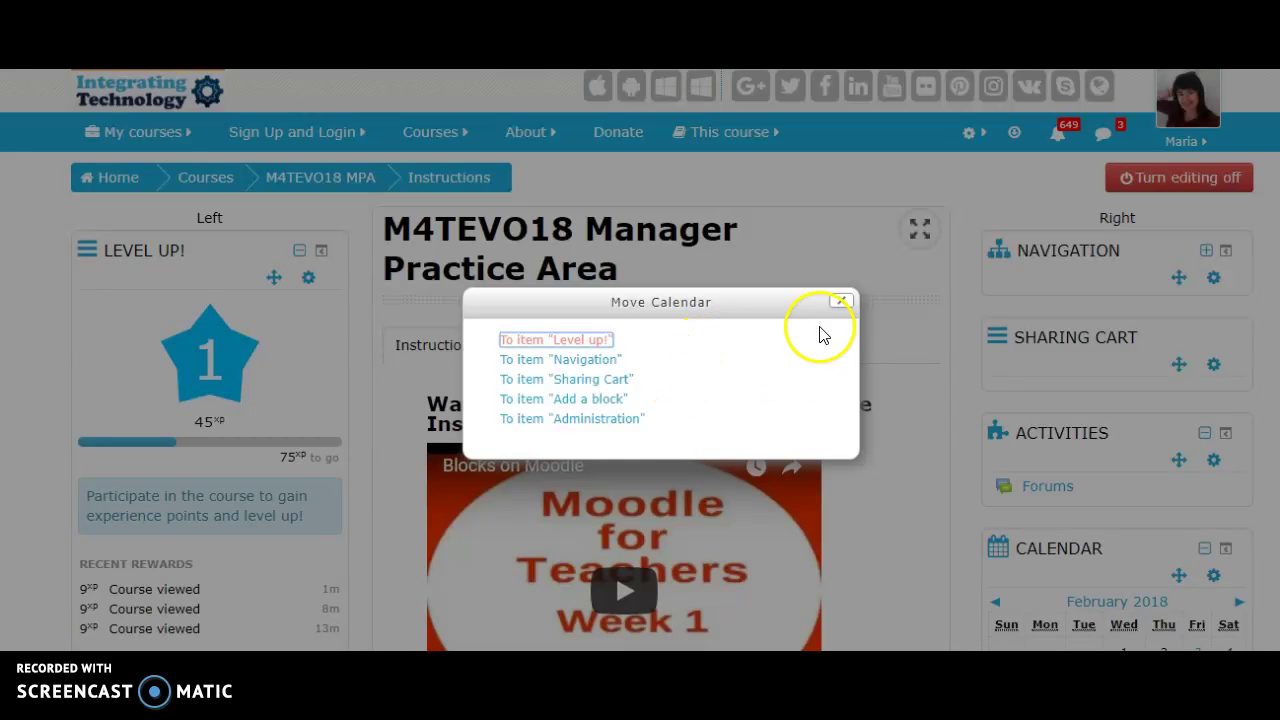
{"action": "left_click", "coordinate": [842, 301]}
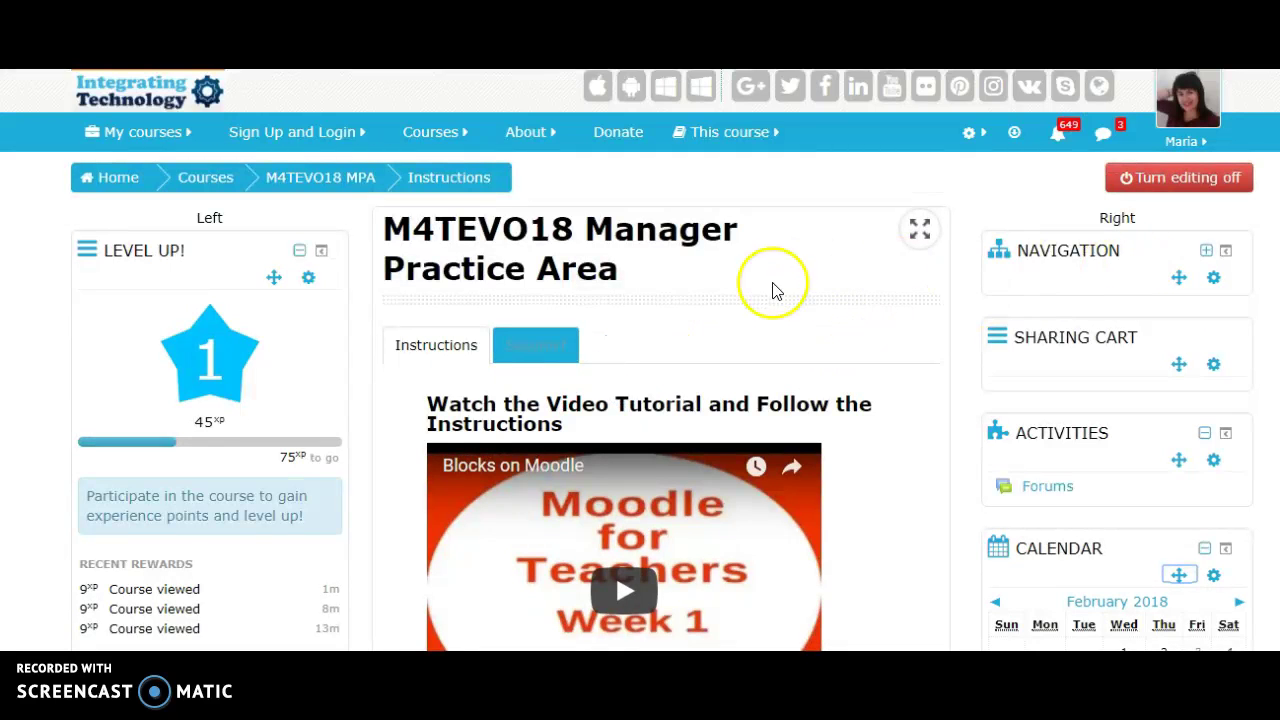
Step: Configure the Calendar block to appear in the Footer (Left) region on this page, save the changes, and check its placement
{"action": "left_click", "coordinate": [1215, 580]}
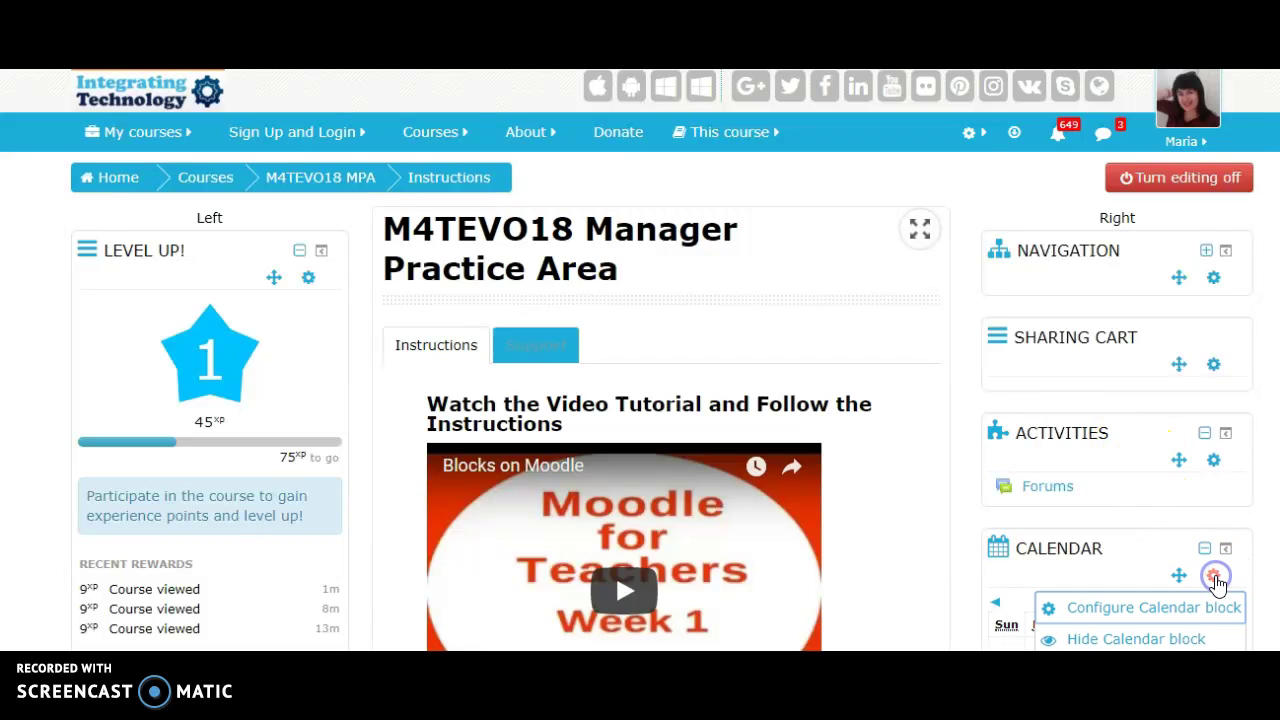
{"action": "left_click", "coordinate": [1143, 608]}
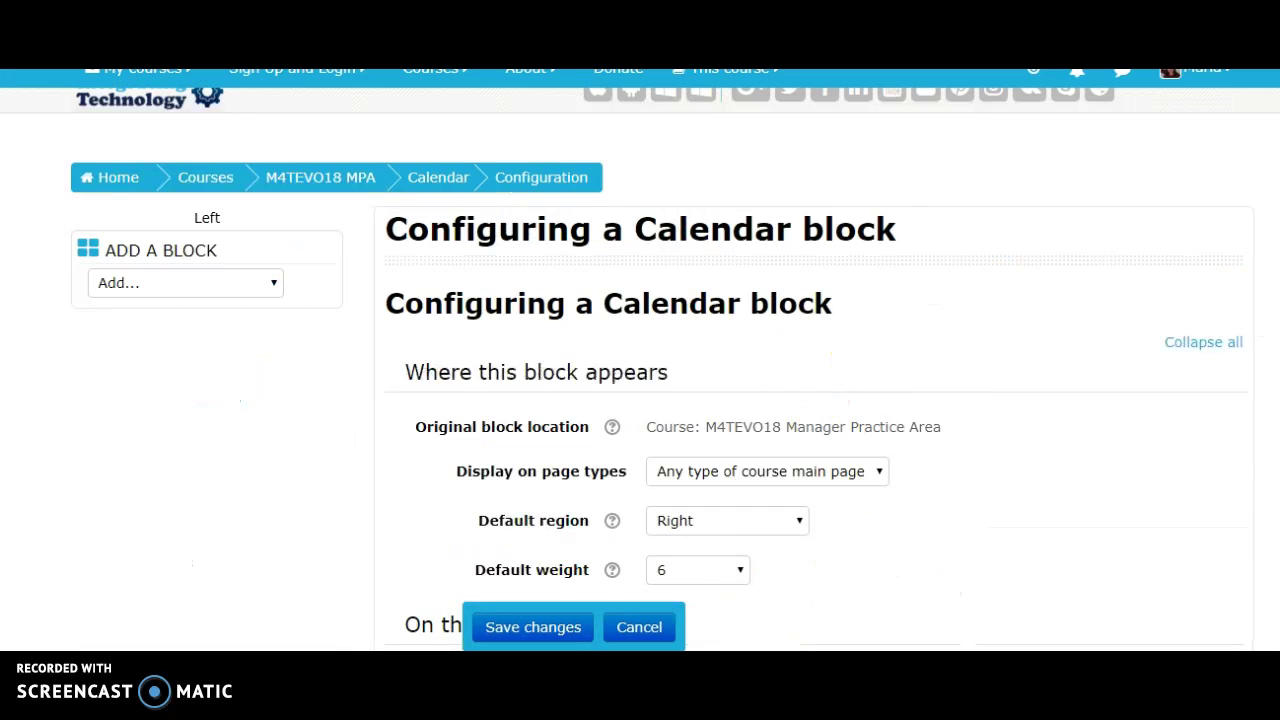
{"action": "scroll", "coordinate": [640, 360], "scroll_direction": "down", "scroll_amount": 2}
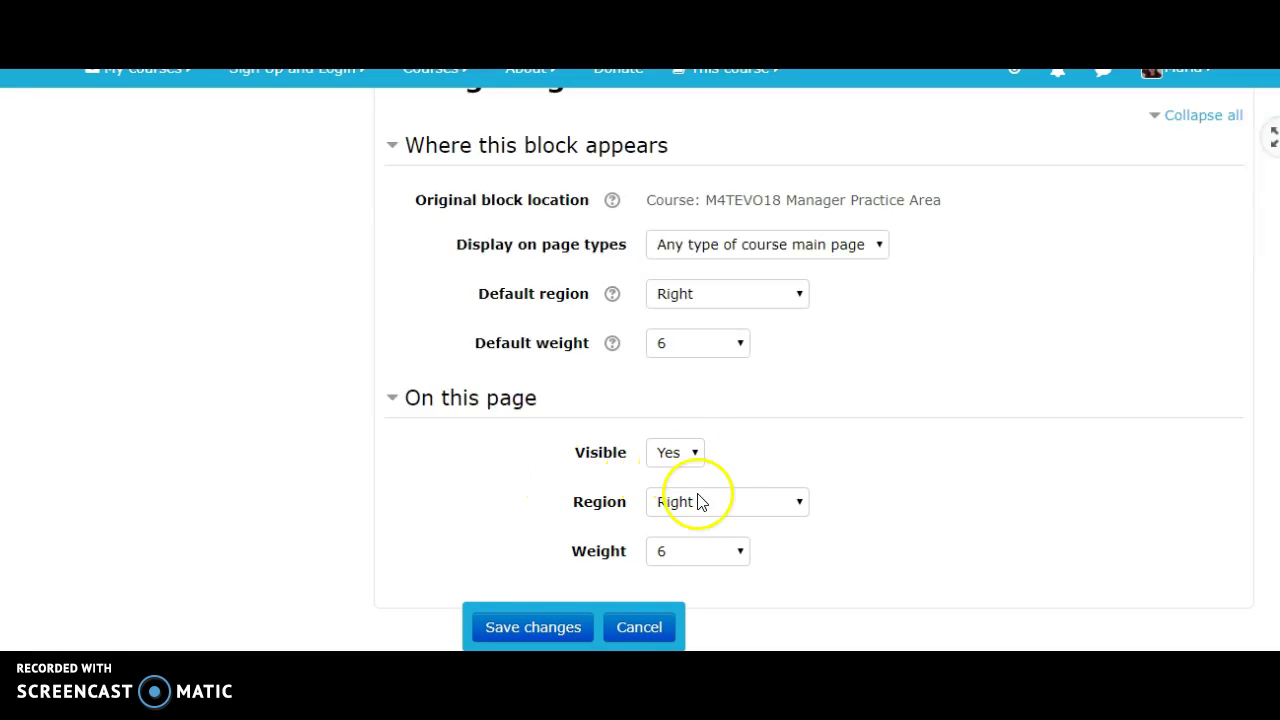
{"action": "left_click", "coordinate": [800, 504]}
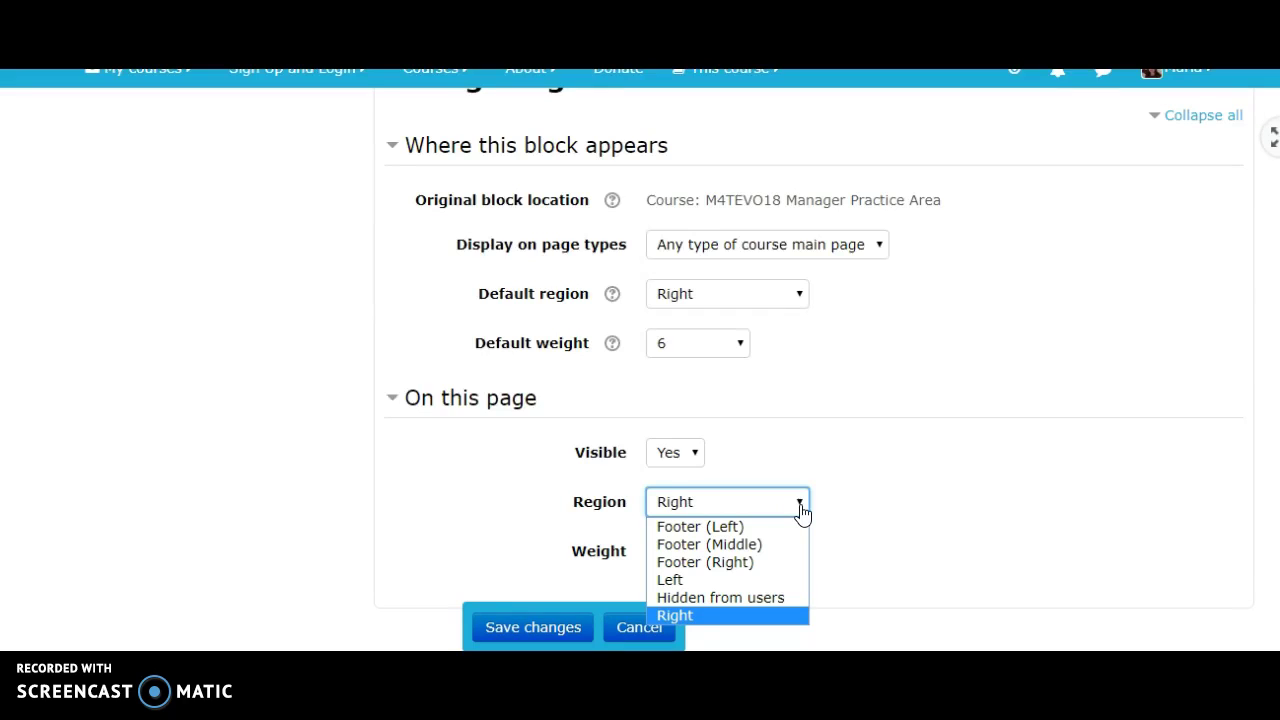
{"action": "left_click", "coordinate": [748, 531]}
{"action": "left_click", "coordinate": [759, 525]}
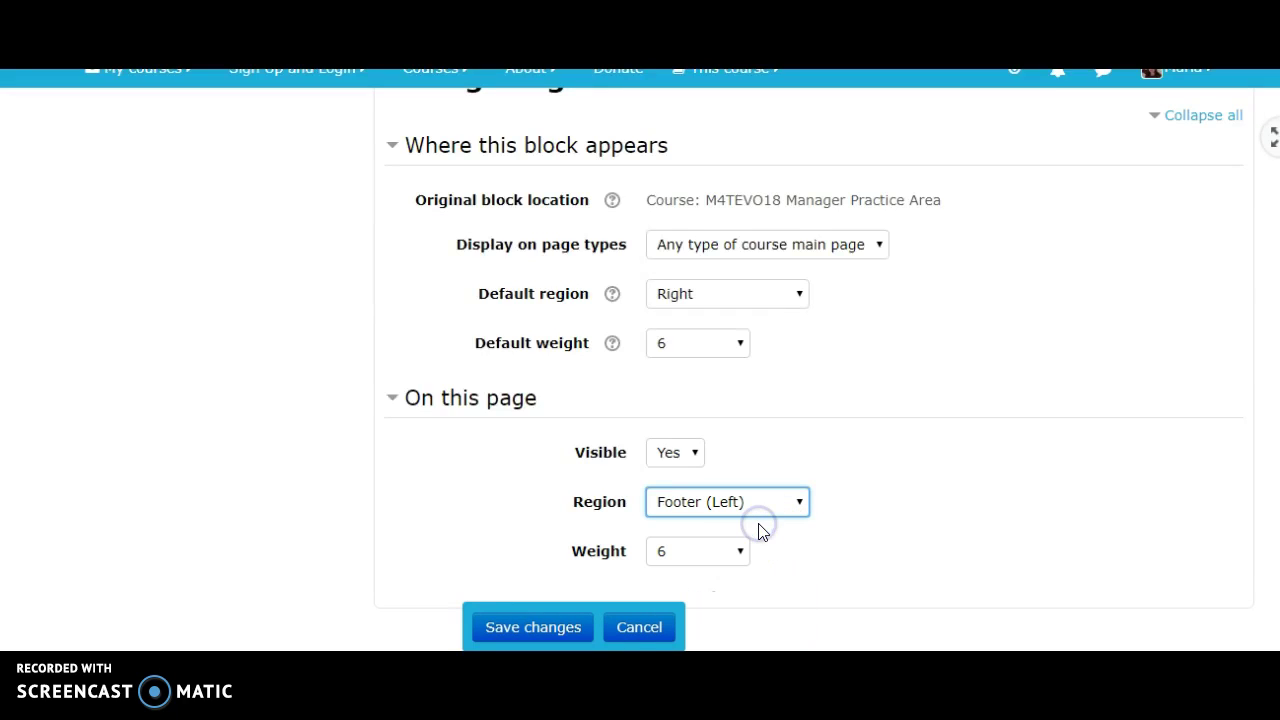
{"action": "left_click", "coordinate": [754, 562]}
{"action": "left_click", "coordinate": [540, 632]}
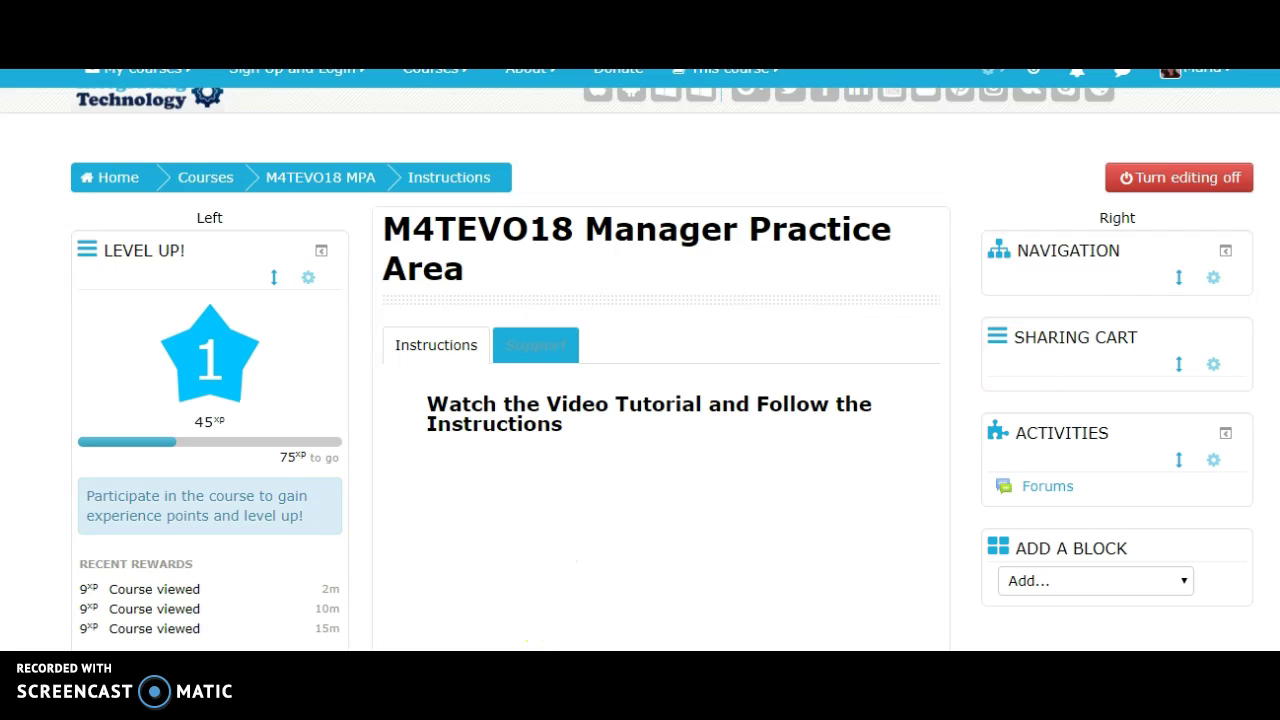
{"action": "scroll", "coordinate": [615, 219], "scroll_direction": "down", "scroll_amount": 5}
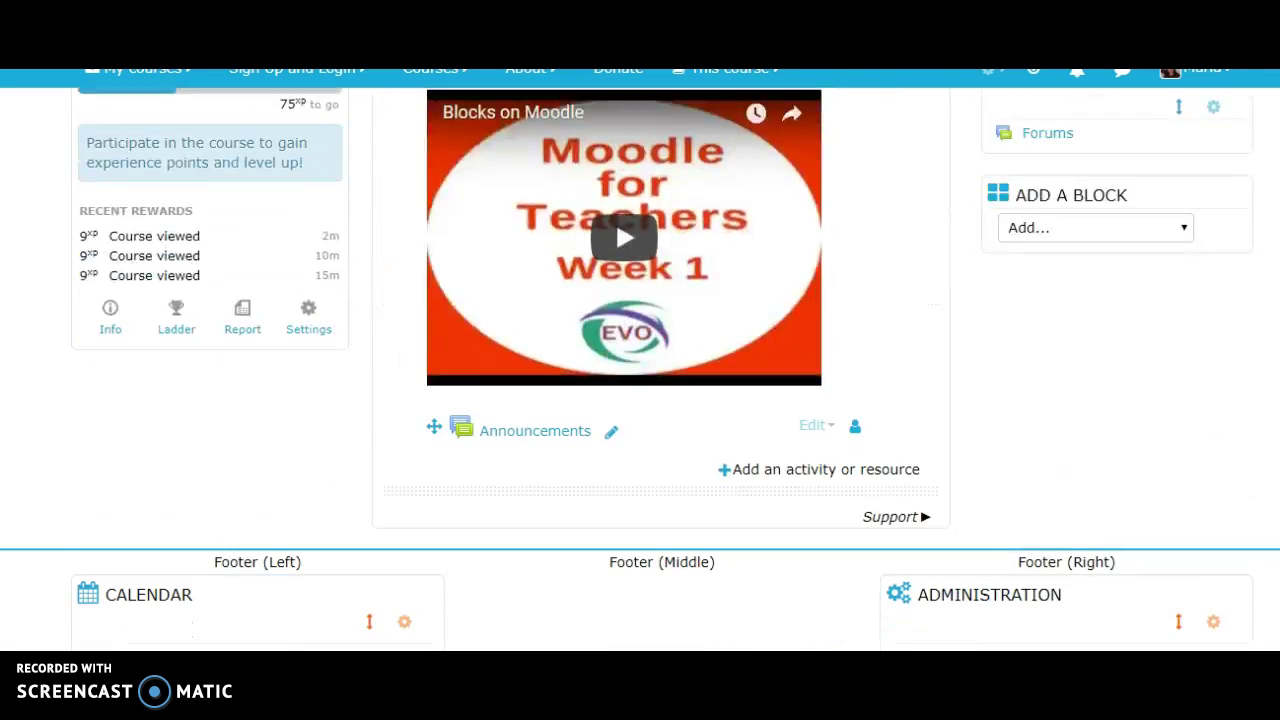
{"action": "scroll", "coordinate": [603, 443], "scroll_direction": "down", "scroll_amount": 1}
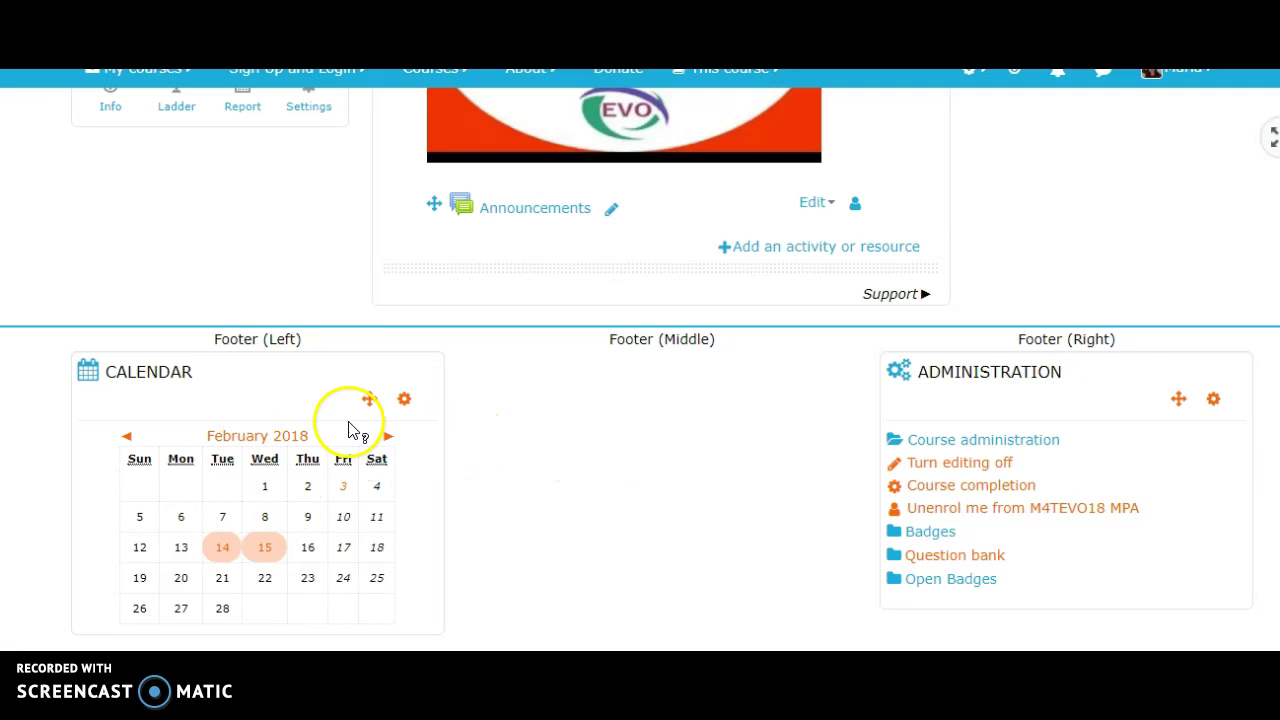
Step: Add a Checklist block to the course page
{"action": "scroll", "coordinate": [640, 360], "scroll_direction": "up", "scroll_amount": 4}
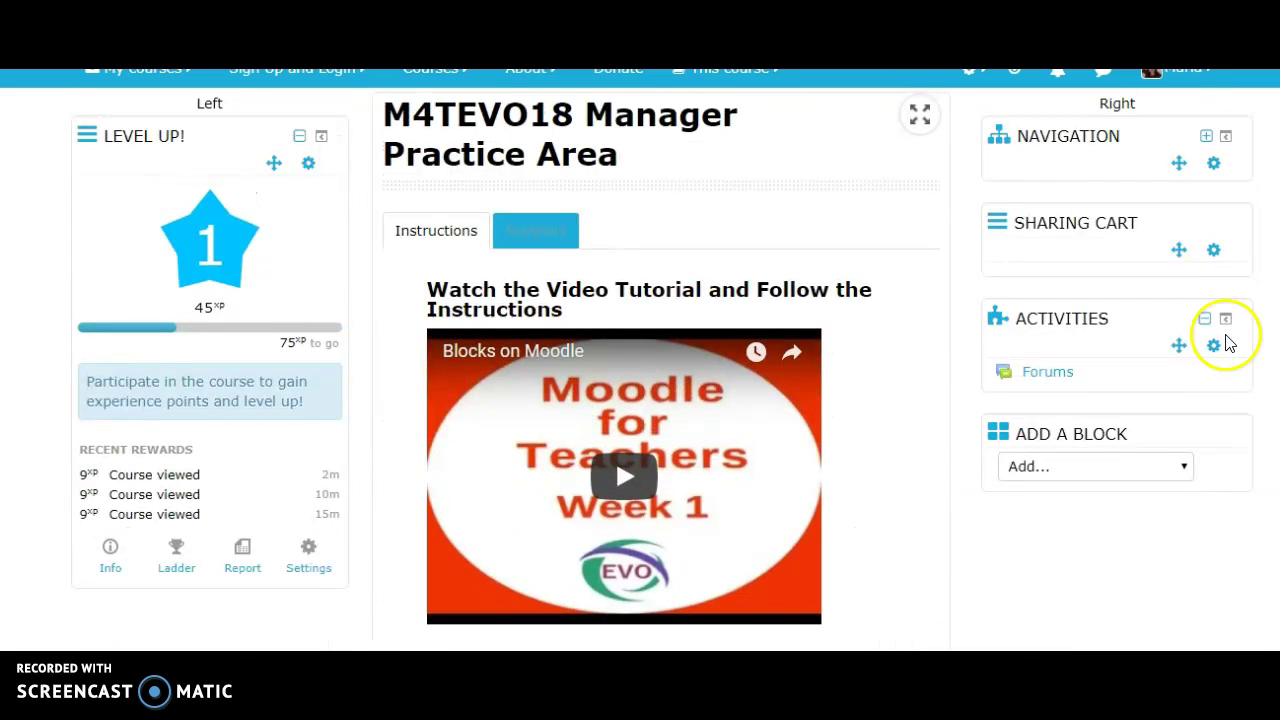
{"action": "left_click", "coordinate": [1188, 466]}
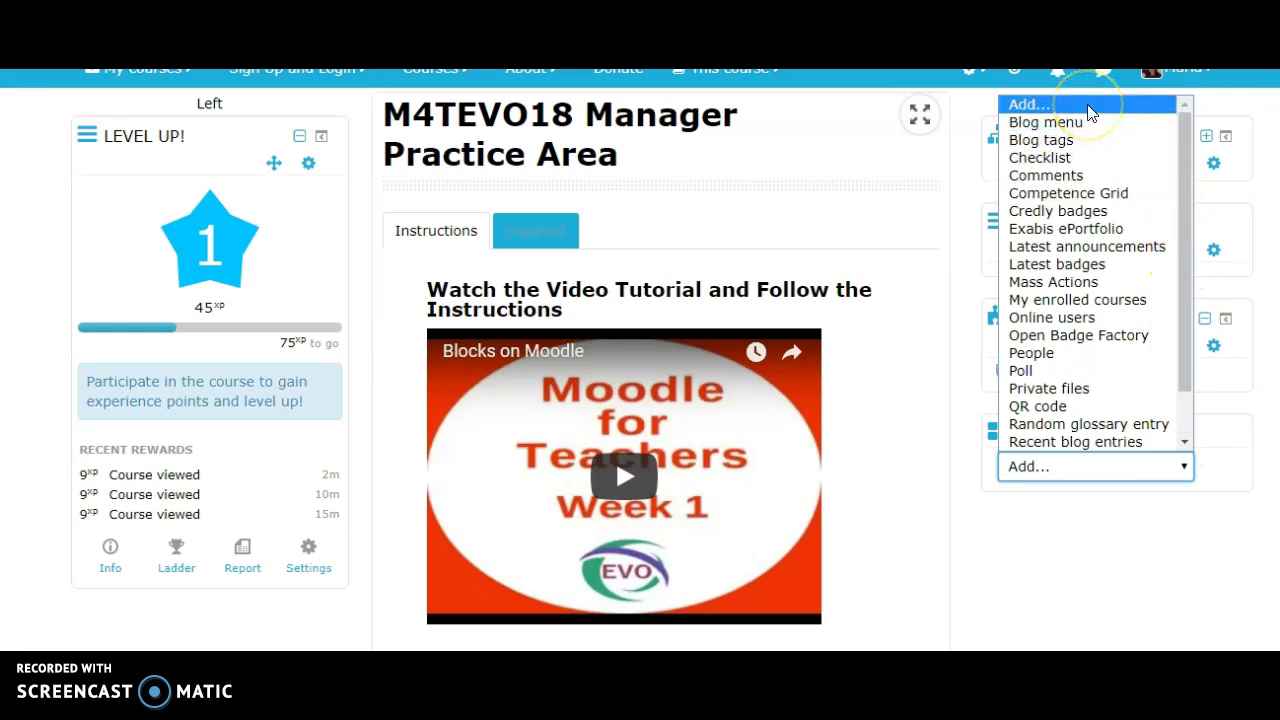
{"action": "left_click", "coordinate": [1040, 160]}
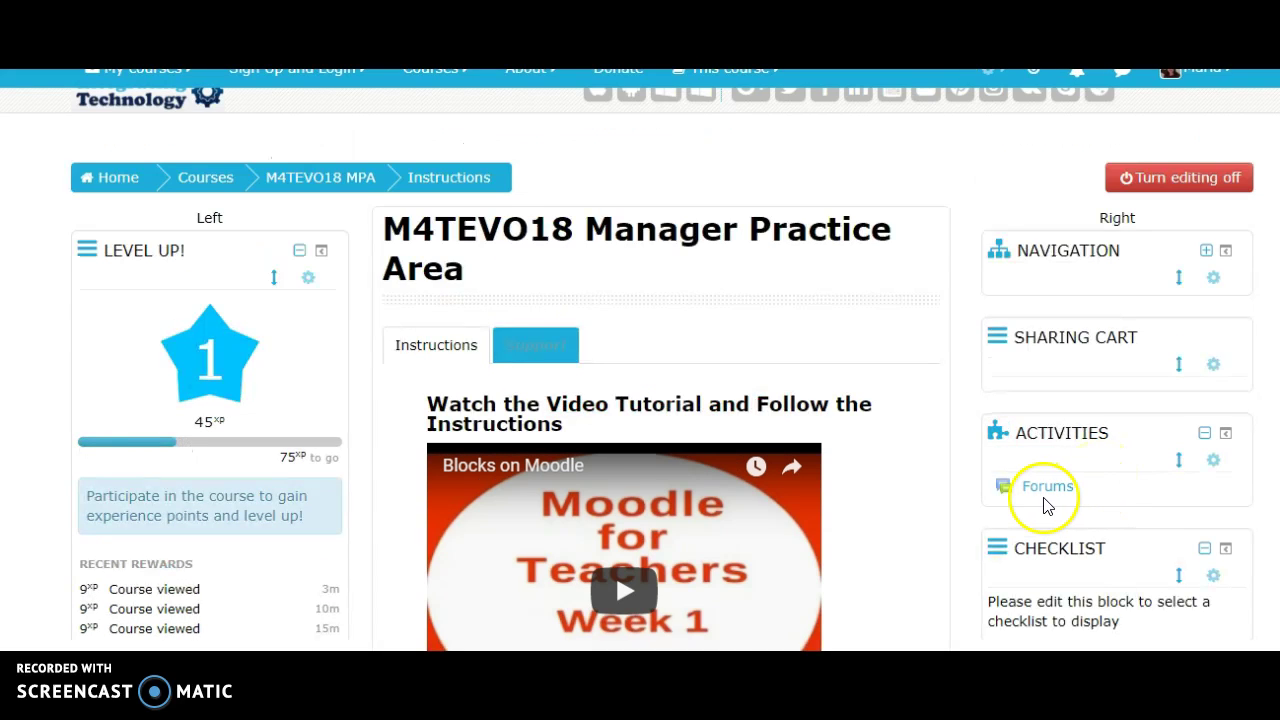
{"action": "left_click", "coordinate": [931, 500]}
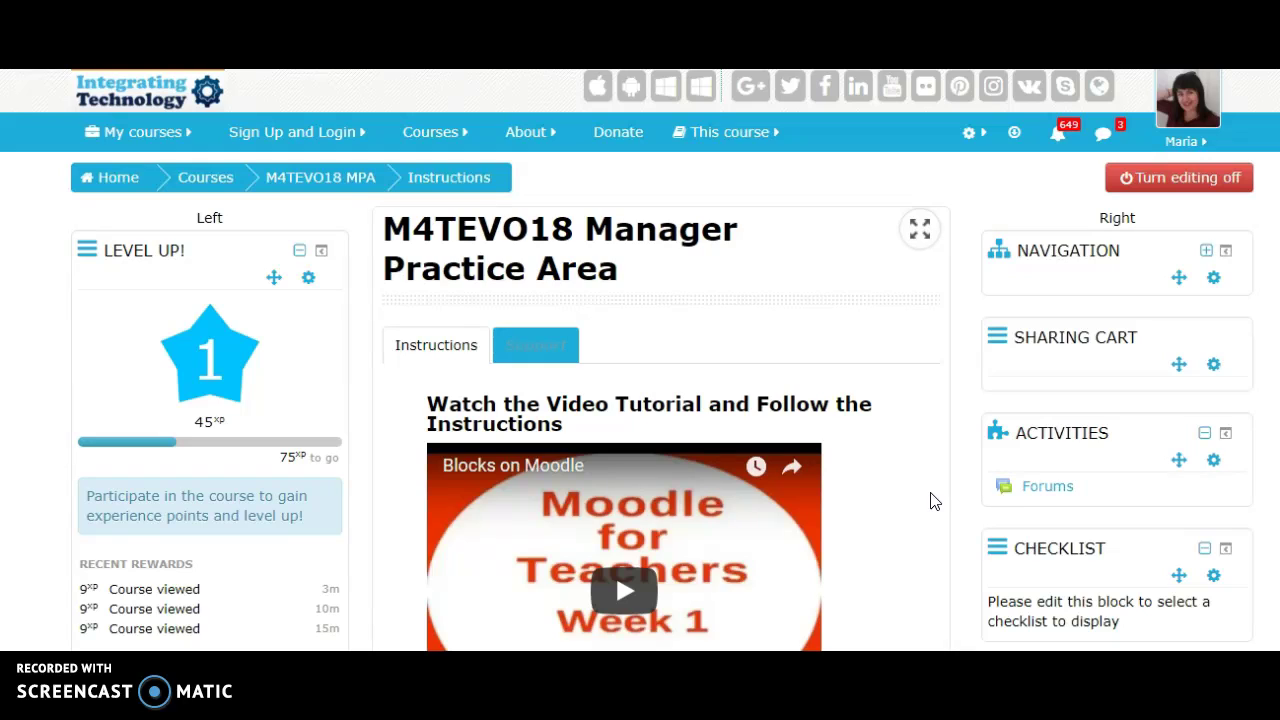
Step: Configure the Checklist block to appear in the Left region on this page and save the changes
{"action": "left_click", "coordinate": [1212, 576]}
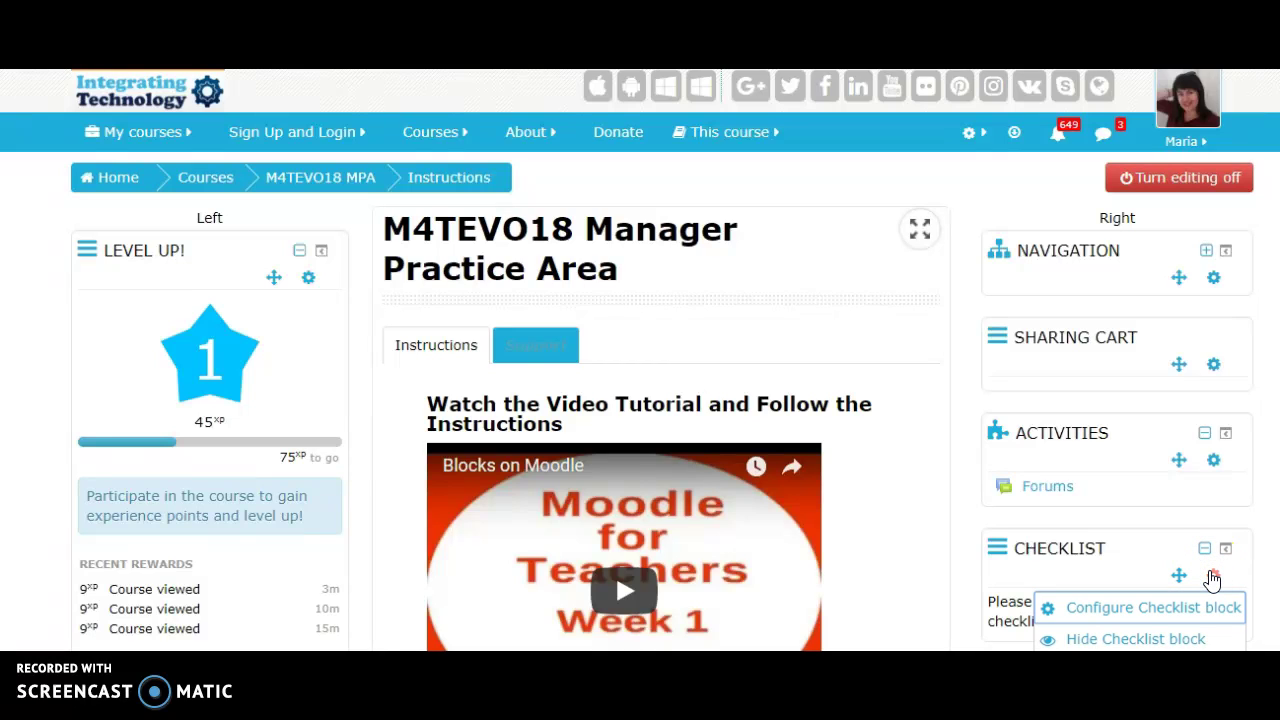
{"action": "left_click", "coordinate": [1158, 606]}
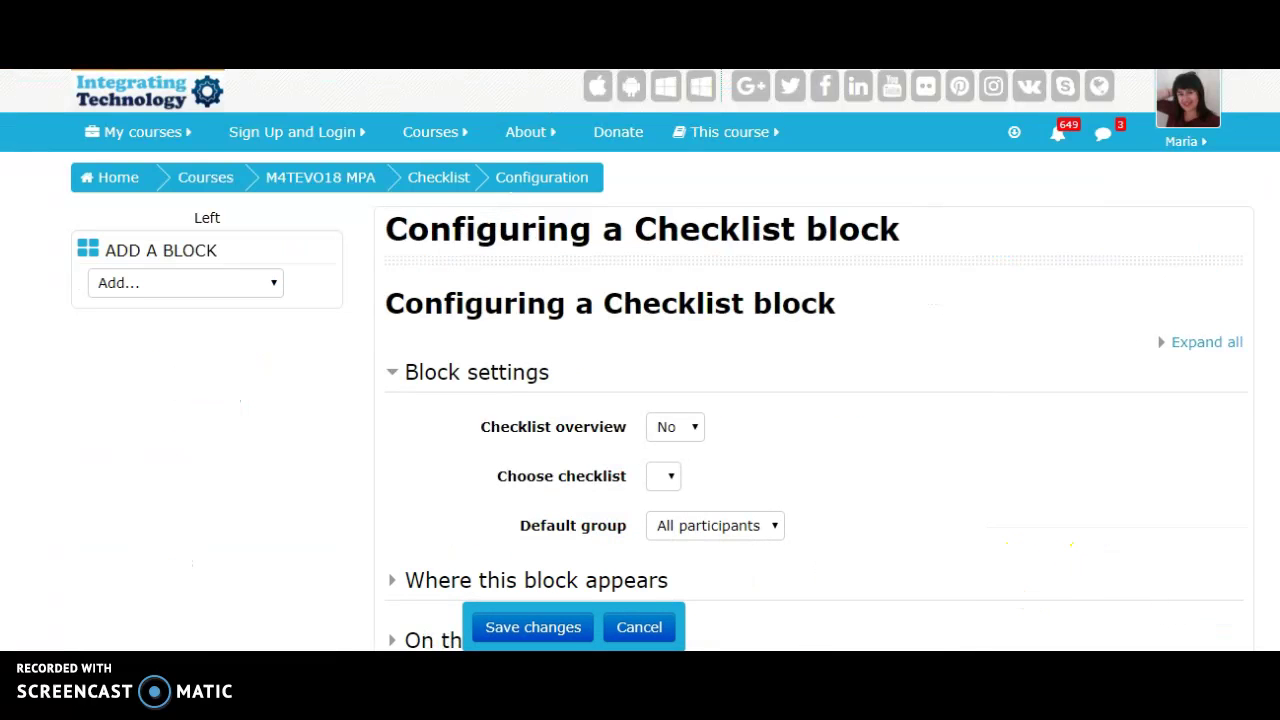
{"action": "scroll", "coordinate": [640, 358], "scroll_direction": "down", "scroll_amount": 1}
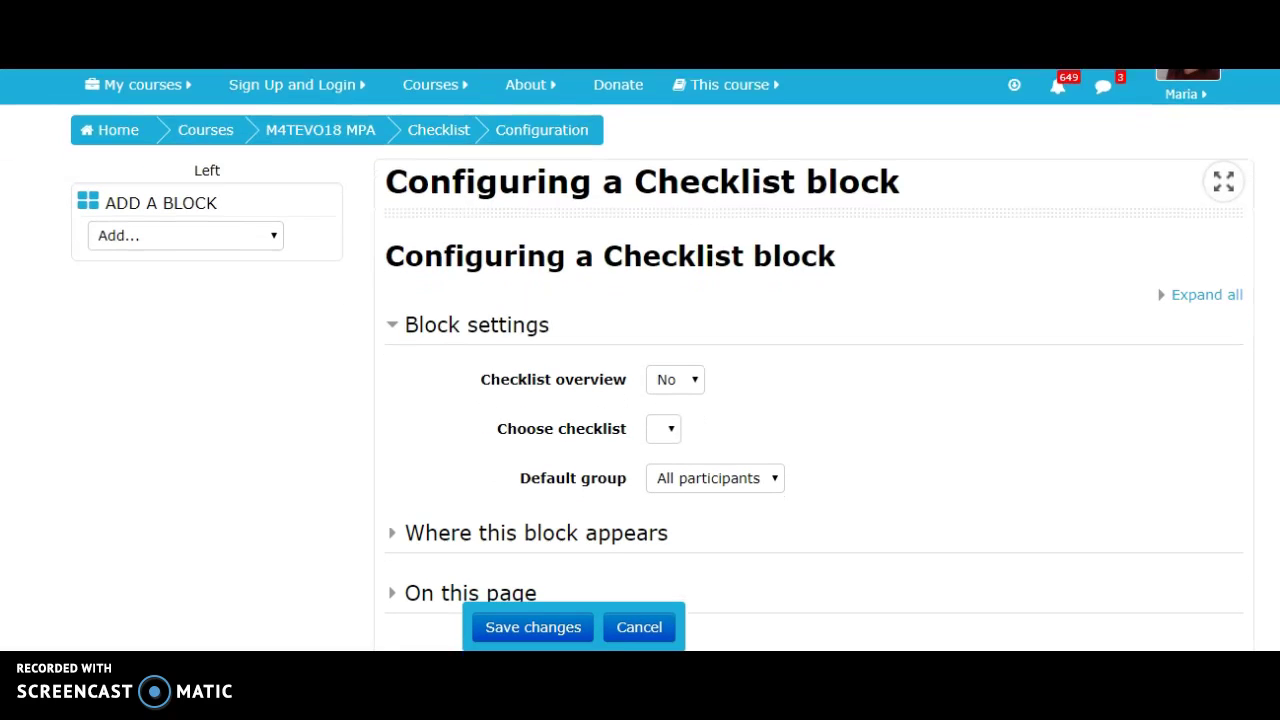
{"action": "scroll", "coordinate": [640, 356], "scroll_direction": "down", "scroll_amount": 3}
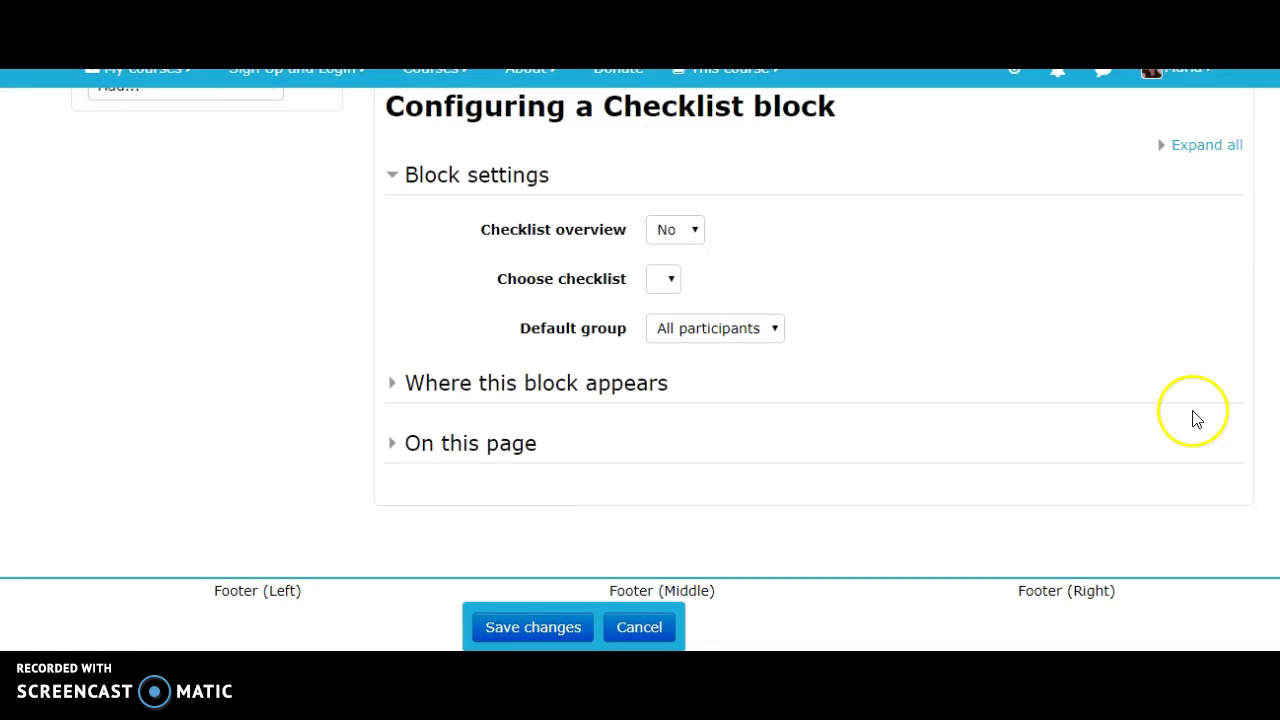
{"action": "left_click", "coordinate": [503, 442]}
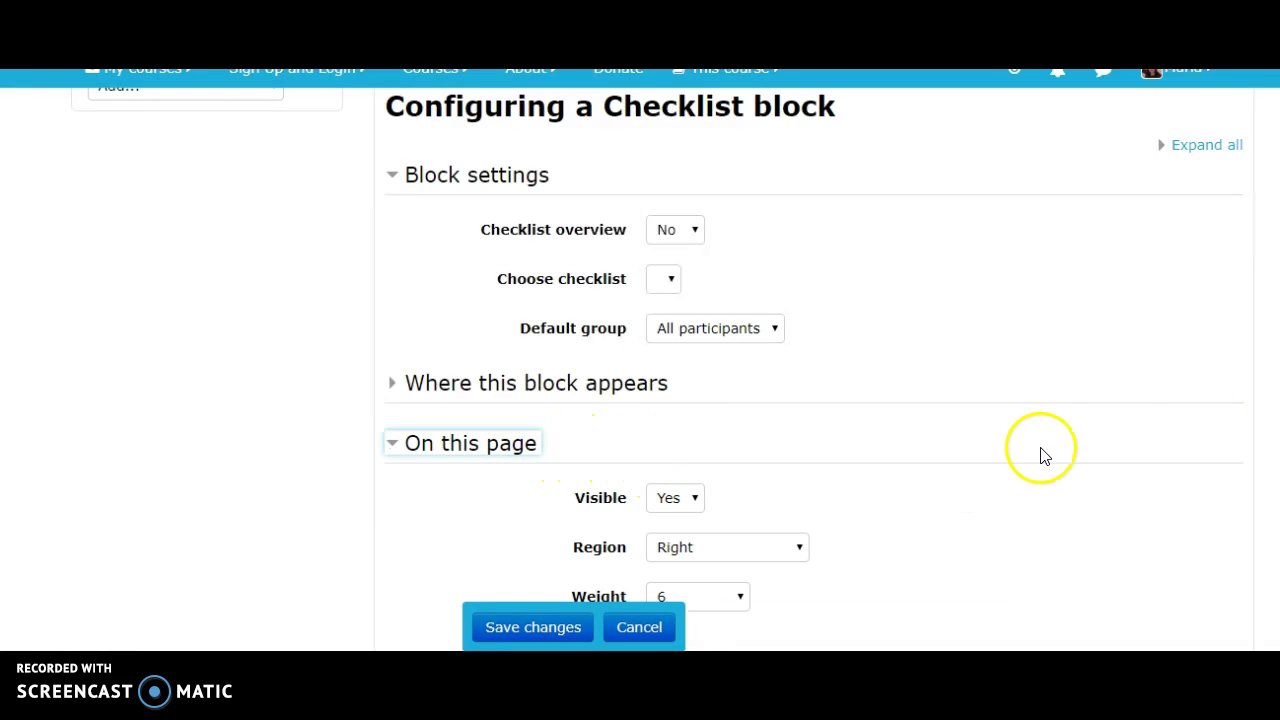
{"action": "scroll", "coordinate": [640, 360], "scroll_direction": "down", "scroll_amount": 2}
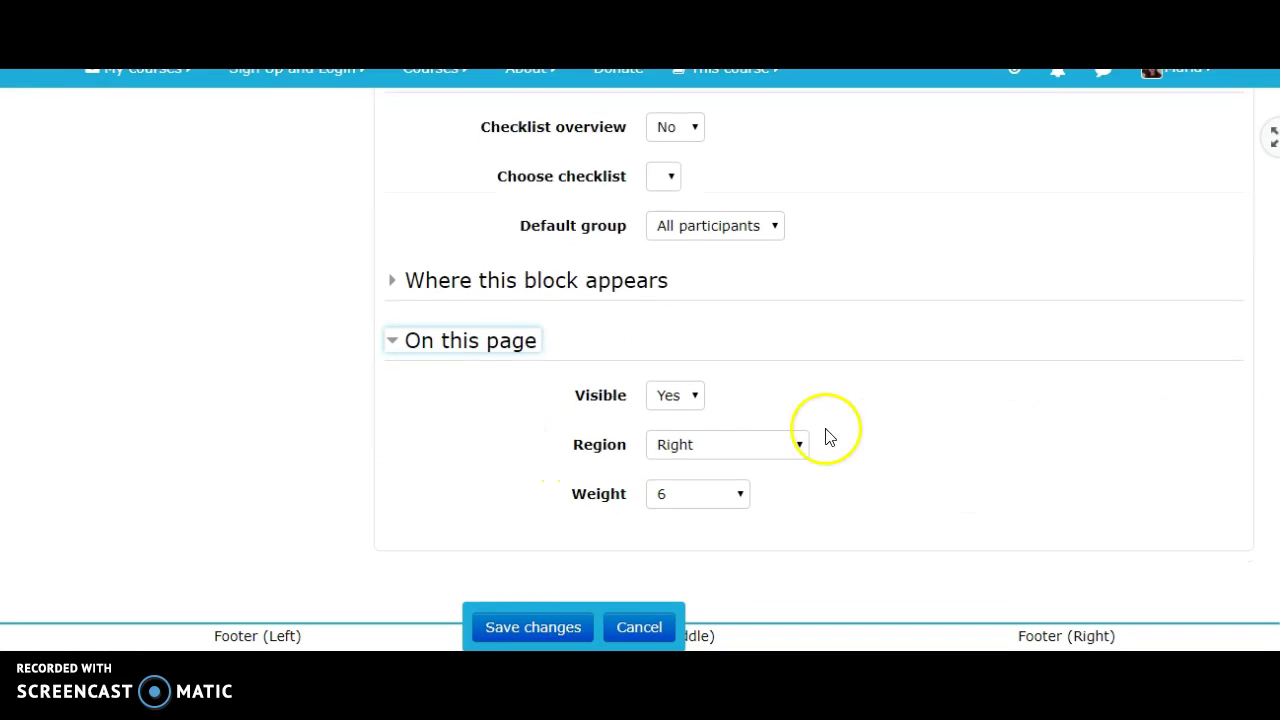
{"action": "left_click", "coordinate": [801, 444]}
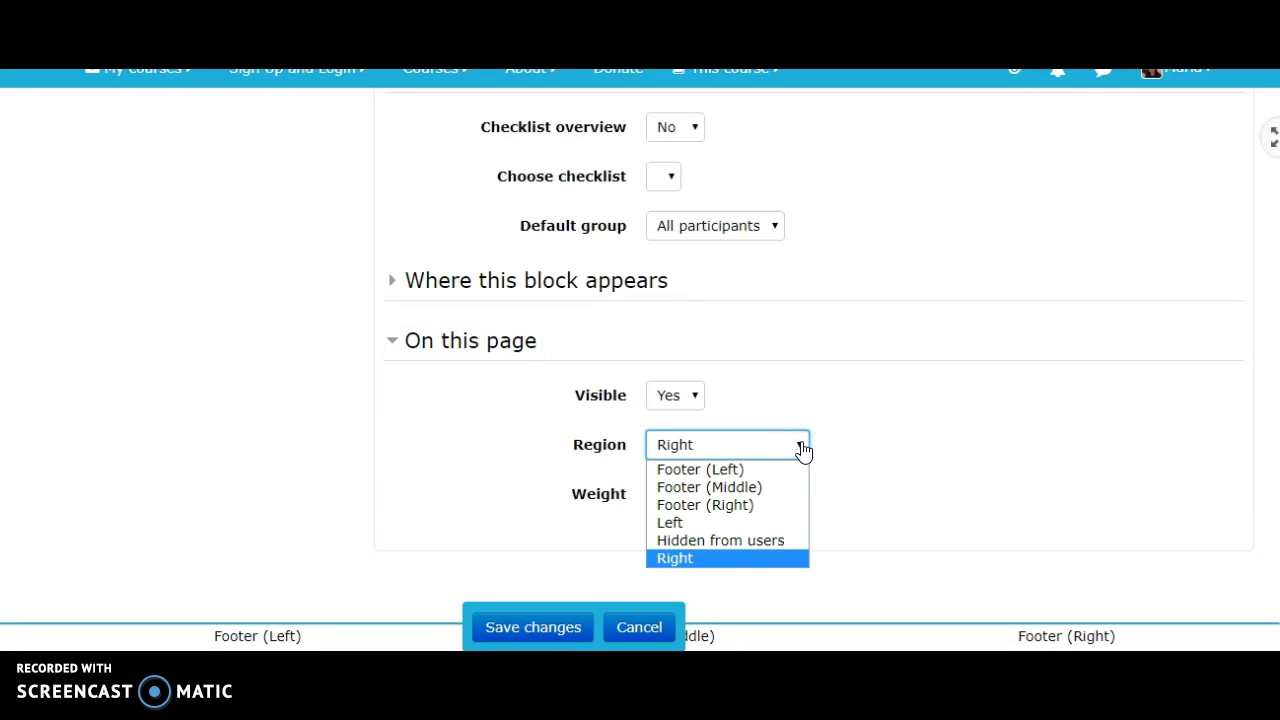
{"action": "left_click", "coordinate": [664, 522]}
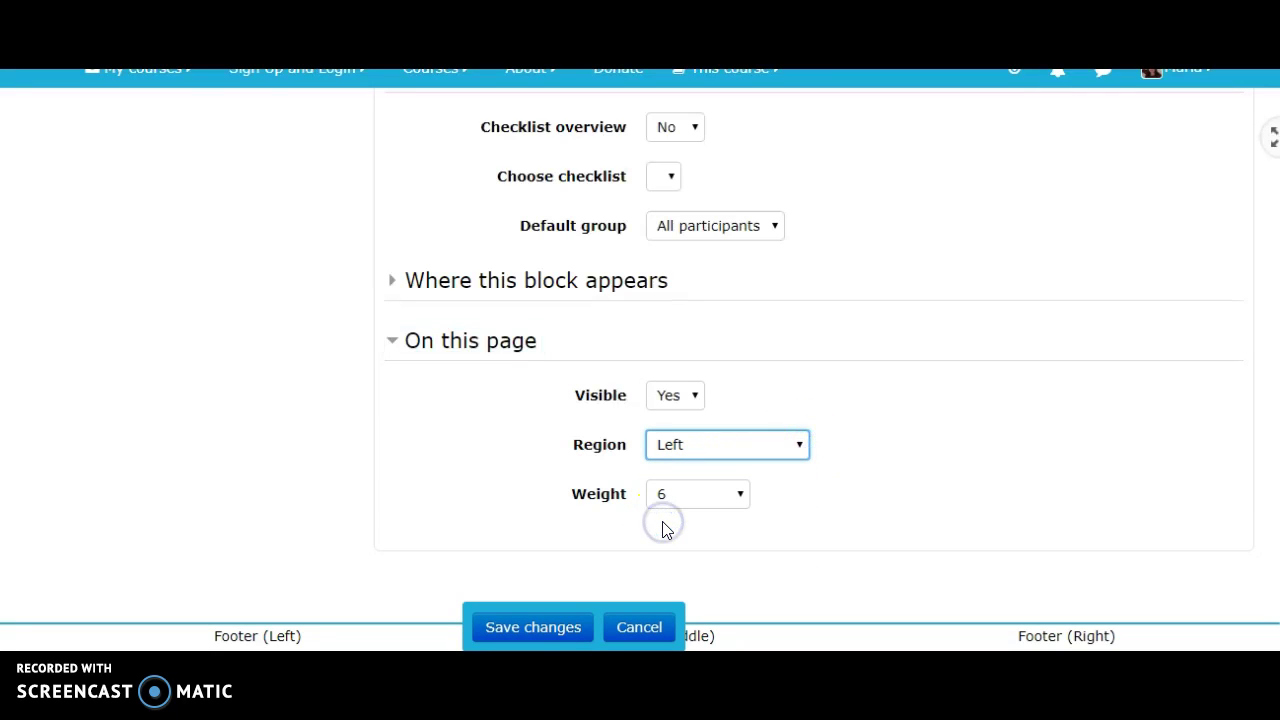
{"action": "left_click", "coordinate": [561, 630]}
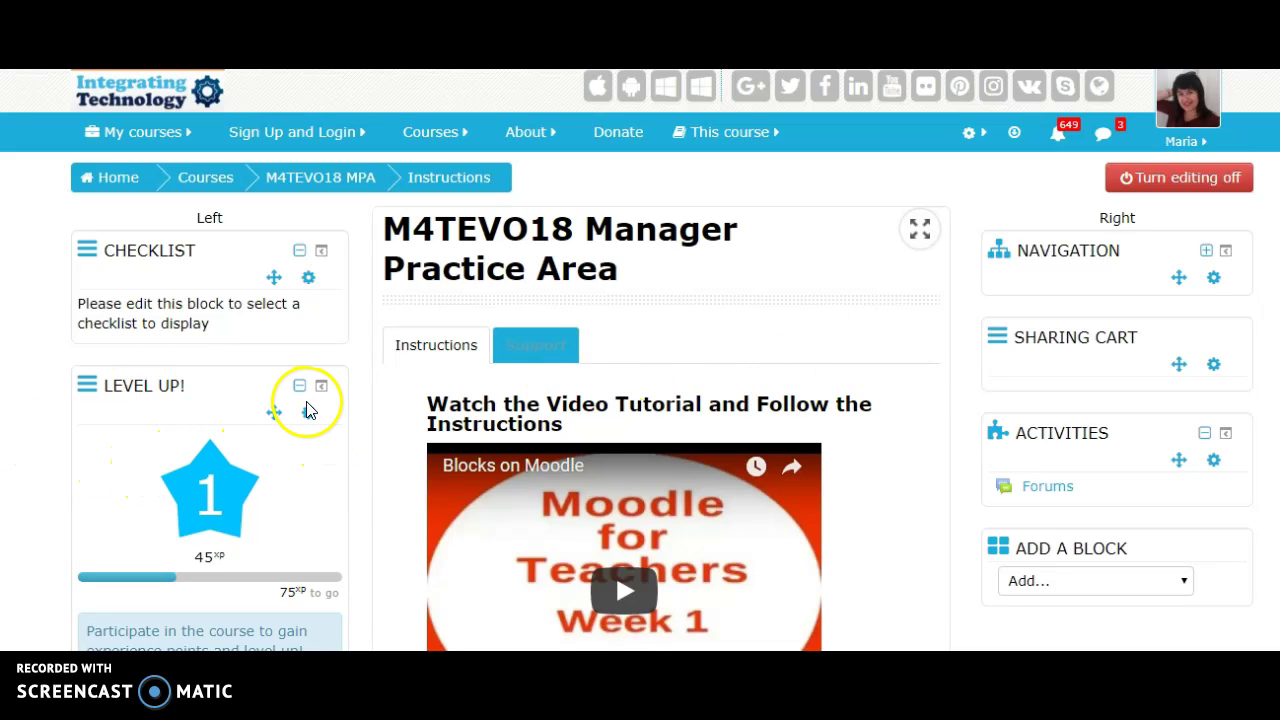
Step: Add a Latest badges block to the course page and collapse the Level Up! block
{"action": "left_click", "coordinate": [1185, 584]}
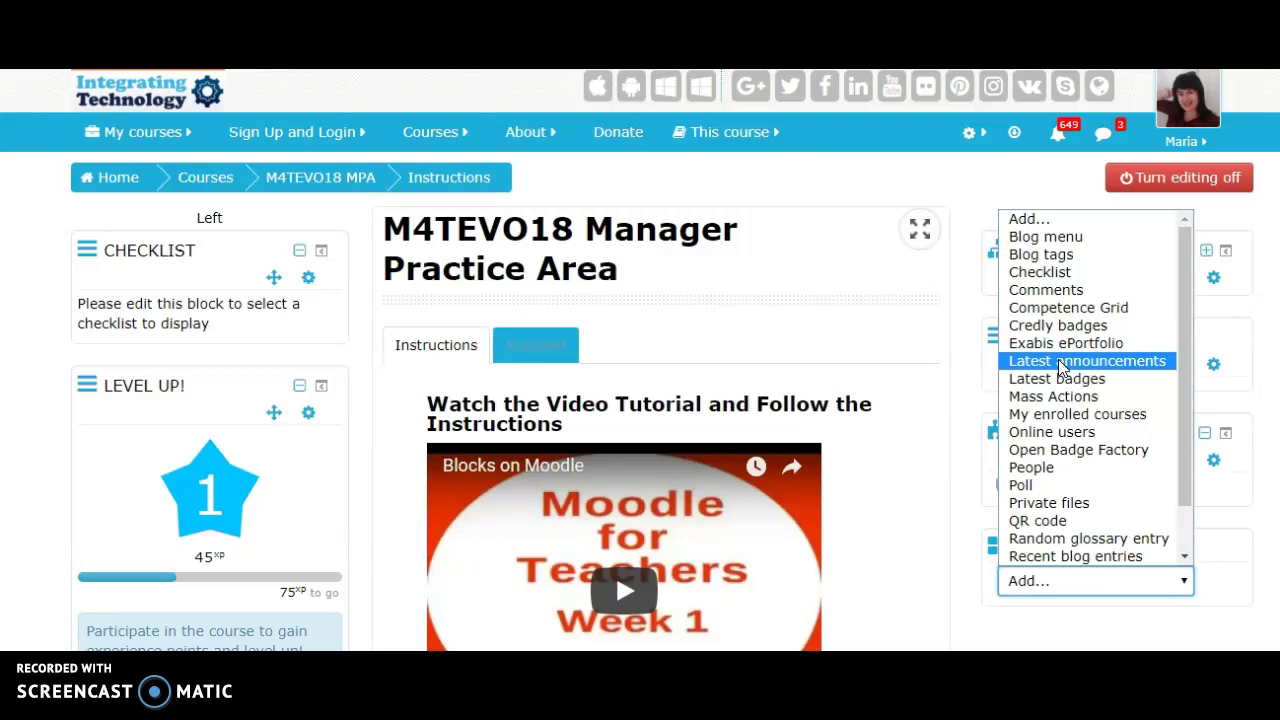
{"action": "left_click_drag", "start_coordinate": [1040, 368], "coordinate": [1025, 390]}
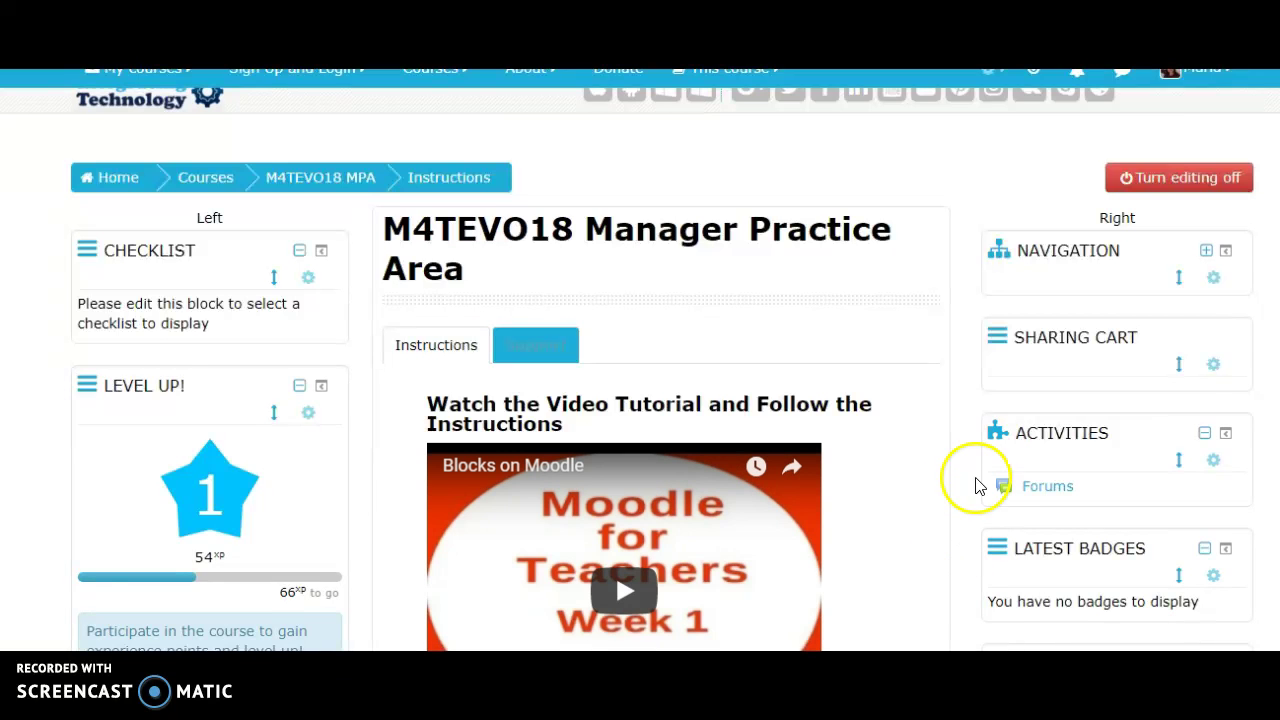
{"action": "scroll", "coordinate": [640, 360], "scroll_direction": "down", "scroll_amount": 2}
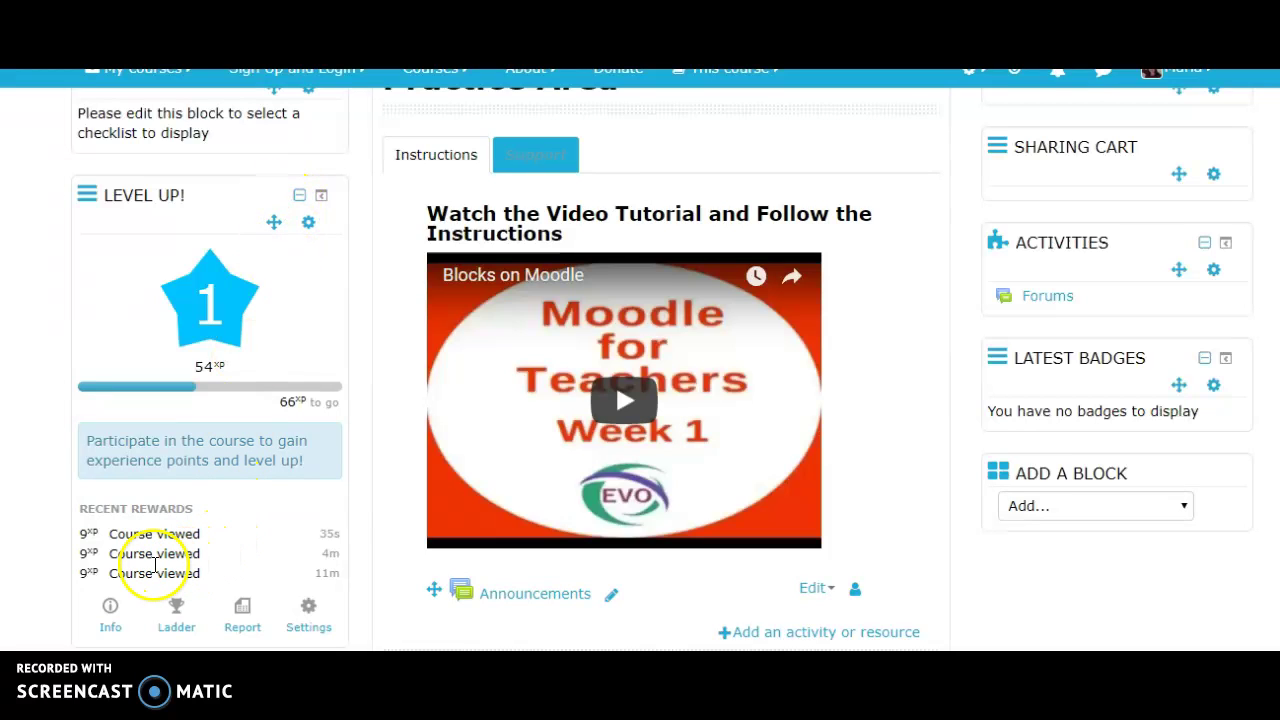
{"action": "left_click", "coordinate": [301, 197]}
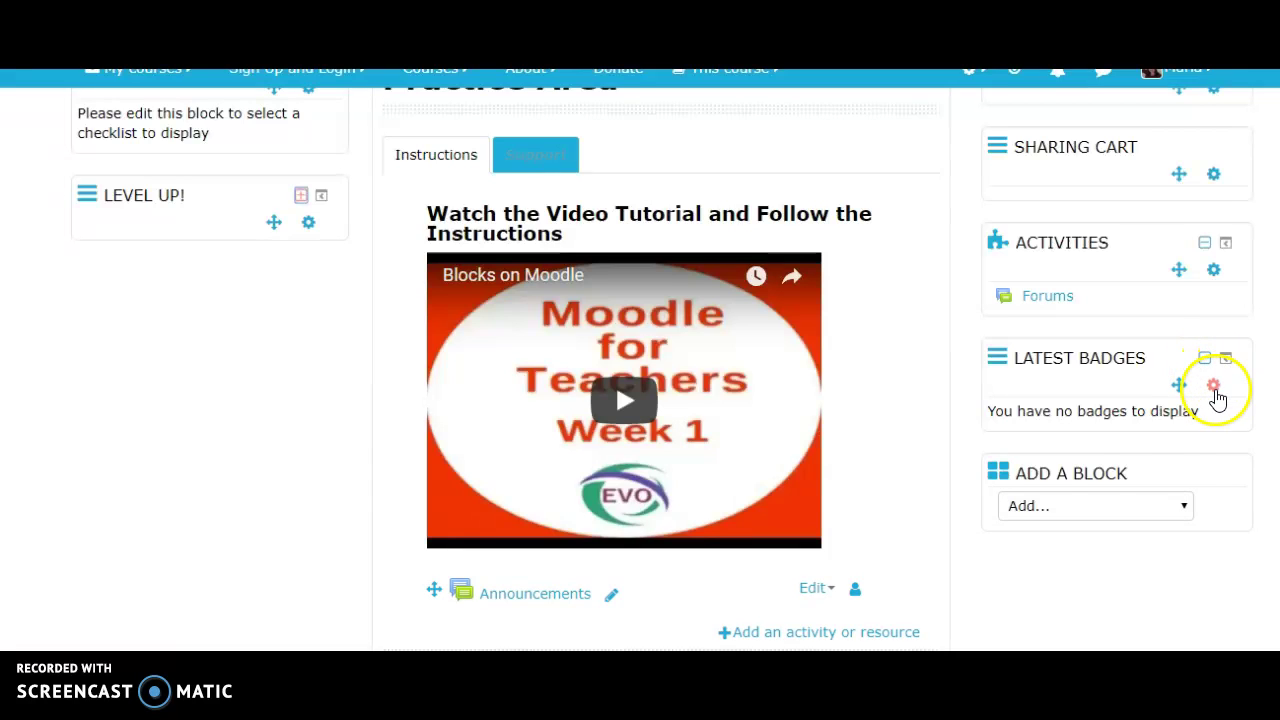
Step: Configure the Latest badges block to appear in the Left region on this page and save the changes
{"action": "left_click", "coordinate": [1214, 388]}
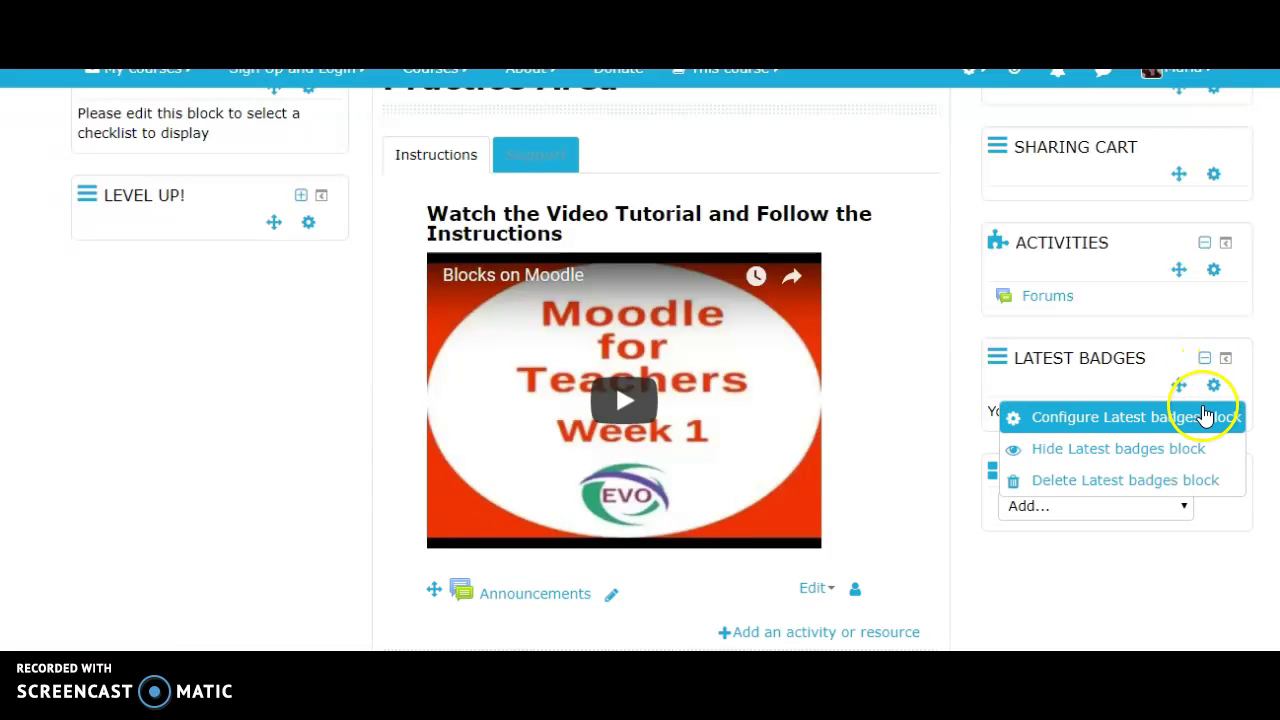
{"action": "left_click", "coordinate": [1192, 420]}
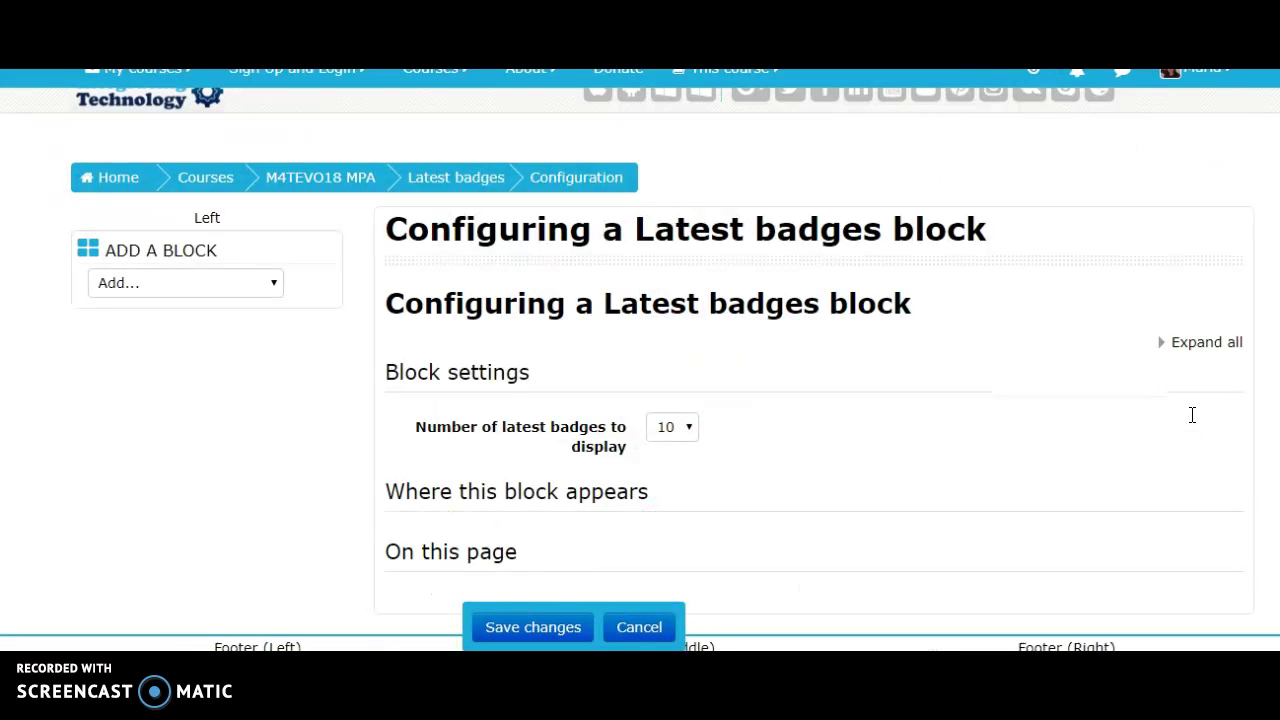
{"action": "scroll", "coordinate": [1188, 460], "scroll_direction": "down", "scroll_amount": 1}
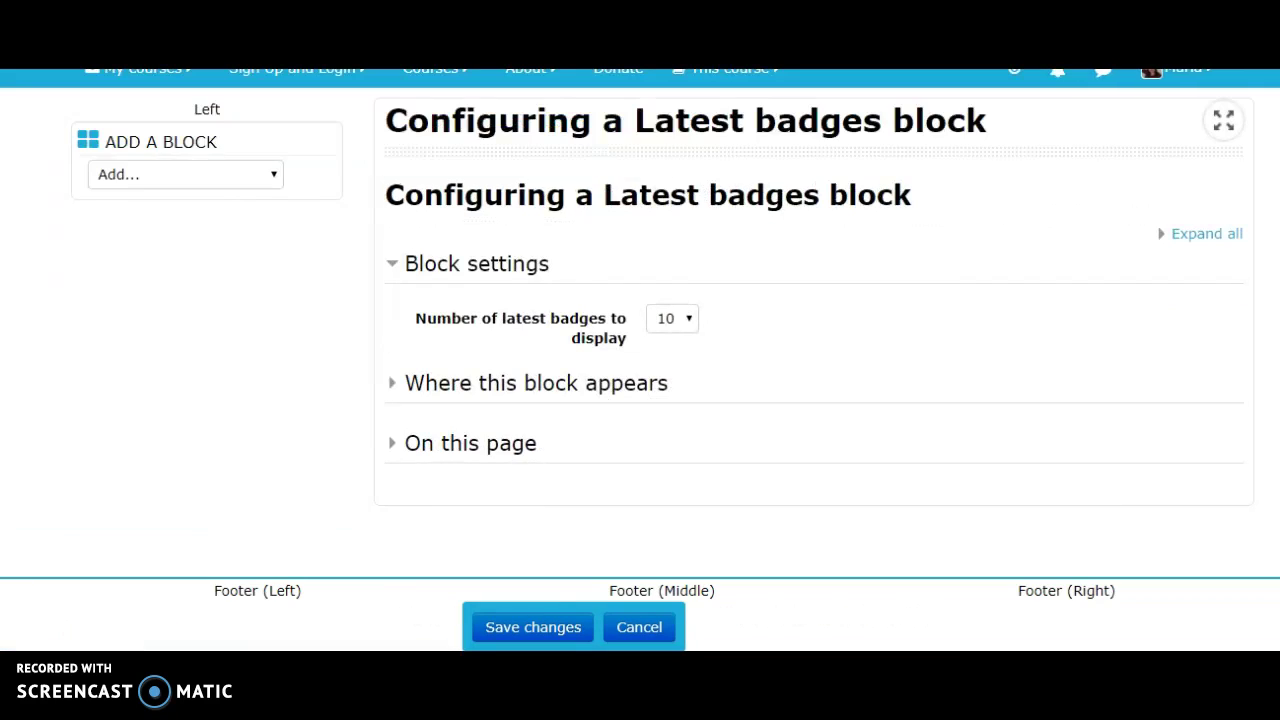
{"action": "left_click", "coordinate": [424, 448]}
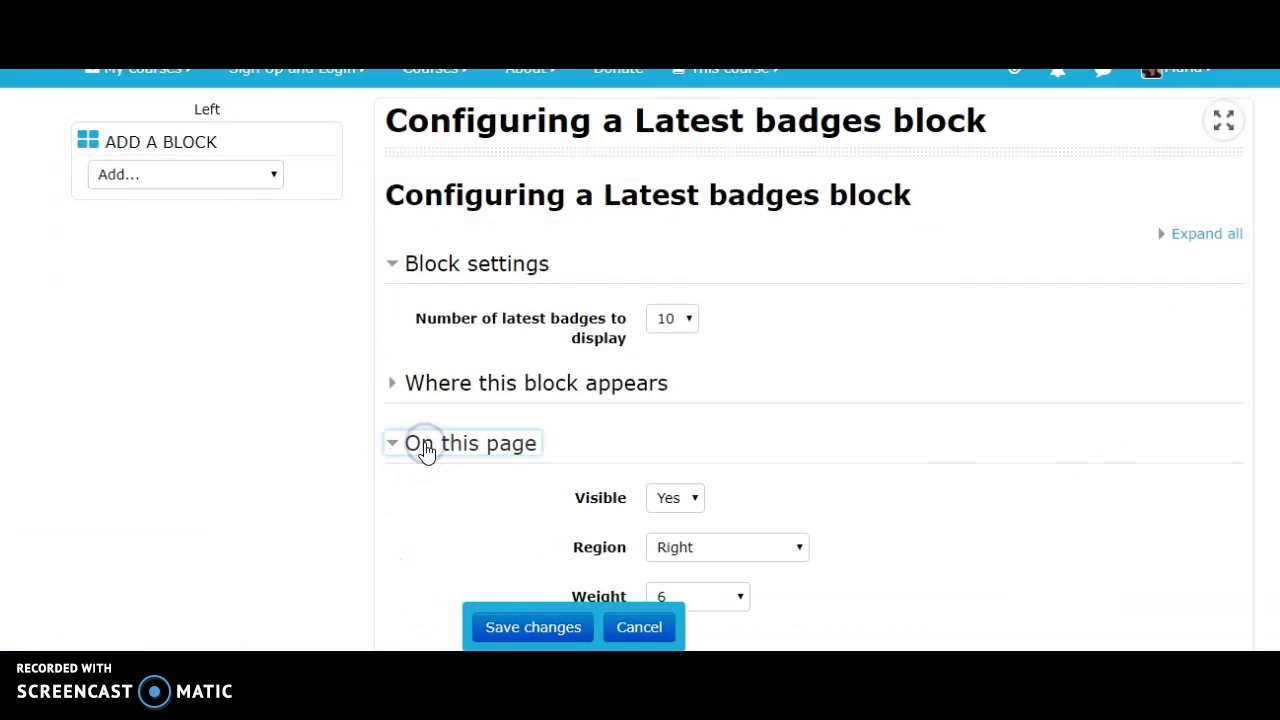
{"action": "left_click", "coordinate": [801, 548]}
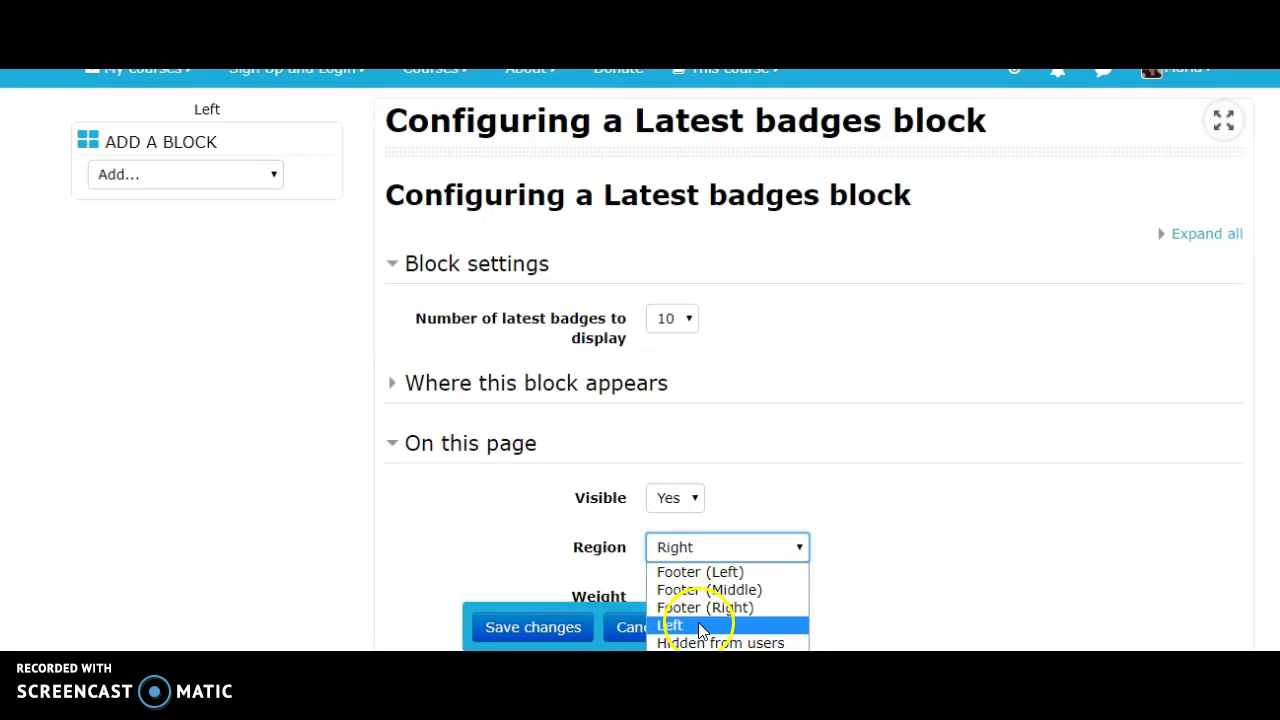
{"action": "left_click", "coordinate": [698, 625]}
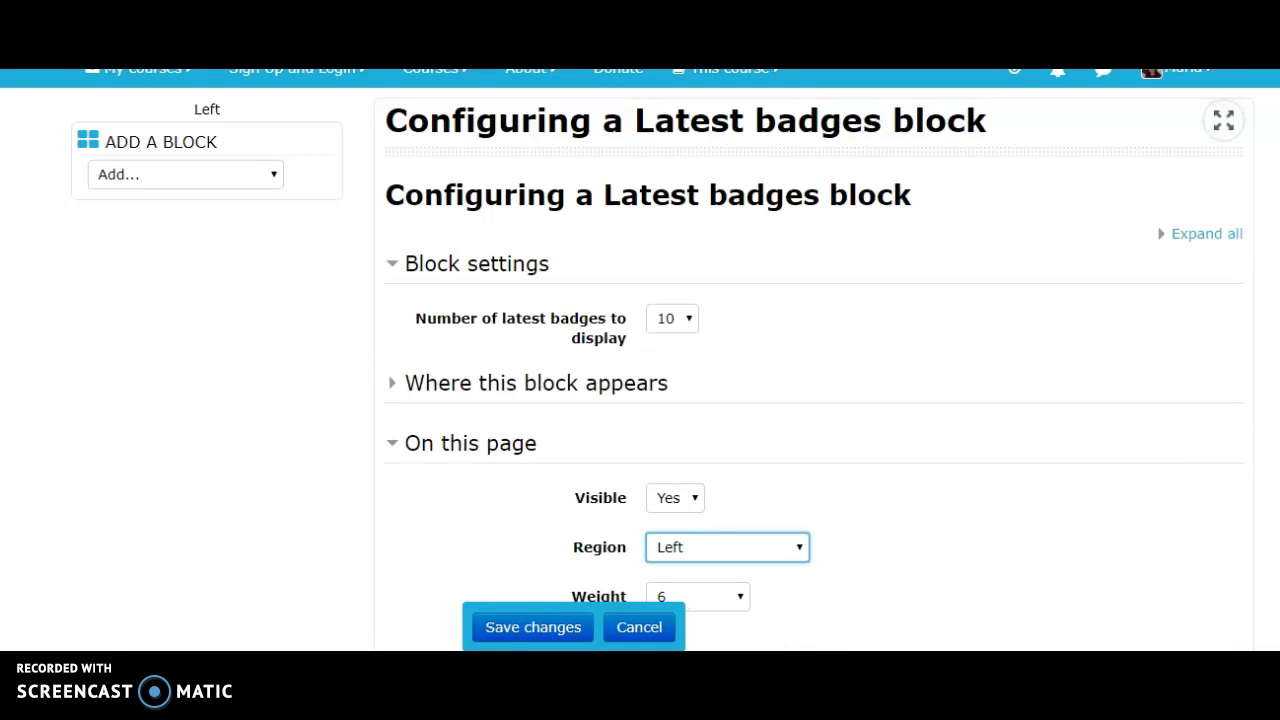
{"action": "left_click", "coordinate": [529, 632]}
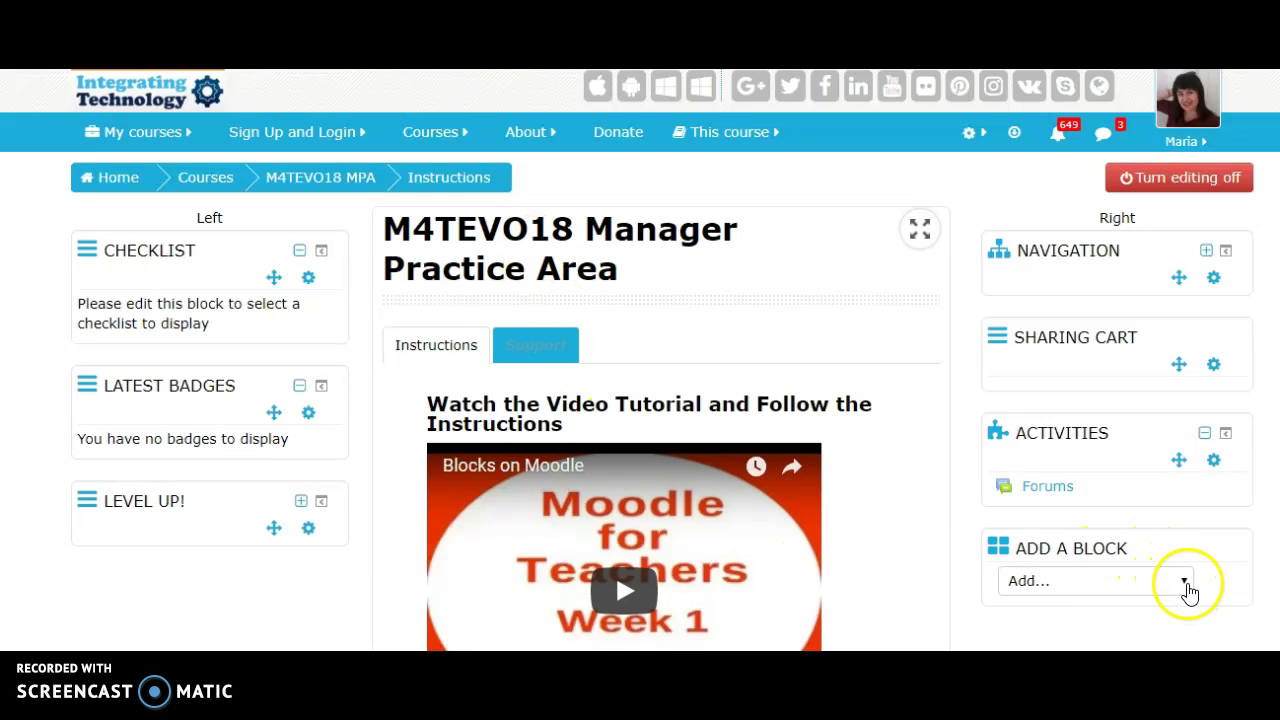
Step: Add a Comments block to the course page and collapse it
{"action": "left_click", "coordinate": [1186, 588]}
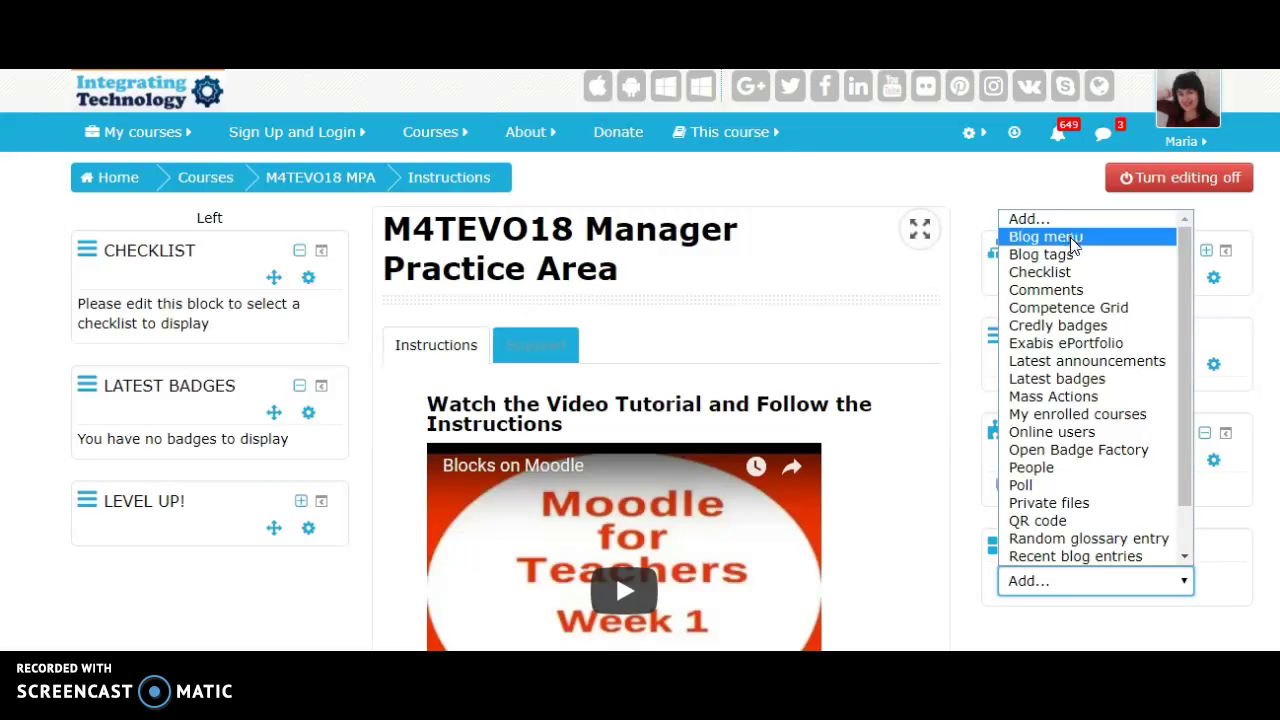
{"action": "left_click", "coordinate": [1044, 290]}
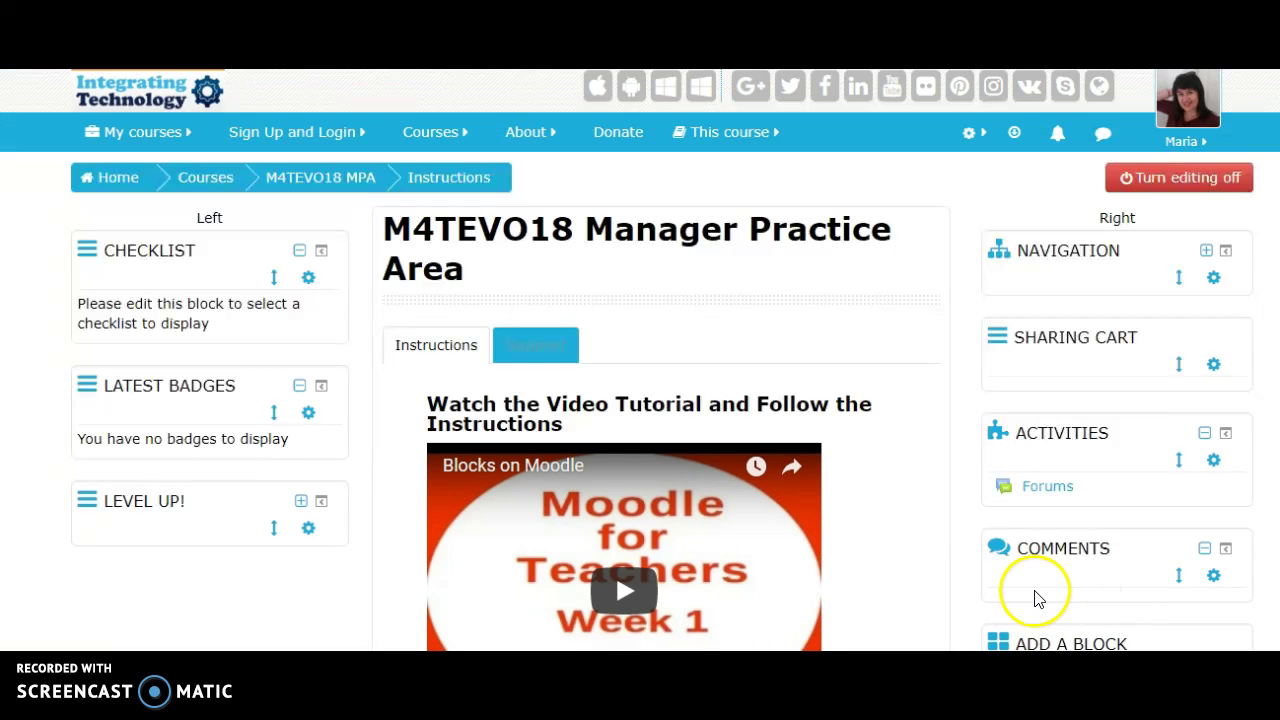
{"action": "left_click", "coordinate": [982, 553]}
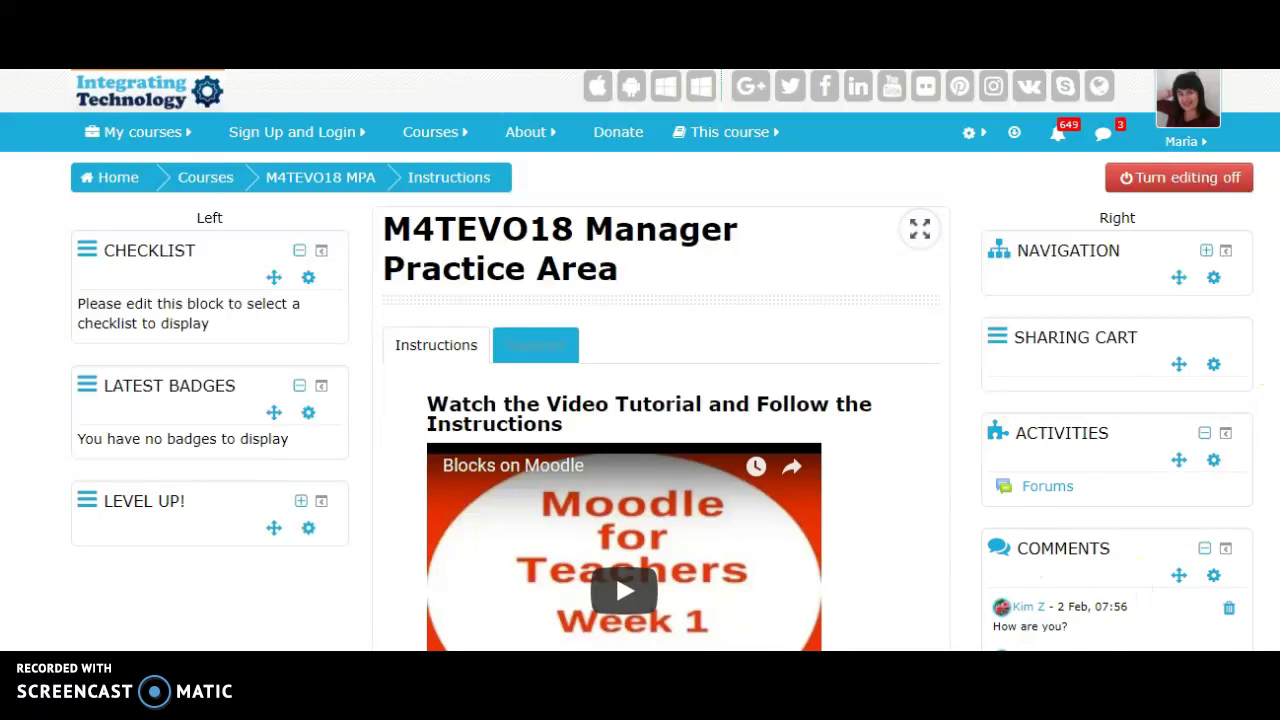
{"action": "scroll", "coordinate": [660, 360], "scroll_direction": "down", "scroll_amount": 2}
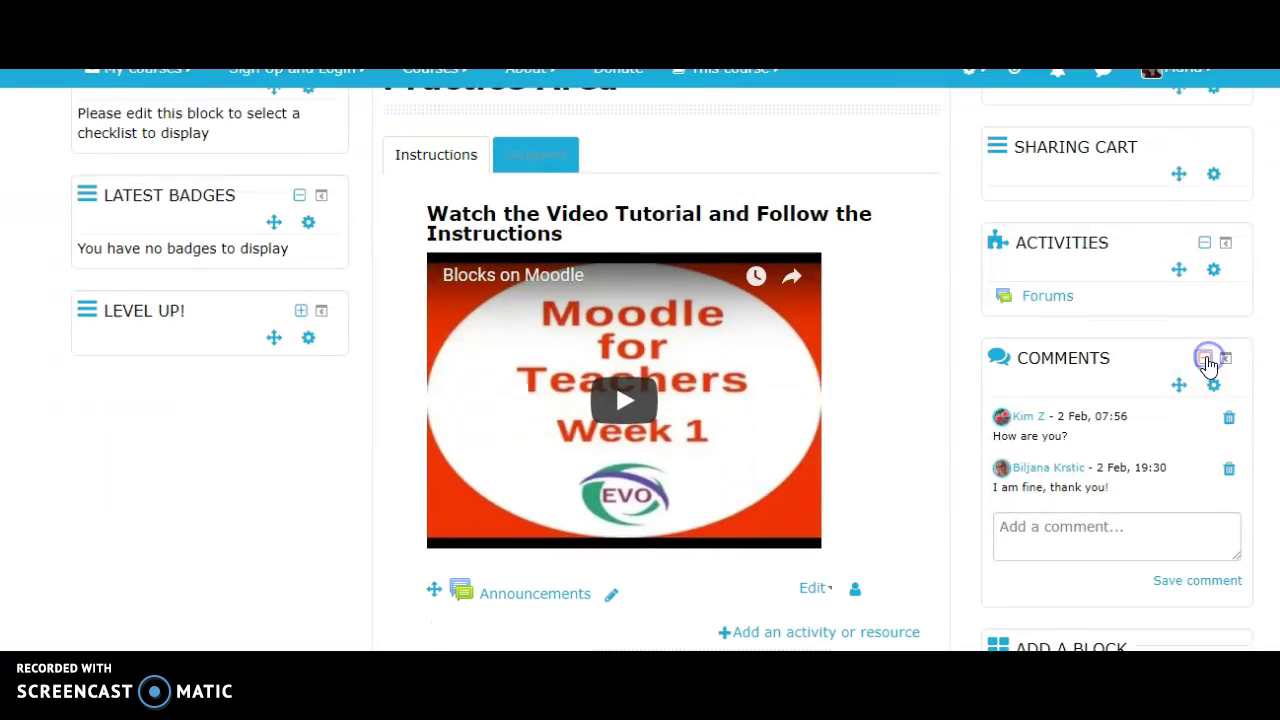
{"action": "left_click", "coordinate": [1205, 358]}
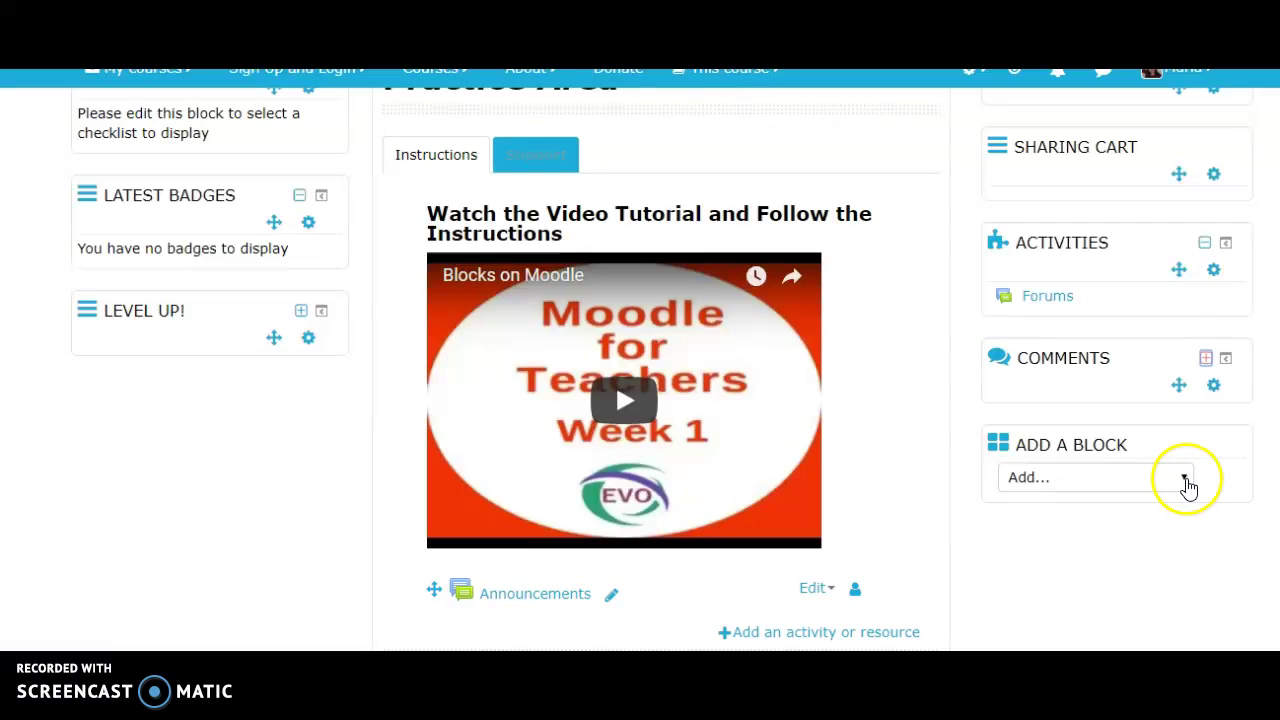
Step: Add a People block to the course page and bring it fully into view
{"action": "left_click", "coordinate": [1182, 480]}
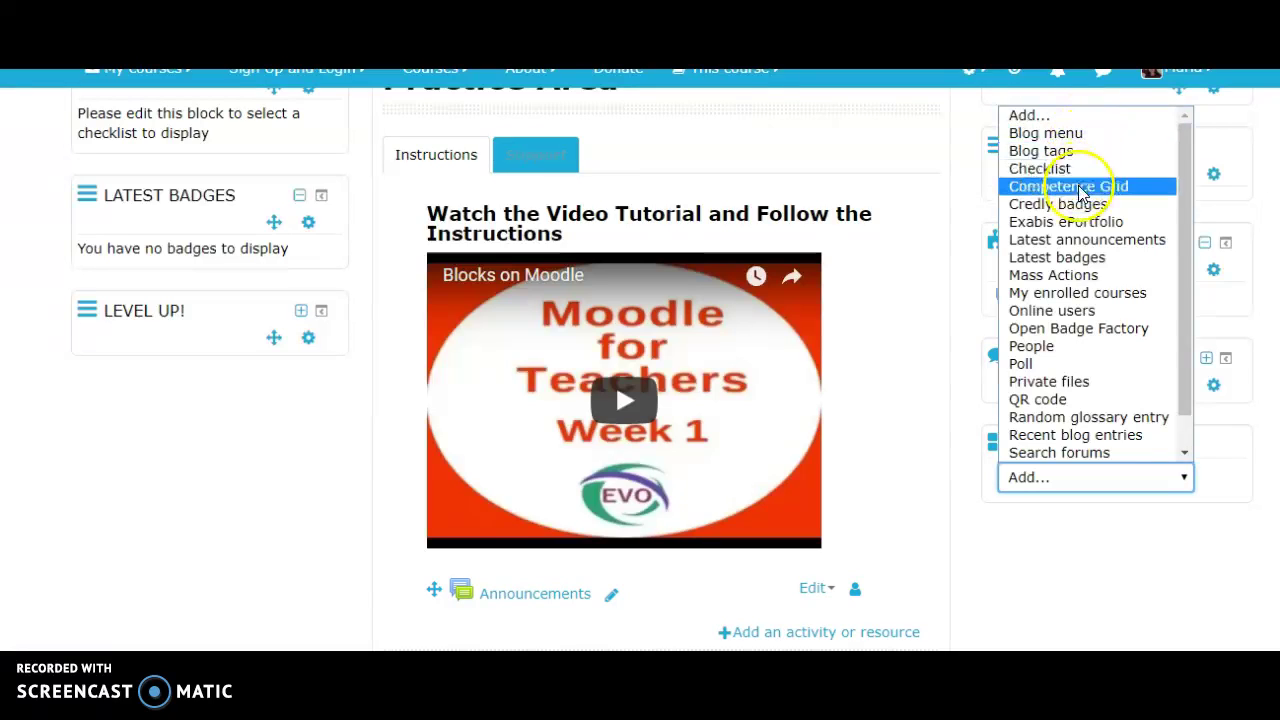
{"action": "left_click", "coordinate": [1080, 259]}
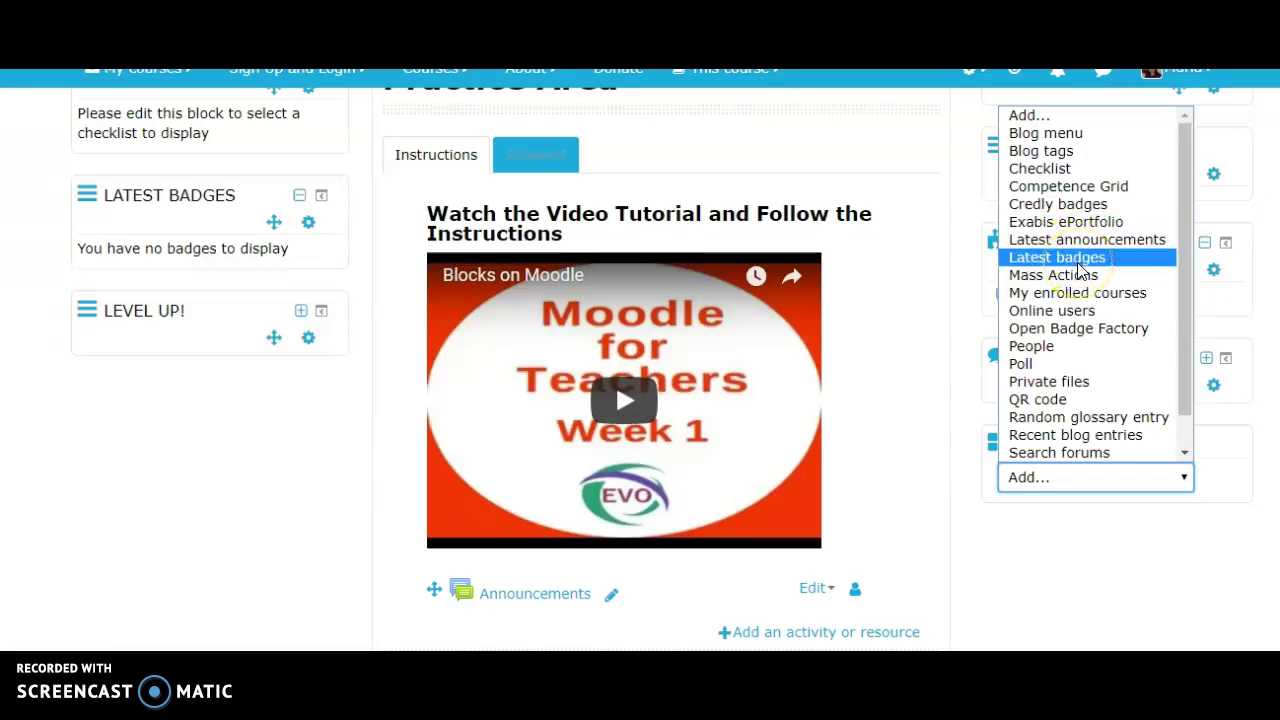
{"action": "left_click", "coordinate": [1072, 350]}
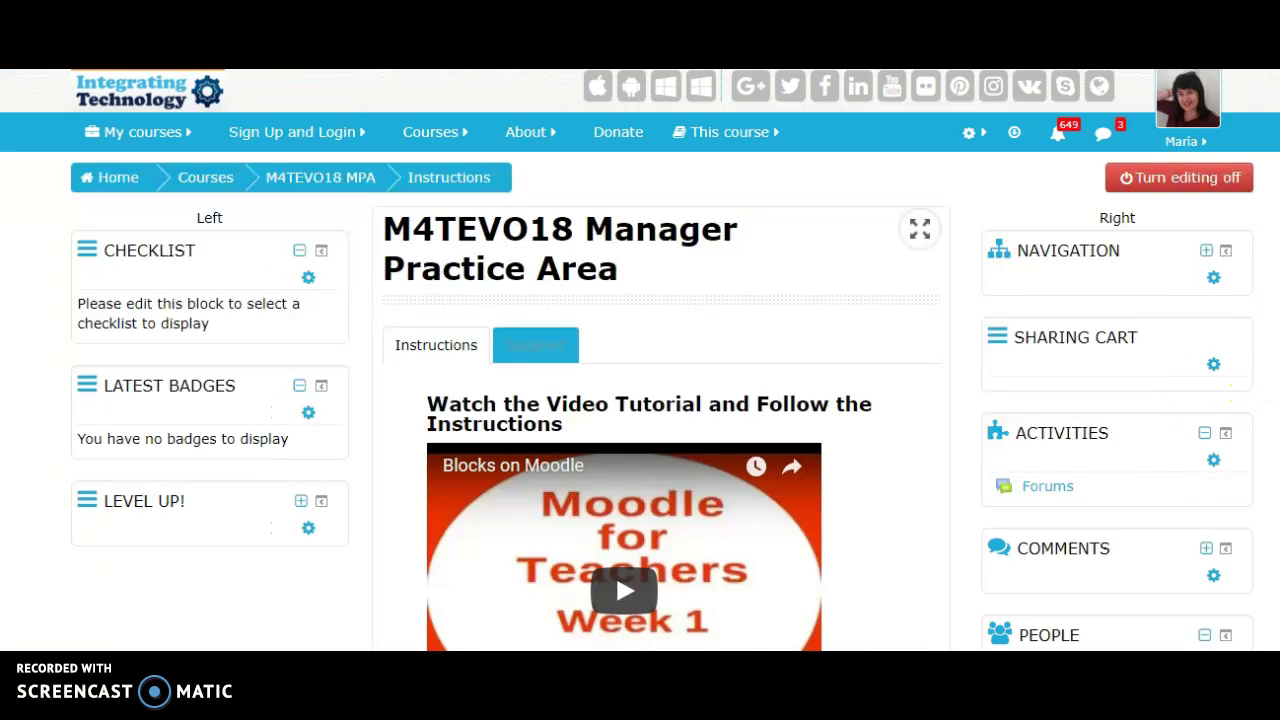
{"action": "scroll", "coordinate": [640, 360], "scroll_direction": "down", "scroll_amount": 1}
{"action": "scroll", "coordinate": [640, 360], "scroll_direction": "down", "scroll_amount": 2}
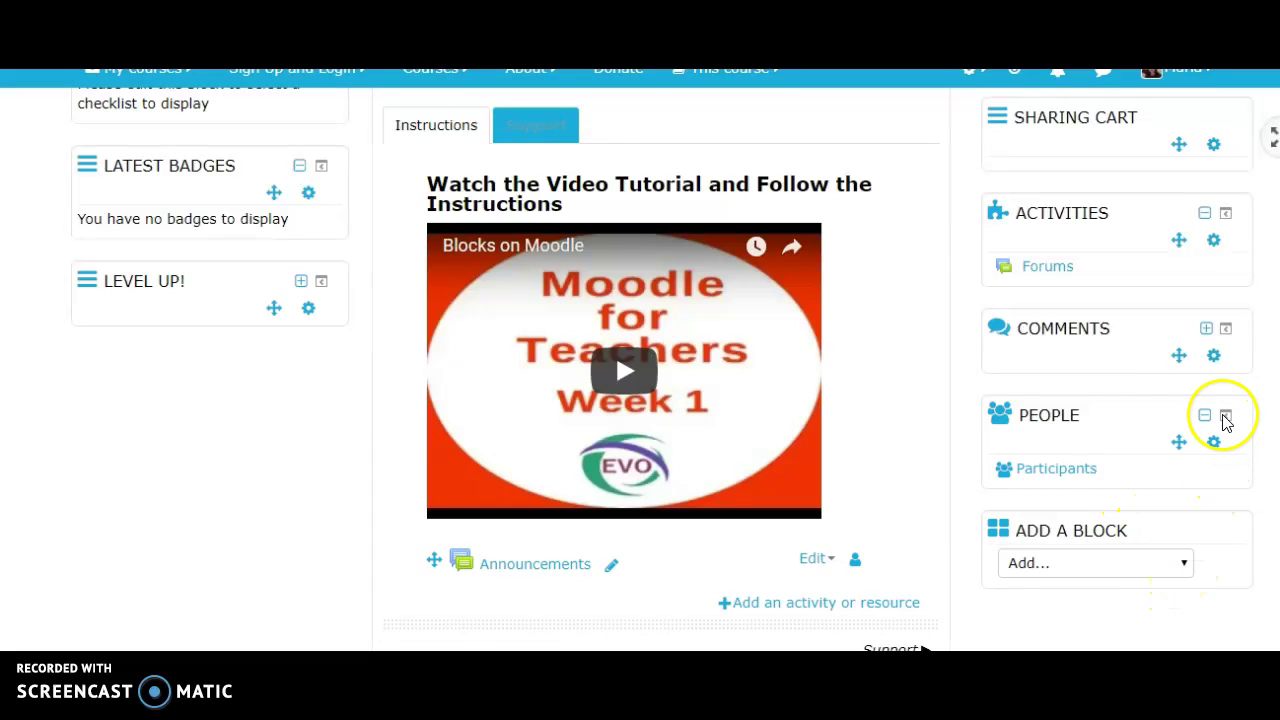
Step: Configure the People block to appear in the Left region on this page and save the changes
{"action": "left_click", "coordinate": [1214, 442]}
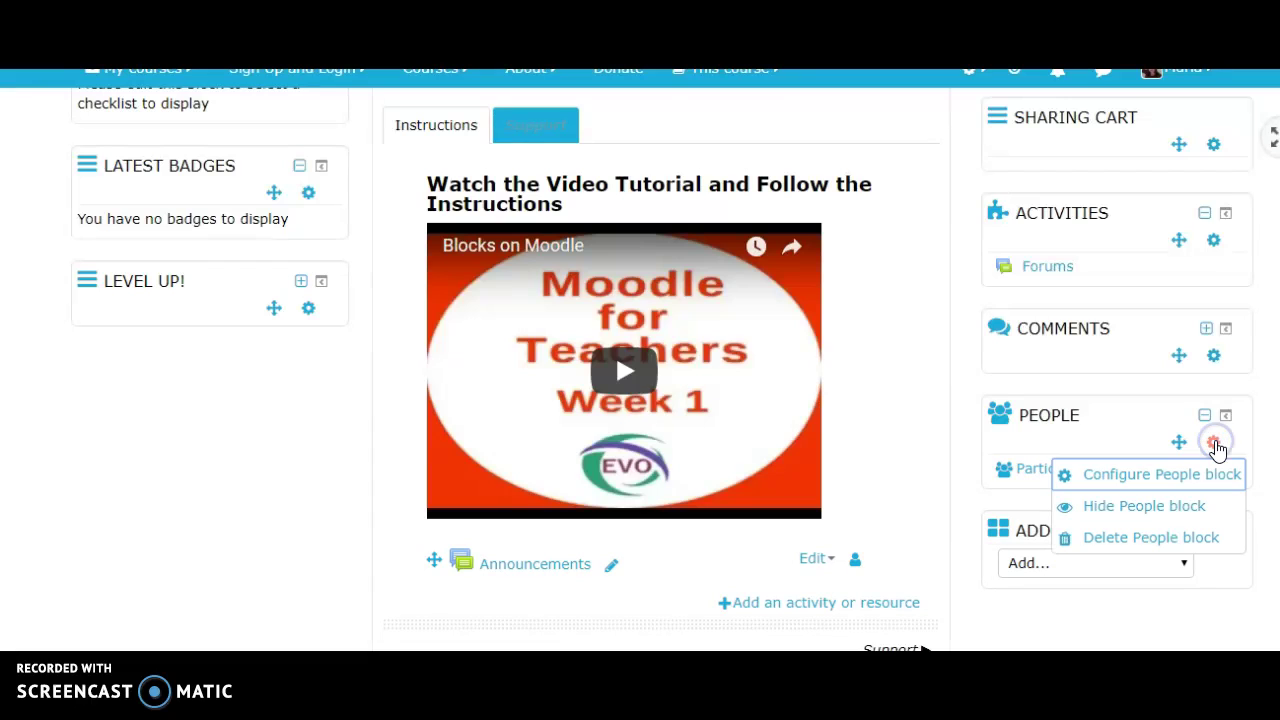
{"action": "left_click", "coordinate": [1183, 478]}
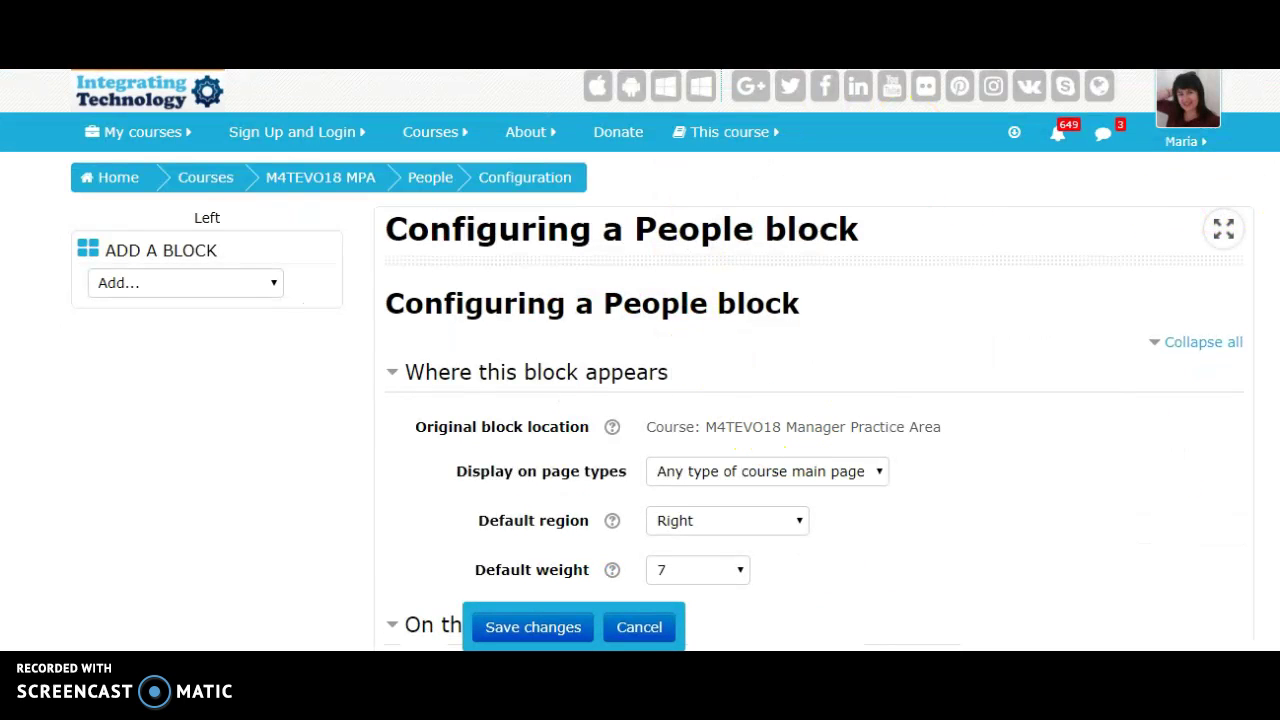
{"action": "scroll", "coordinate": [640, 400], "scroll_direction": "down", "scroll_amount": 2}
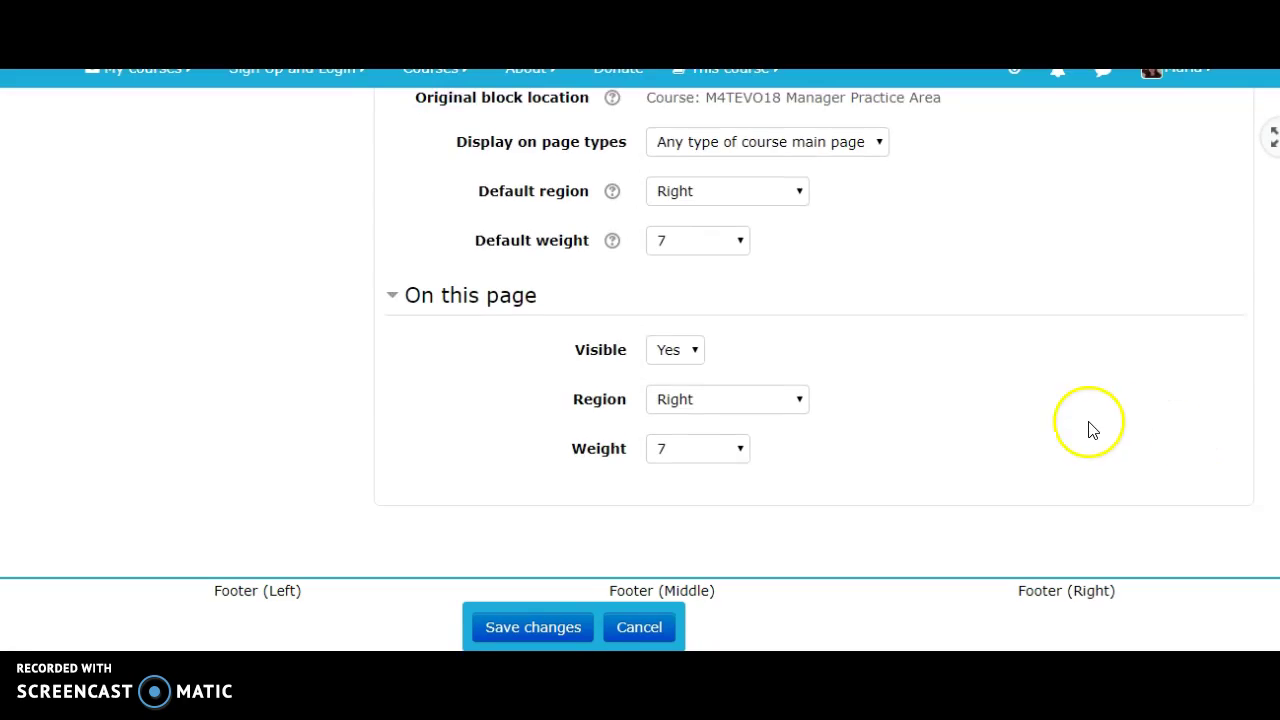
{"action": "left_click", "coordinate": [797, 400]}
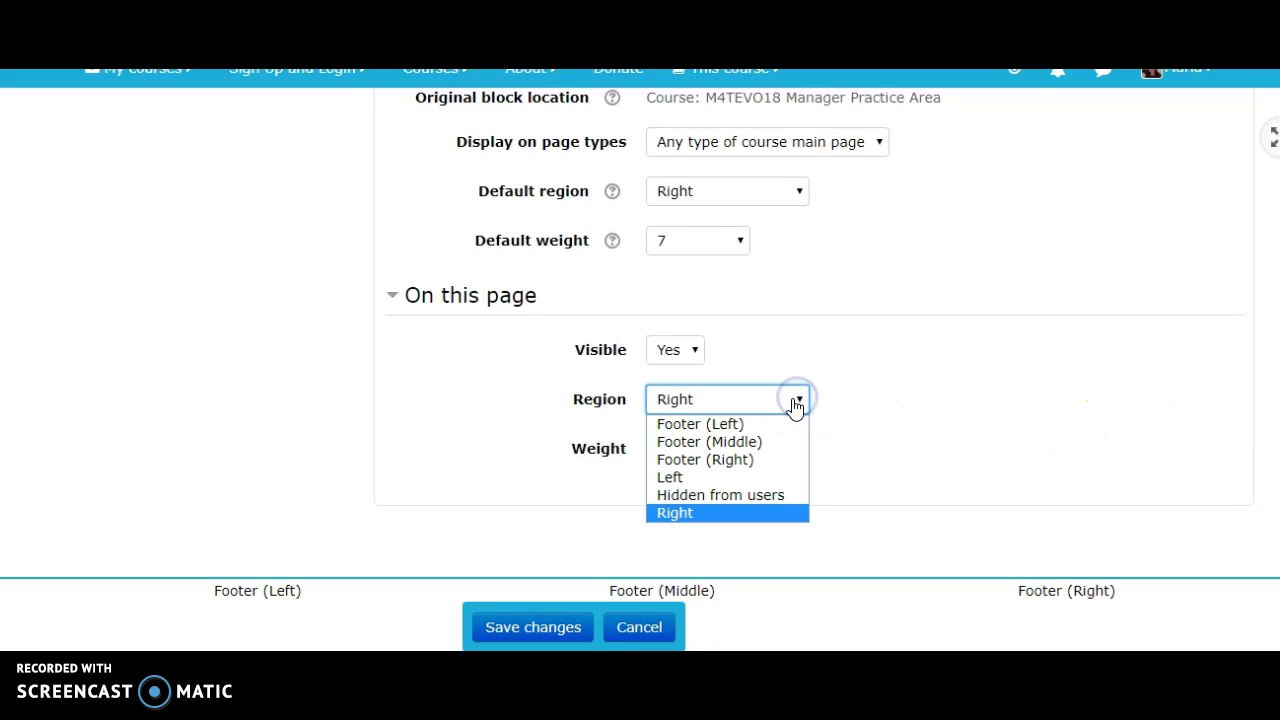
{"action": "left_click", "coordinate": [700, 480]}
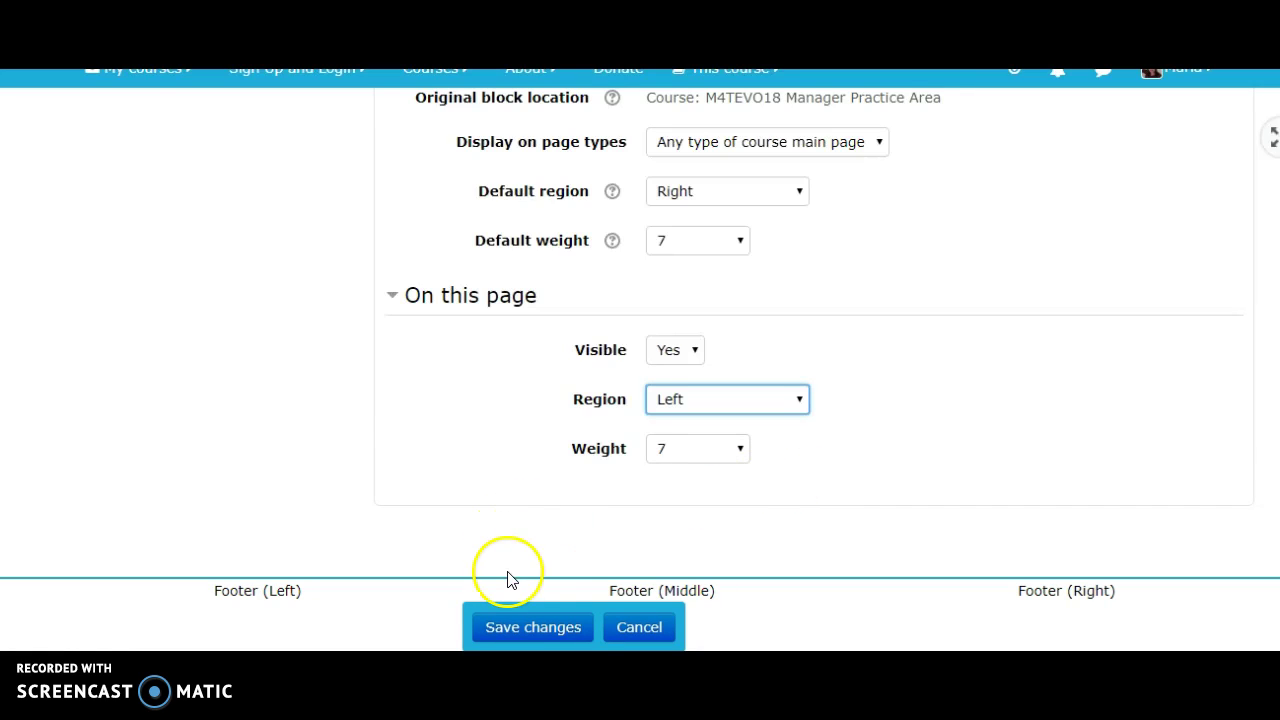
{"action": "left_click", "coordinate": [517, 630]}
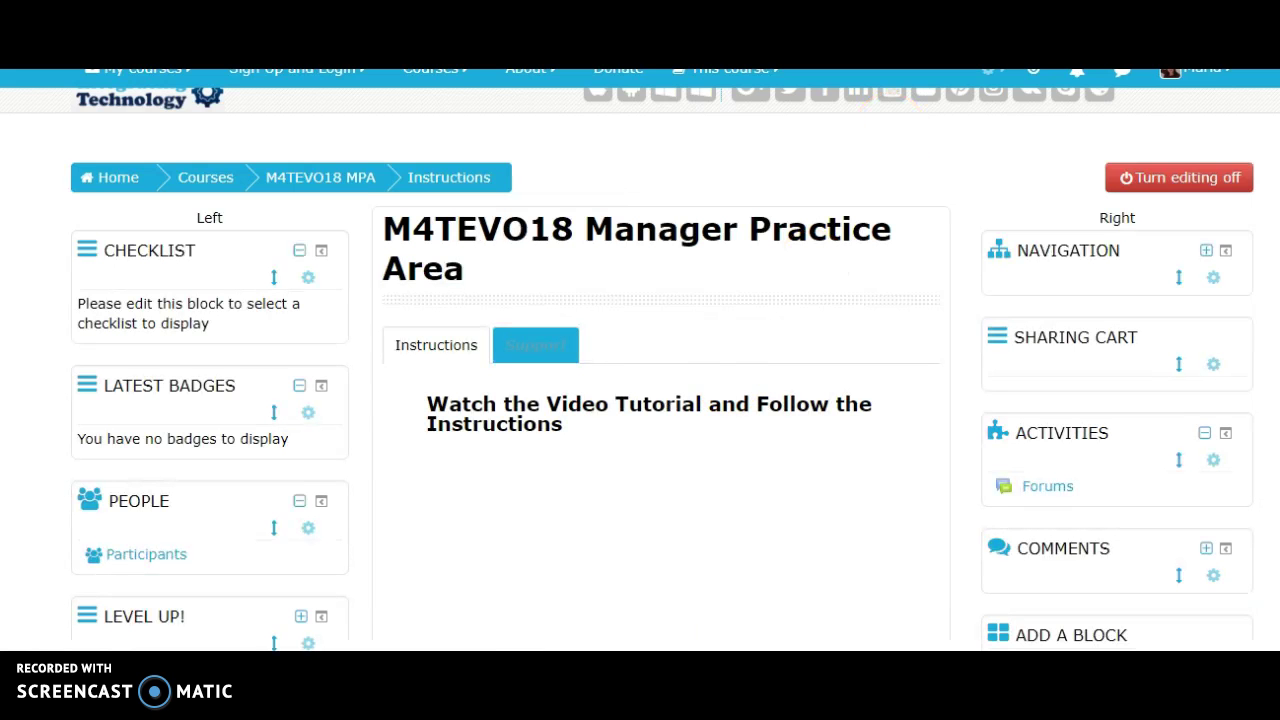
Step: Add an Upcoming events block to the course page
{"action": "scroll", "coordinate": [660, 370], "scroll_direction": "down", "scroll_amount": 3}
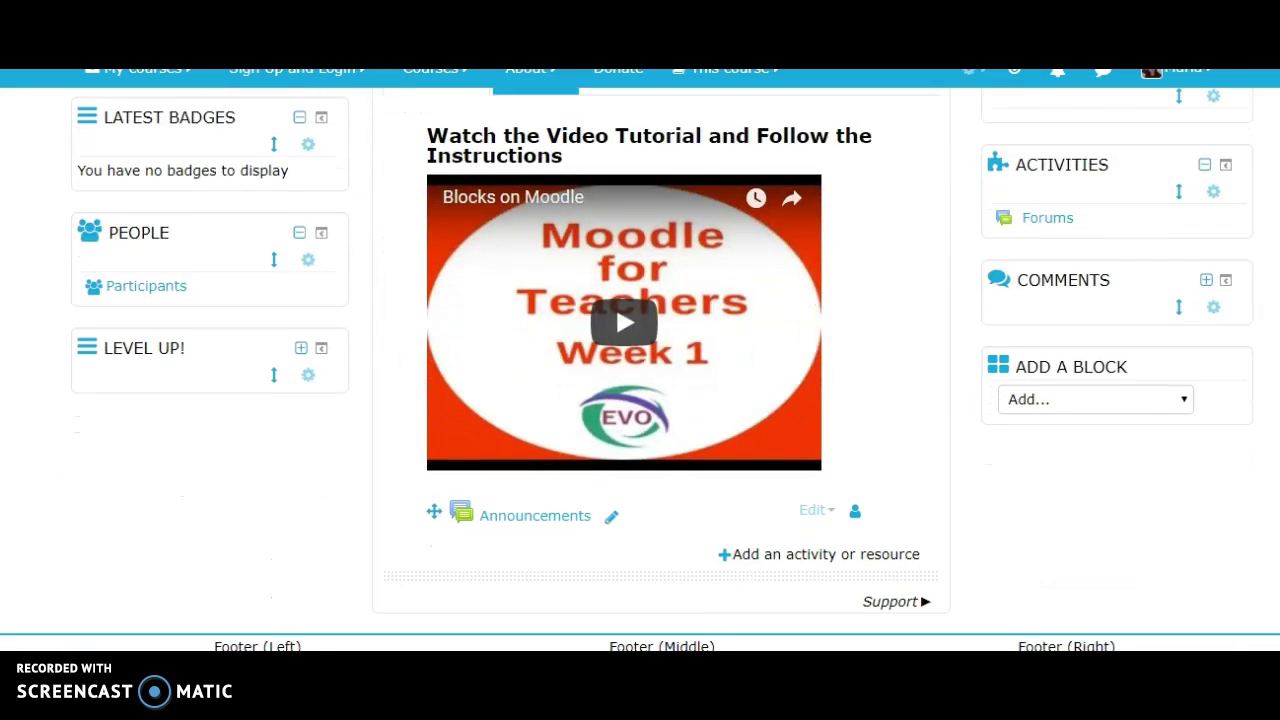
{"action": "scroll", "coordinate": [660, 370], "scroll_direction": "down", "scroll_amount": 1}
{"action": "left_click", "coordinate": [1185, 358]}
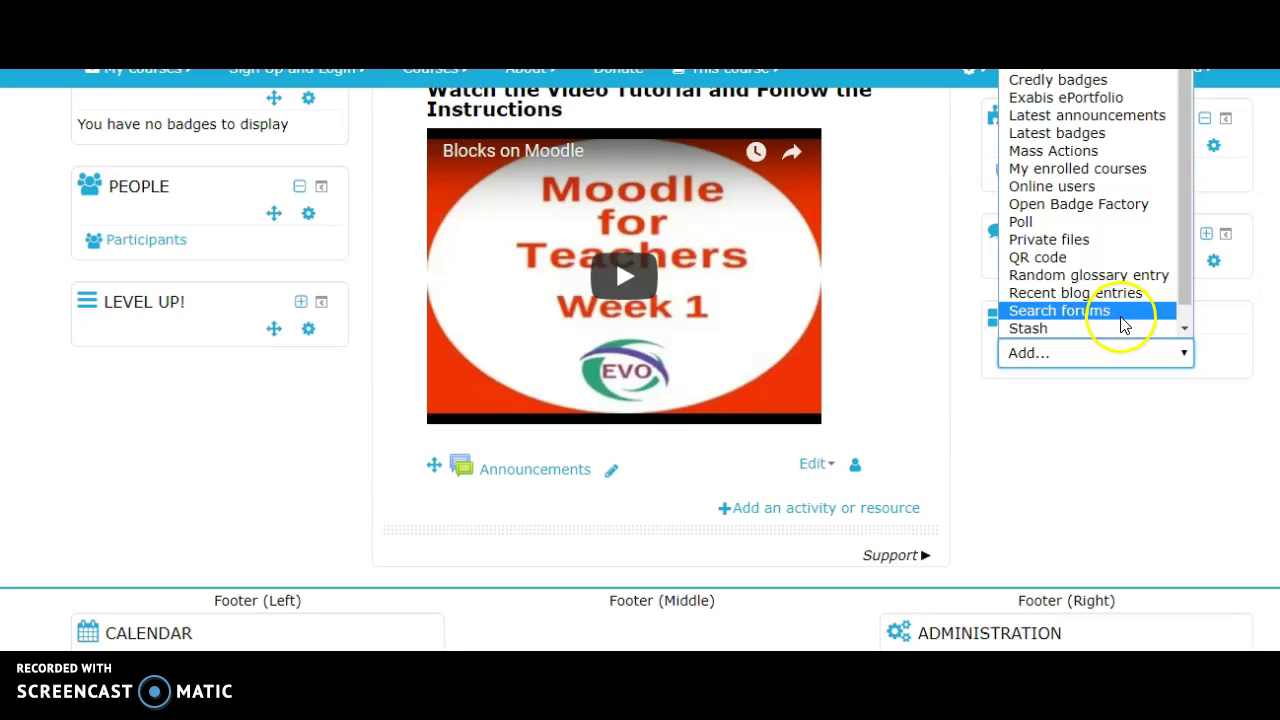
{"action": "left_click", "coordinate": [1186, 333]}
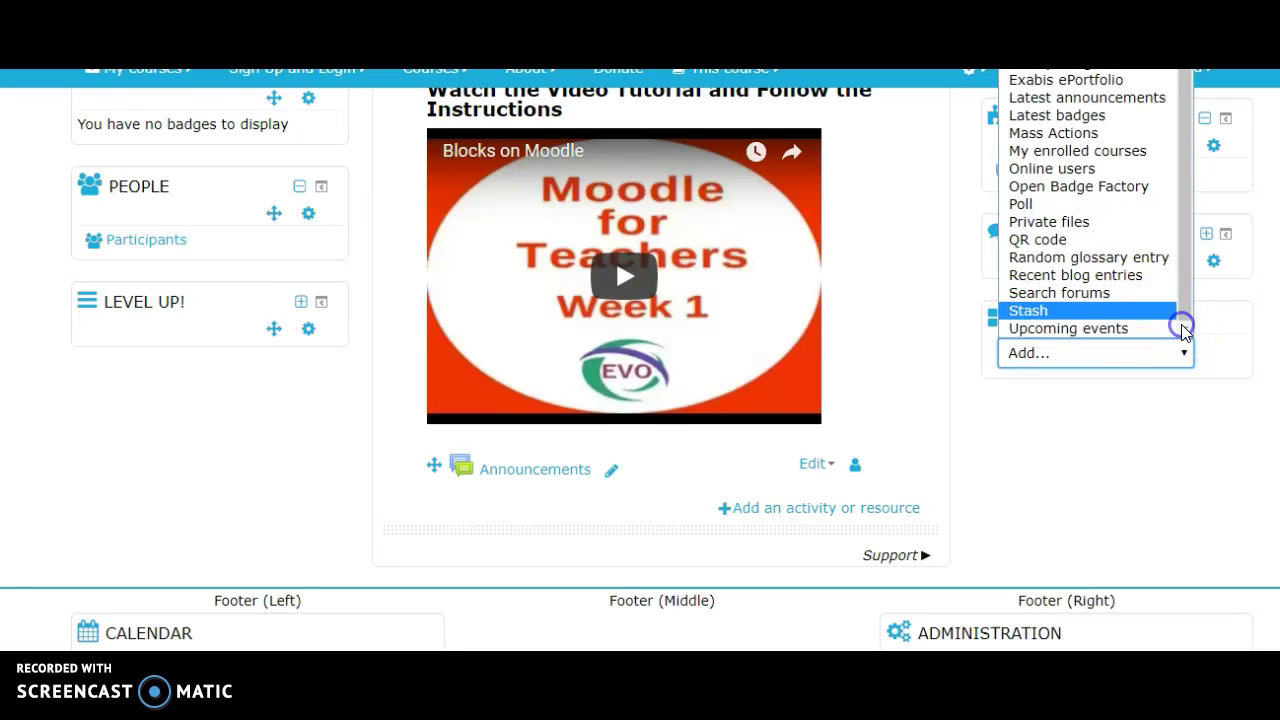
{"action": "left_click", "coordinate": [1131, 329]}
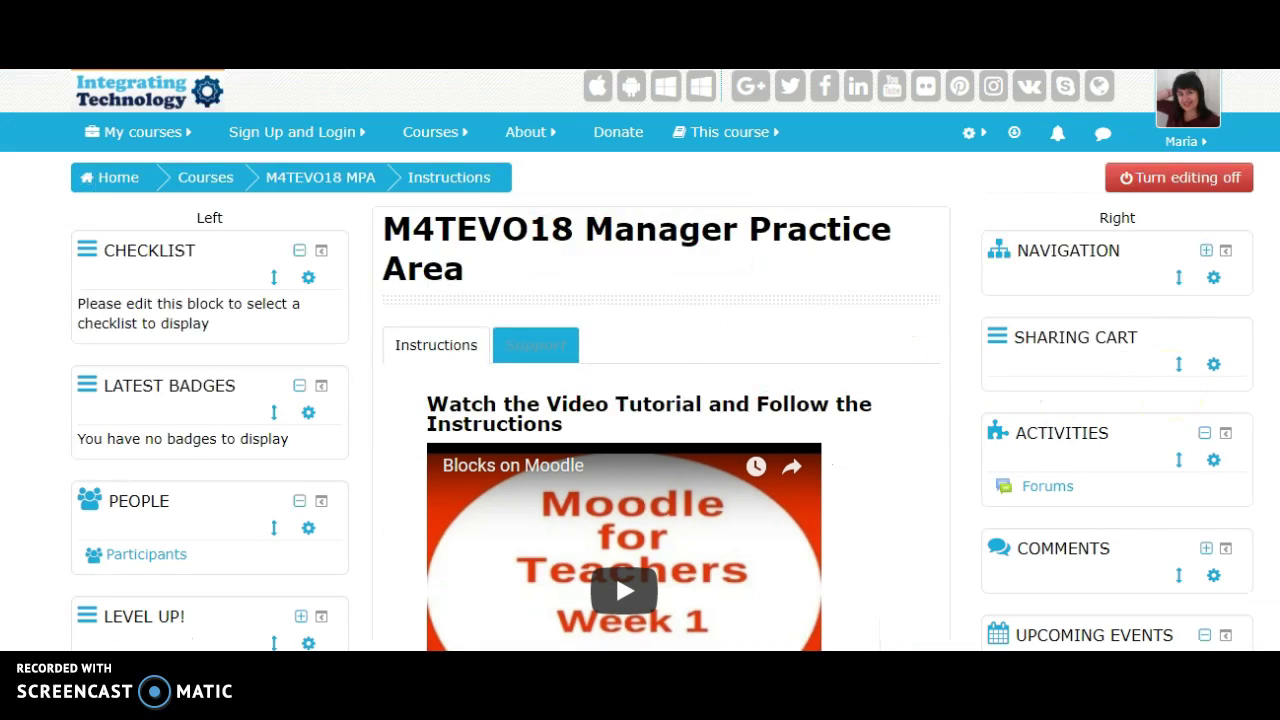
Step: Configure the Upcoming events block with weight 2 on this page, keeping it in the Right region, and save the changes
{"action": "scroll", "coordinate": [640, 400], "scroll_direction": "down", "scroll_amount": 3}
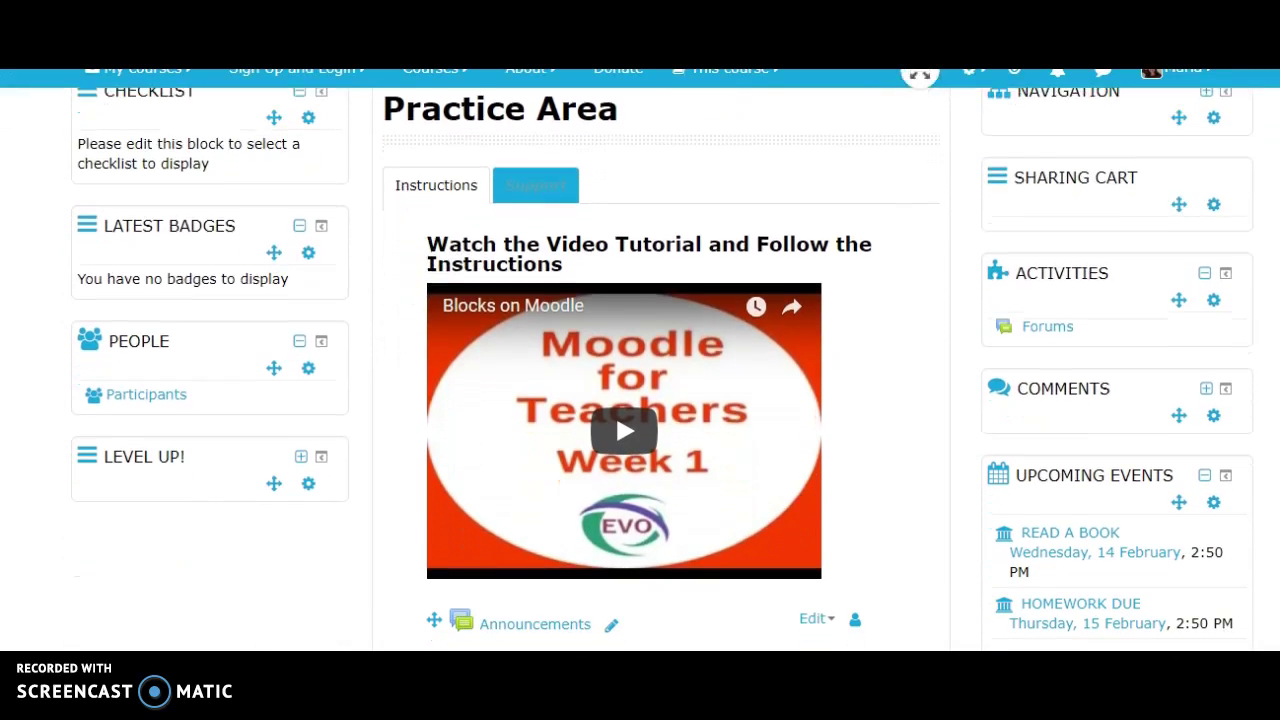
{"action": "scroll", "coordinate": [640, 360], "scroll_direction": "down", "scroll_amount": 3}
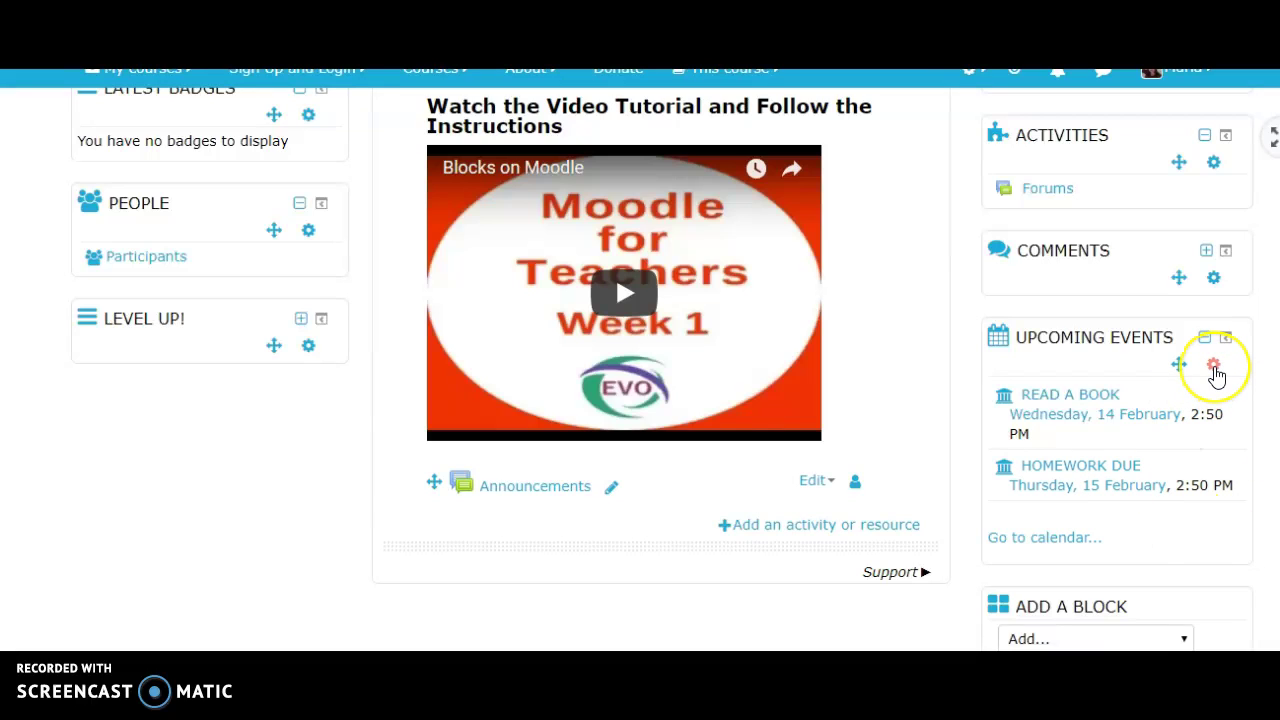
{"action": "left_click", "coordinate": [1214, 367]}
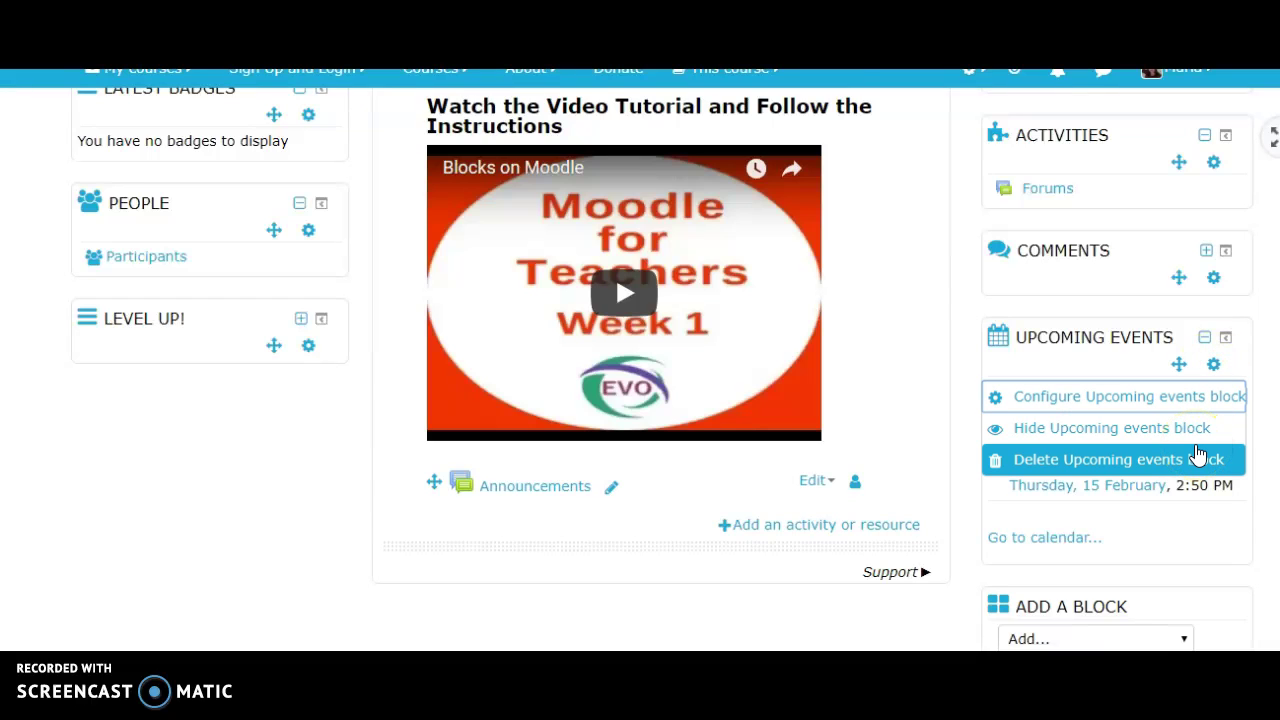
{"action": "left_click", "coordinate": [1131, 395]}
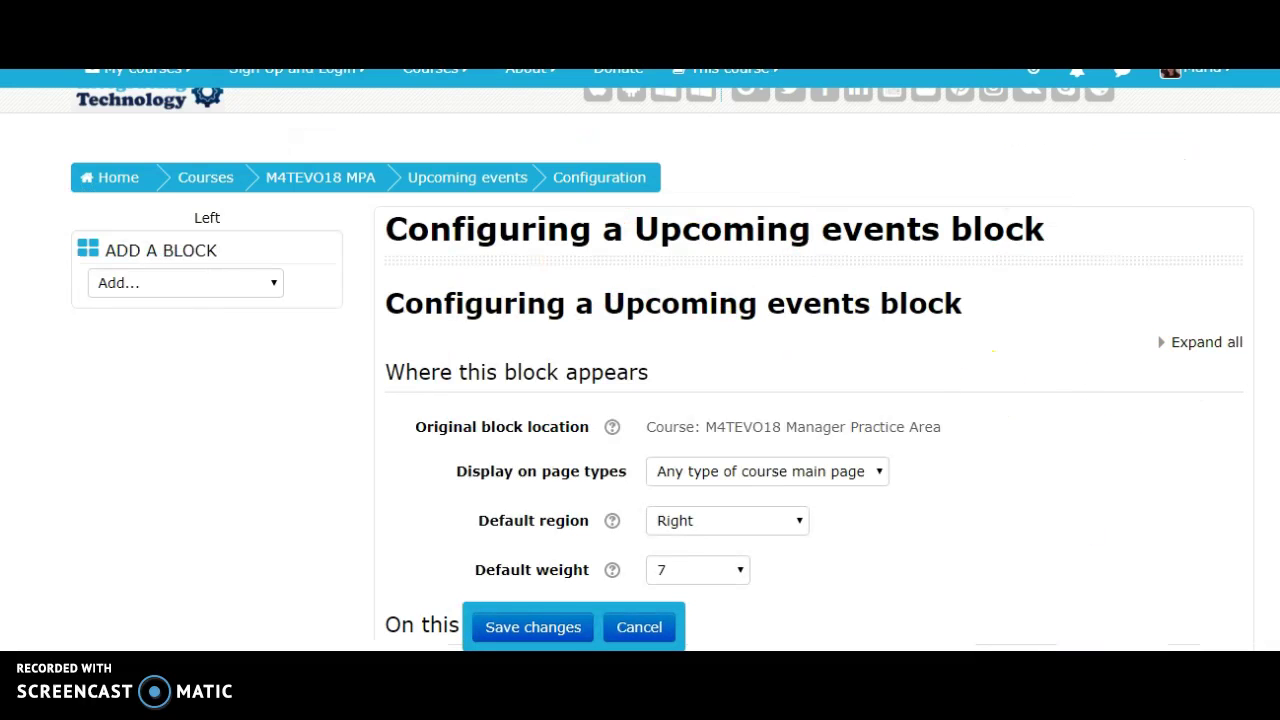
{"action": "scroll", "coordinate": [659, 371], "scroll_direction": "down", "scroll_amount": 4}
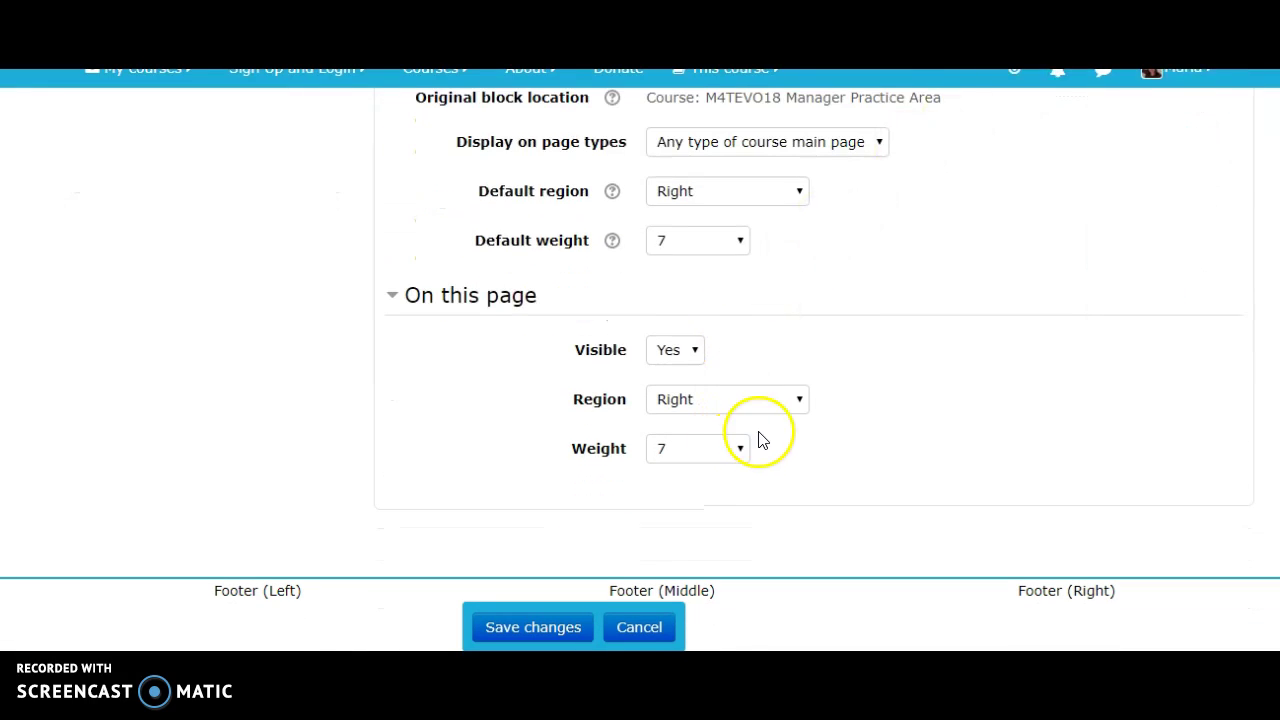
{"action": "left_click", "coordinate": [801, 401]}
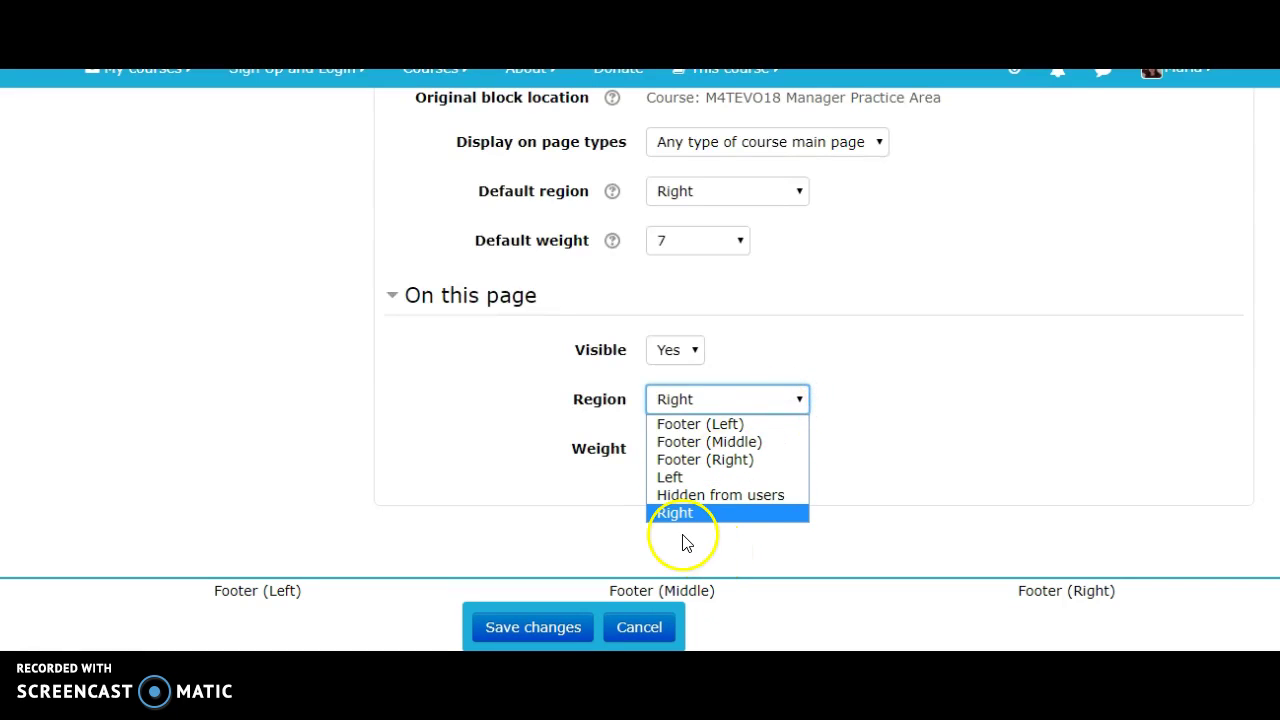
{"action": "left_click", "coordinate": [896, 477]}
{"action": "left_click", "coordinate": [740, 450]}
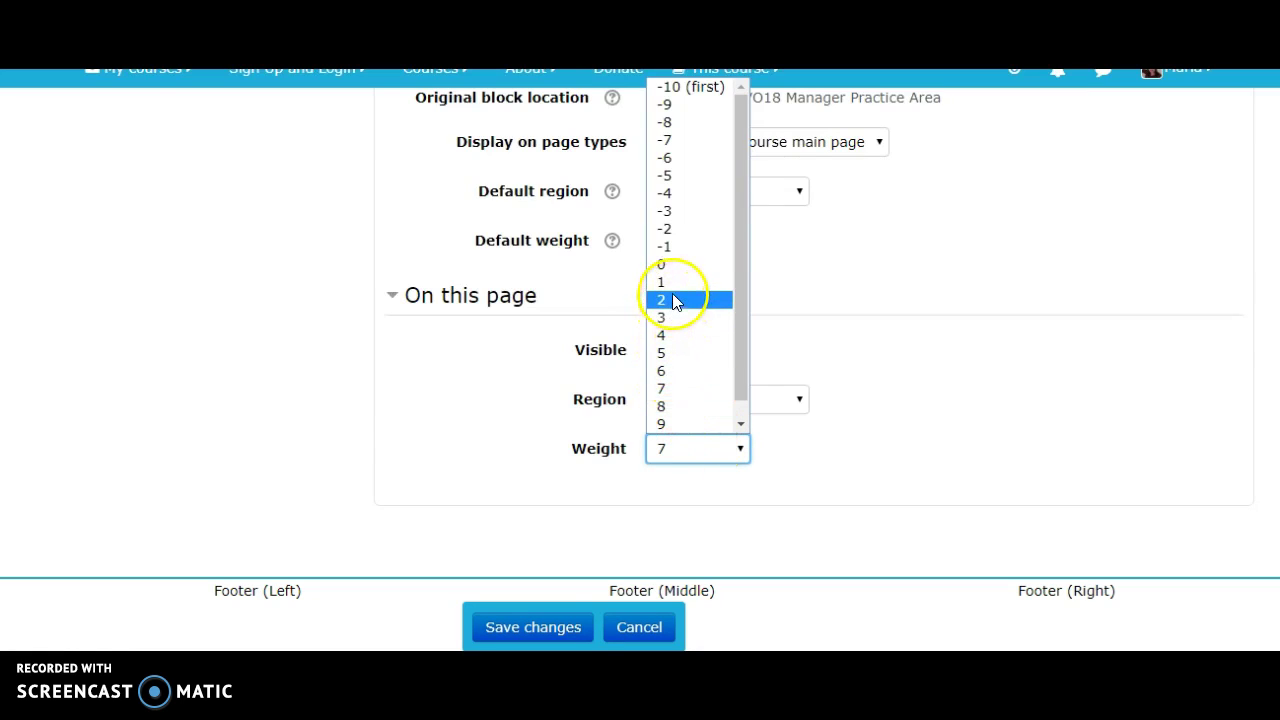
{"action": "left_click", "coordinate": [677, 300]}
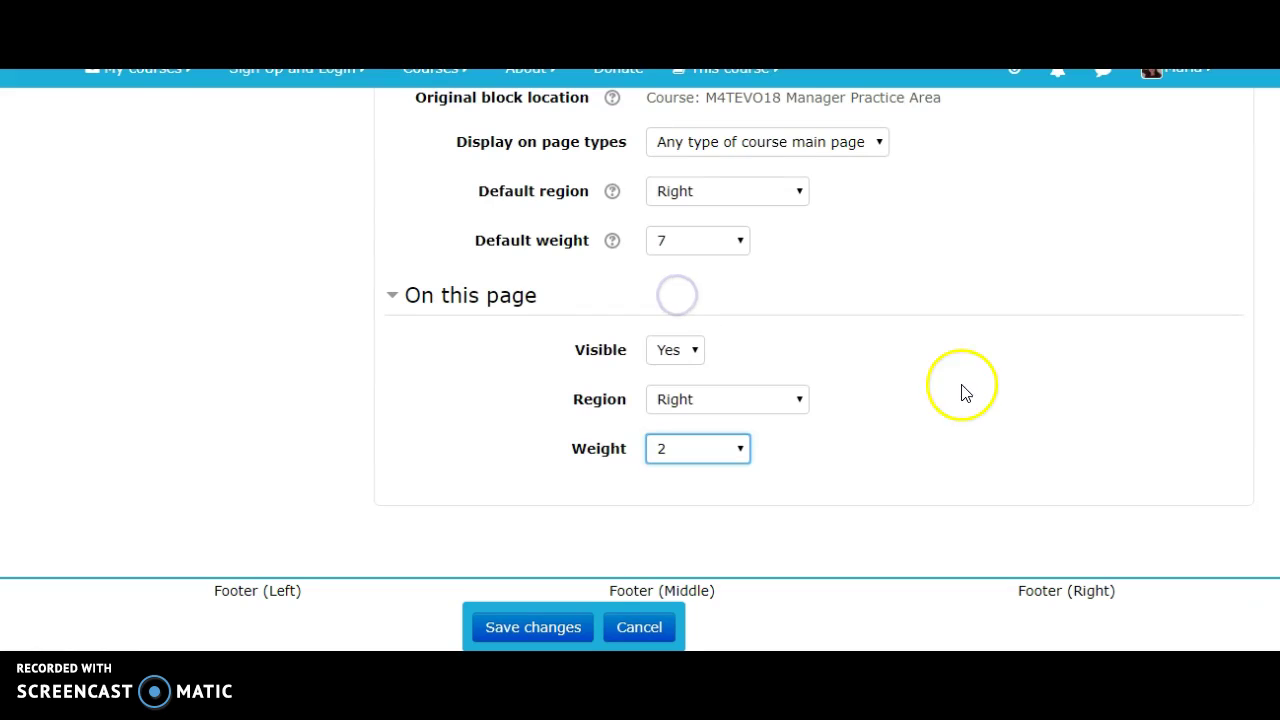
{"action": "left_click", "coordinate": [535, 632]}
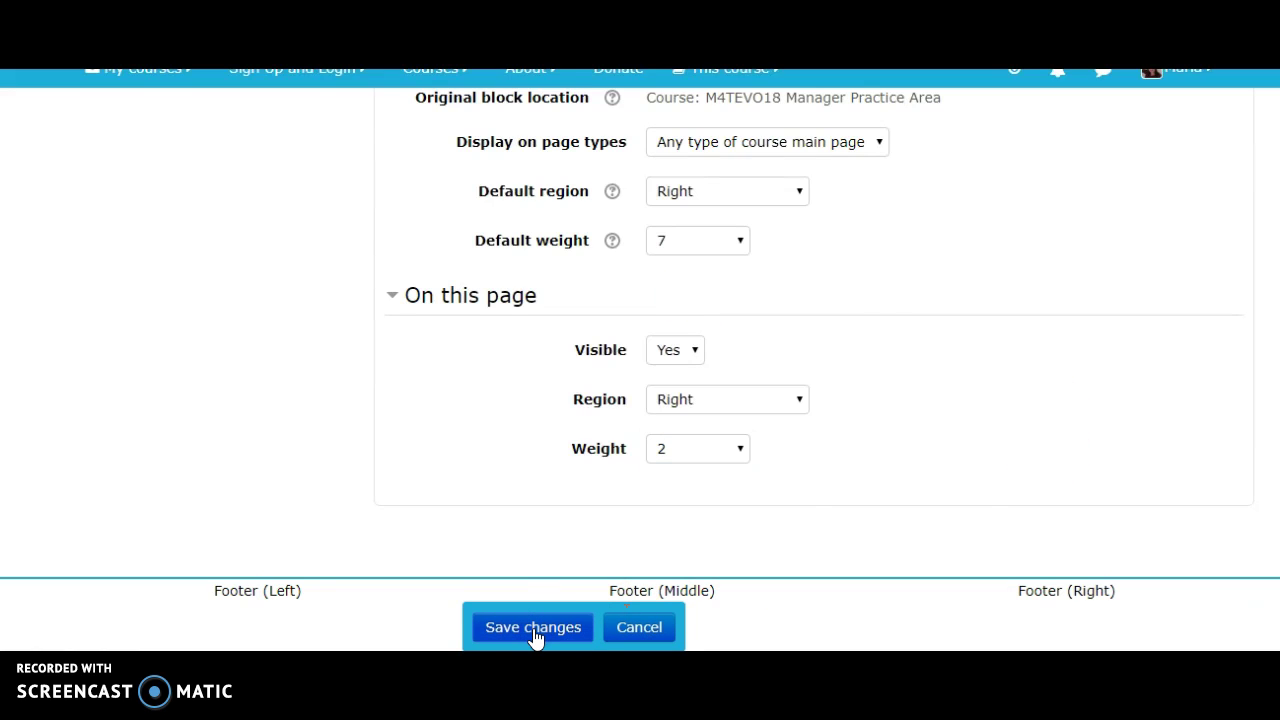
{"action": "left_click", "coordinate": [808, 386]}
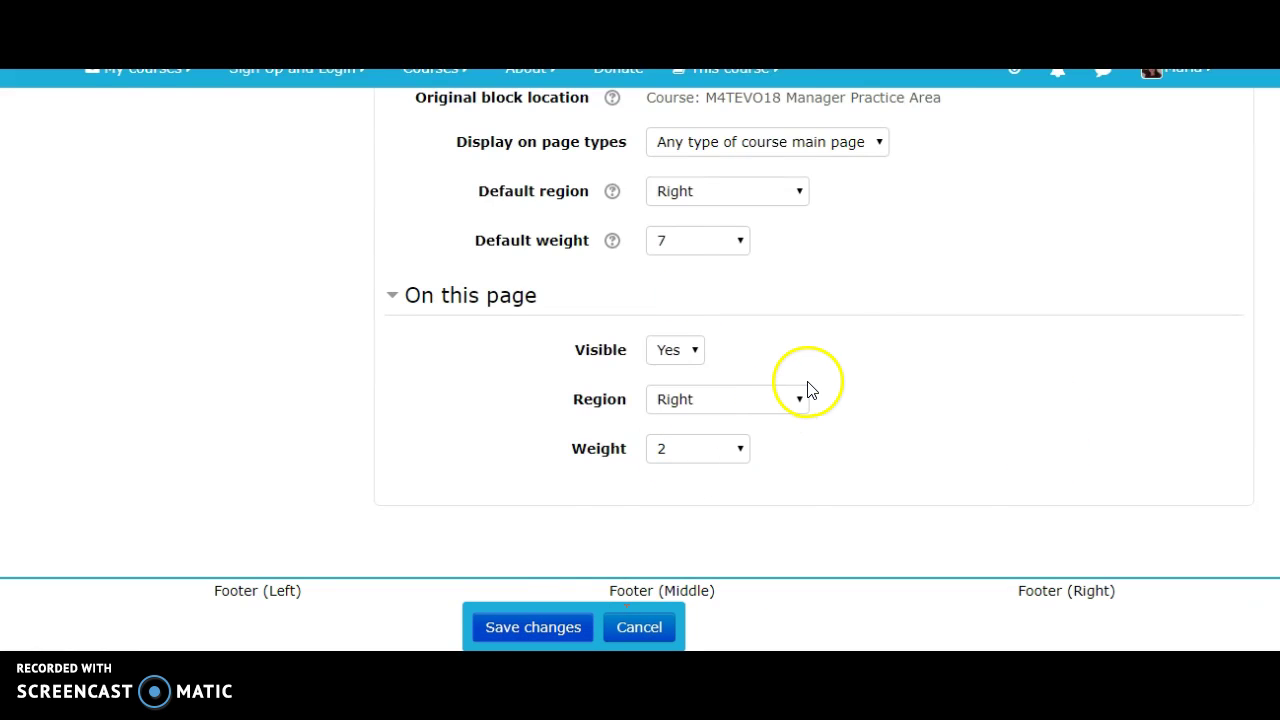